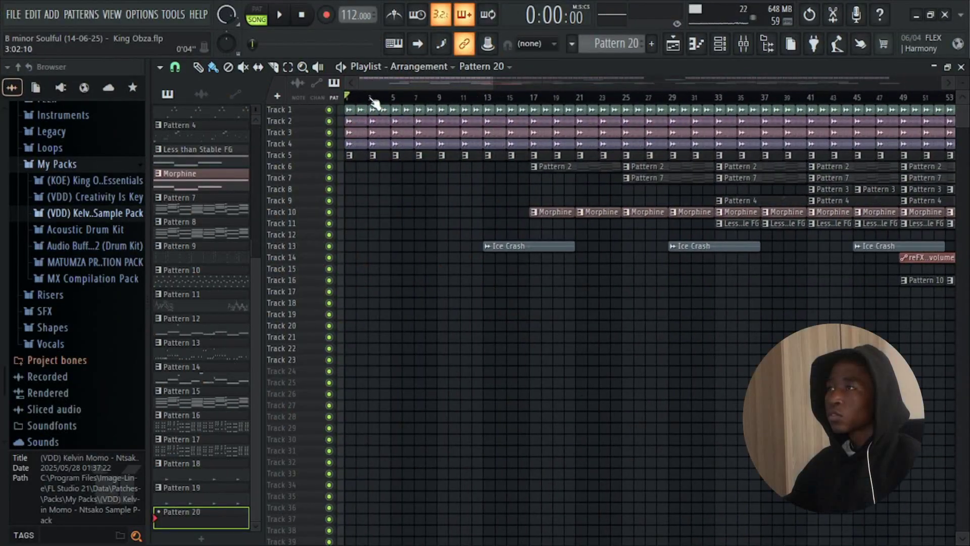
Step: Play the arrangement from bar 1 to hear the opening drum loops on Tracks 1 to 5
left_click_drag(494, 79, 447, 83)
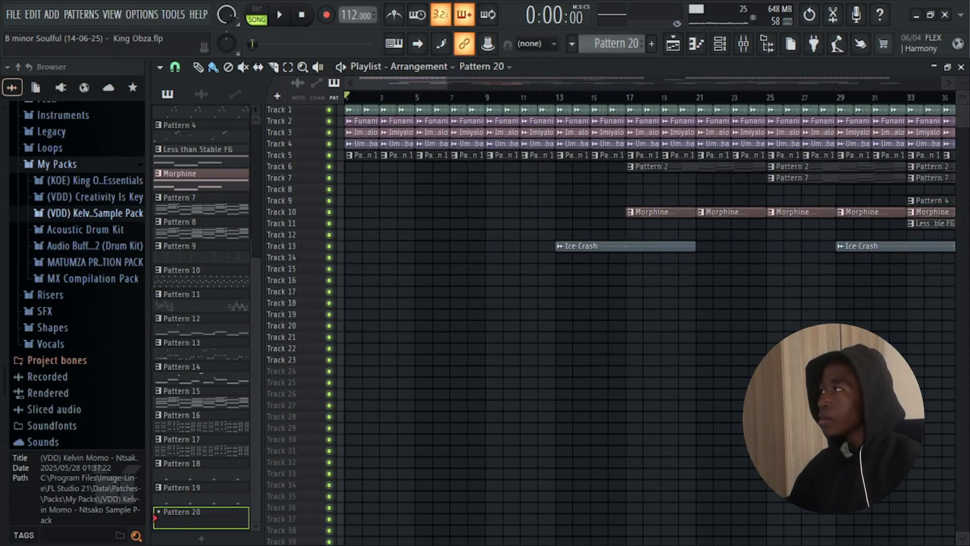
scroll(429, 112, "up", 3)
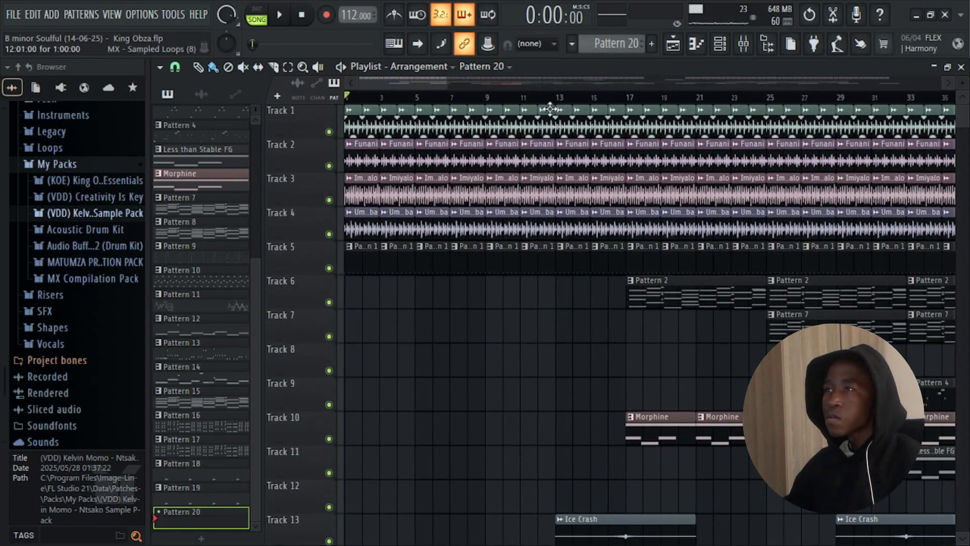
key("space")
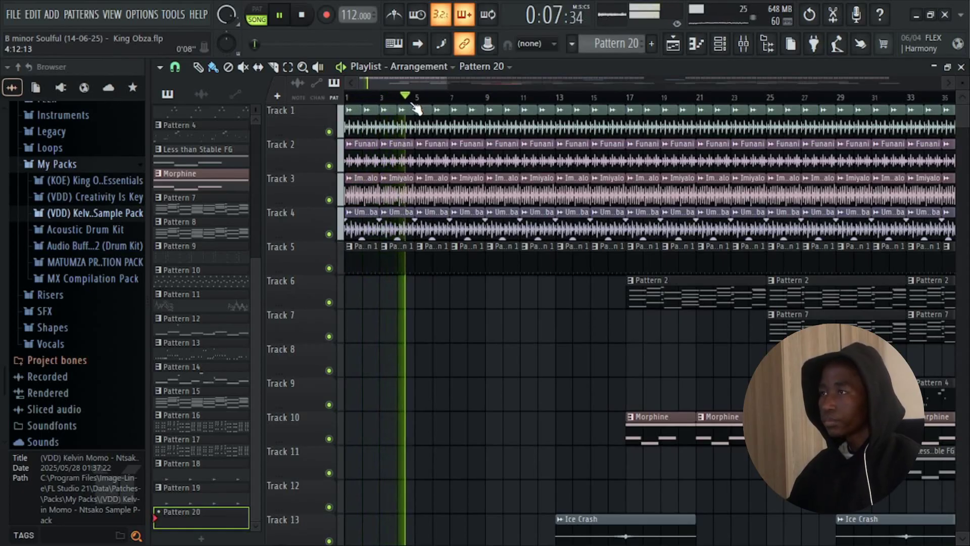
key("space")
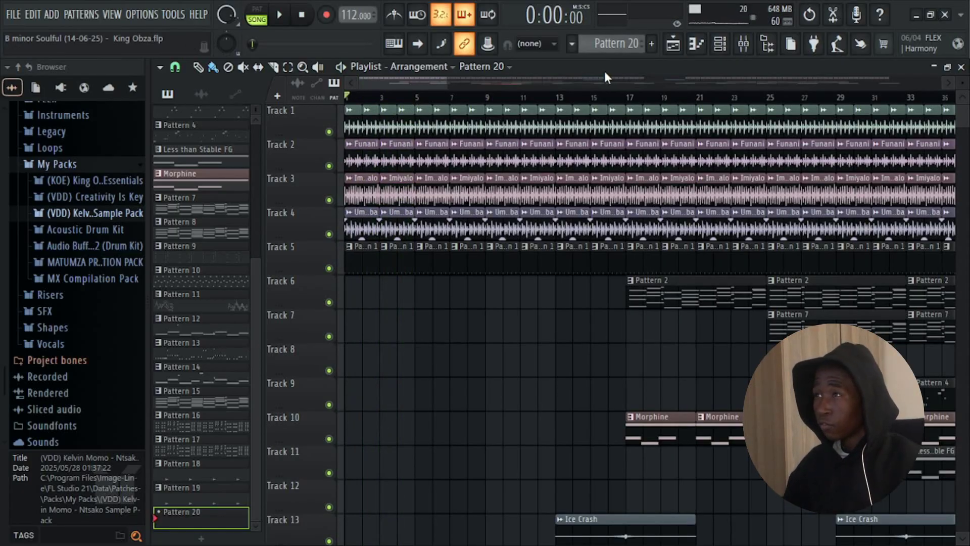
Step: Solo Track 6 with the Pattern 2 chords and play the playlist from bar 17
left_click_drag(407, 81, 439, 84)
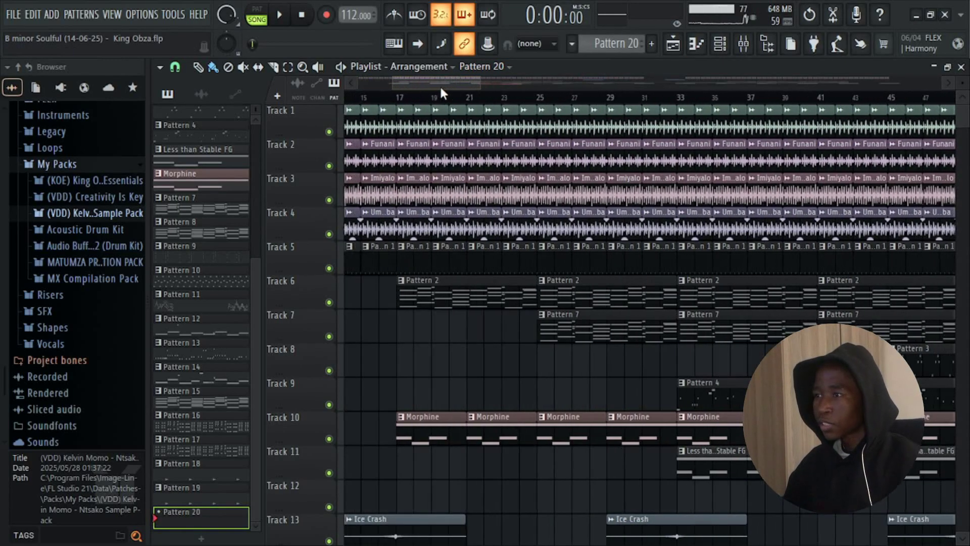
scroll(449, 237, "down", 3)
scroll(449, 237, "down", 4)
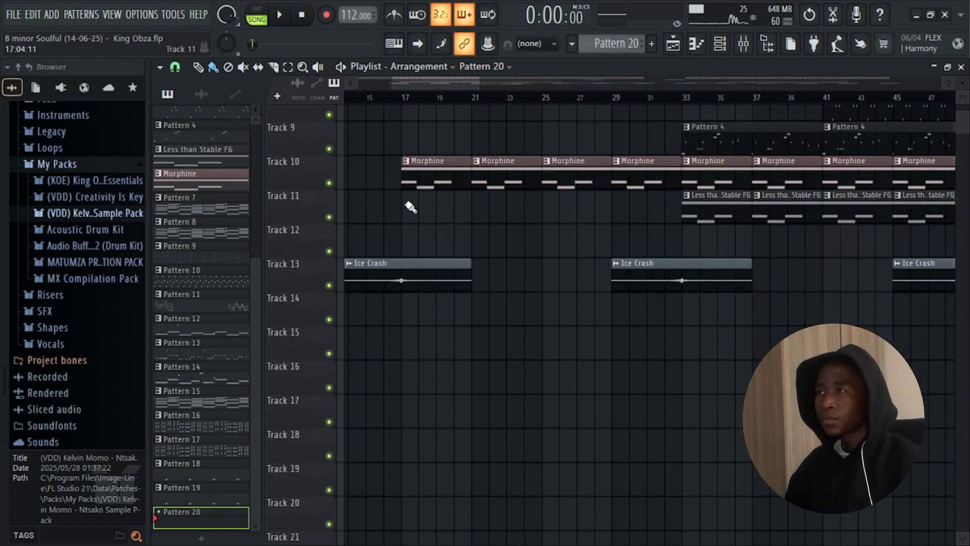
scroll(411, 202, "up", 3)
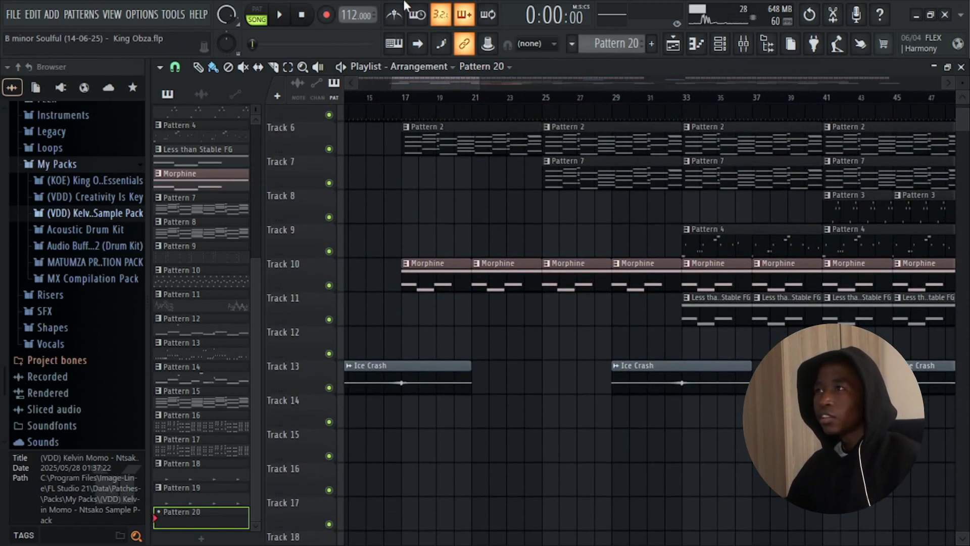
right_click(328, 150)
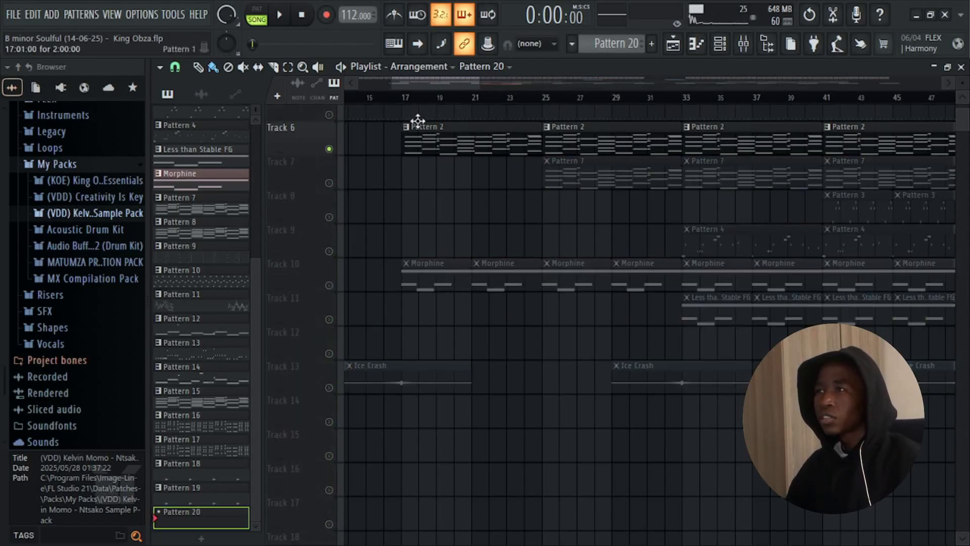
scroll(412, 124, "up", 3)
left_click(416, 100)
key("space")
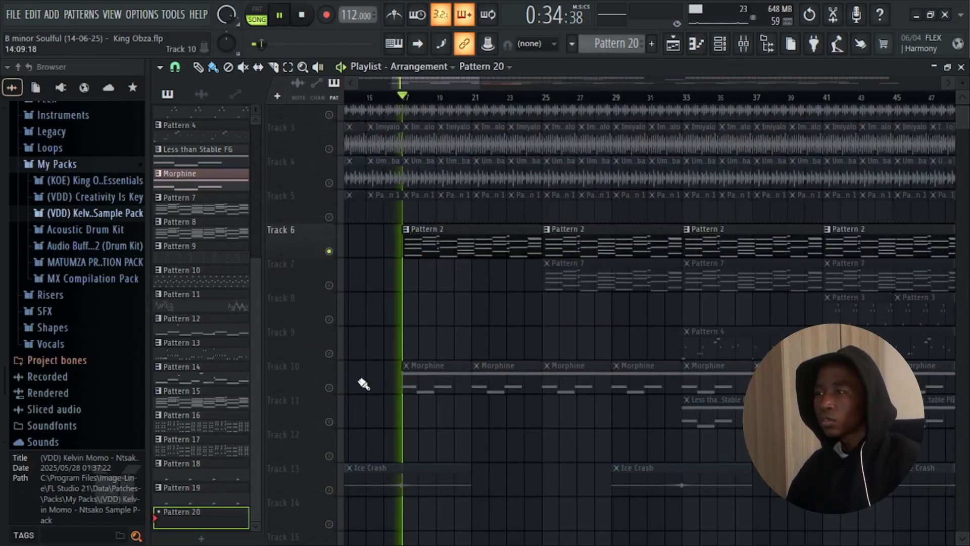
Step: View Pattern 2's chord notes in the piano roll during playback, stop it, and return to the playlist
double_click(447, 243)
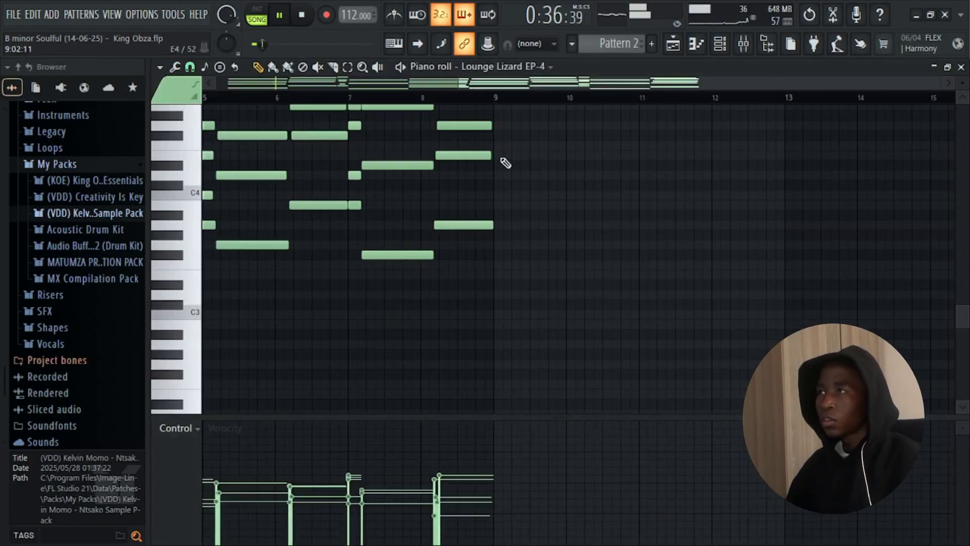
scroll(455, 167, "up", 3)
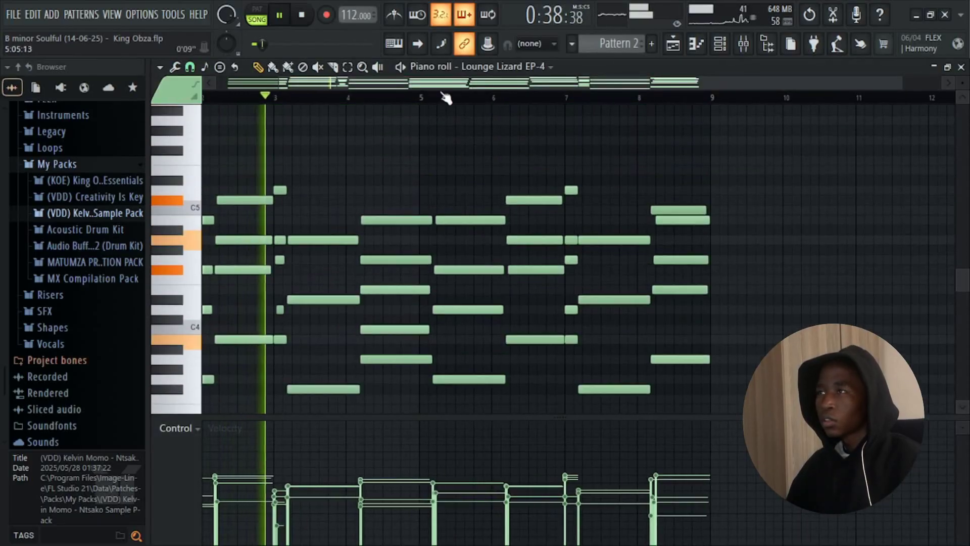
left_click_drag(437, 84, 410, 83)
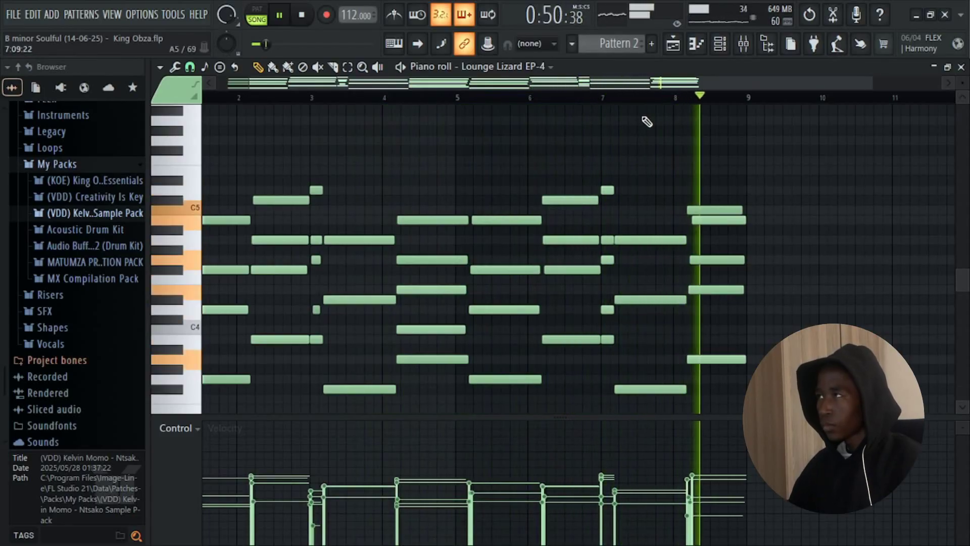
key("space")
key("F5")
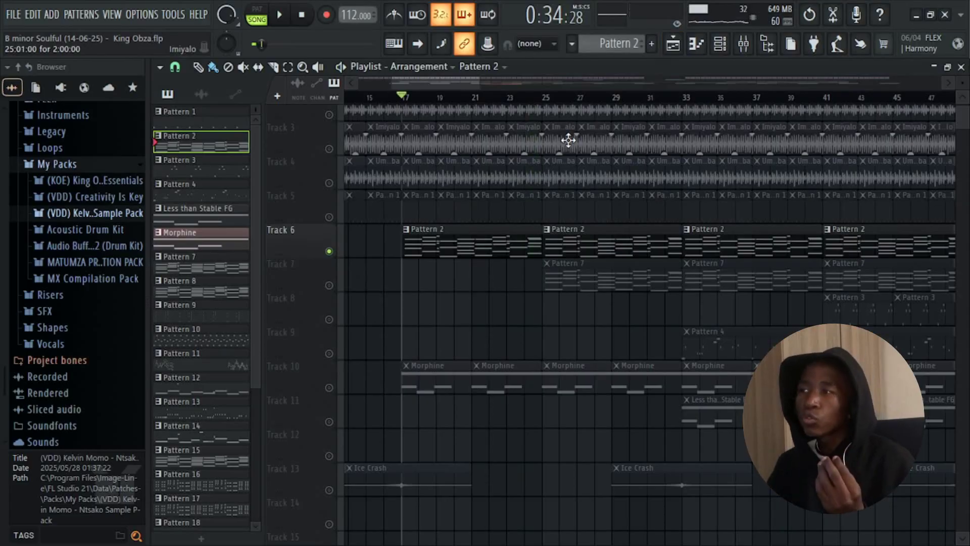
Step: Apply the Strumizer with its current start settings to Pattern 2's chords in the piano roll and return to the playlist
double_click(513, 249)
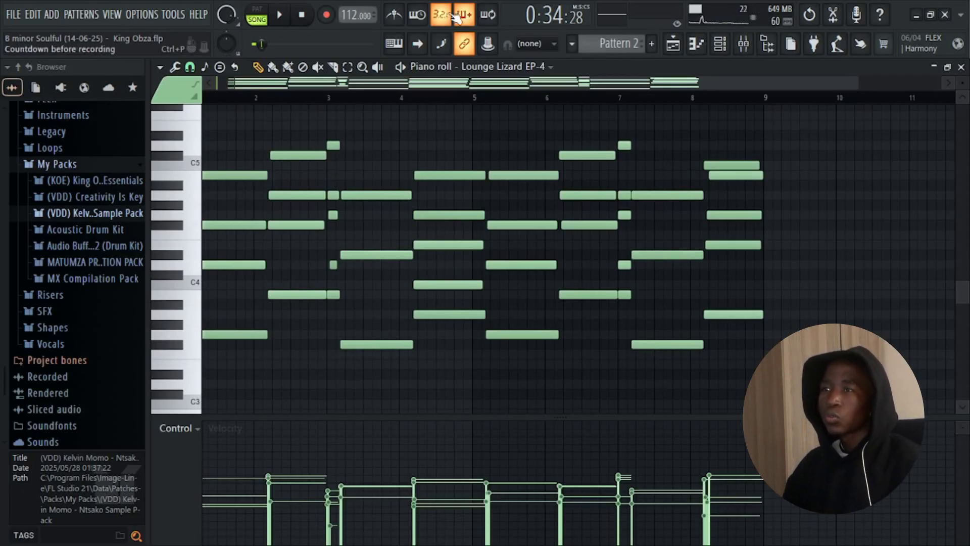
left_click_drag(295, 84, 122, 102)
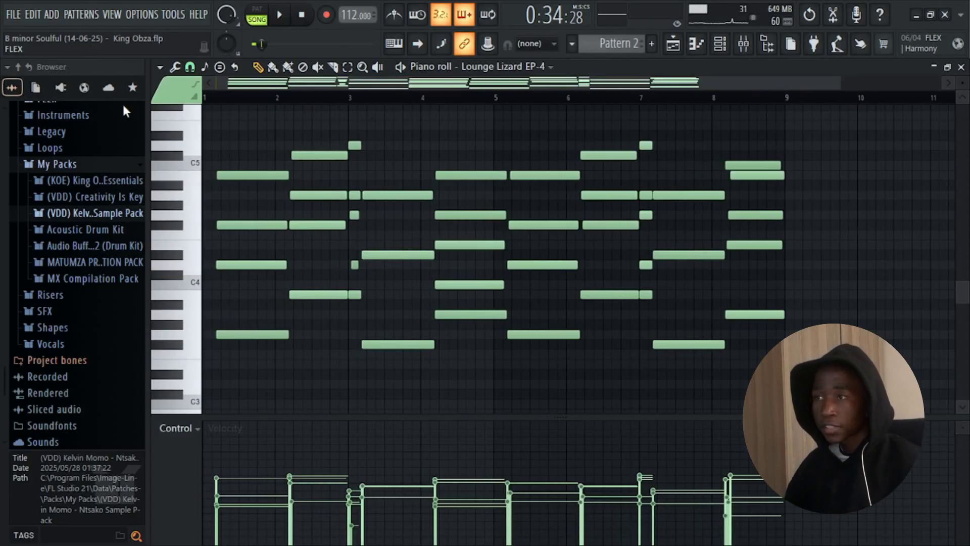
key("alt+s")
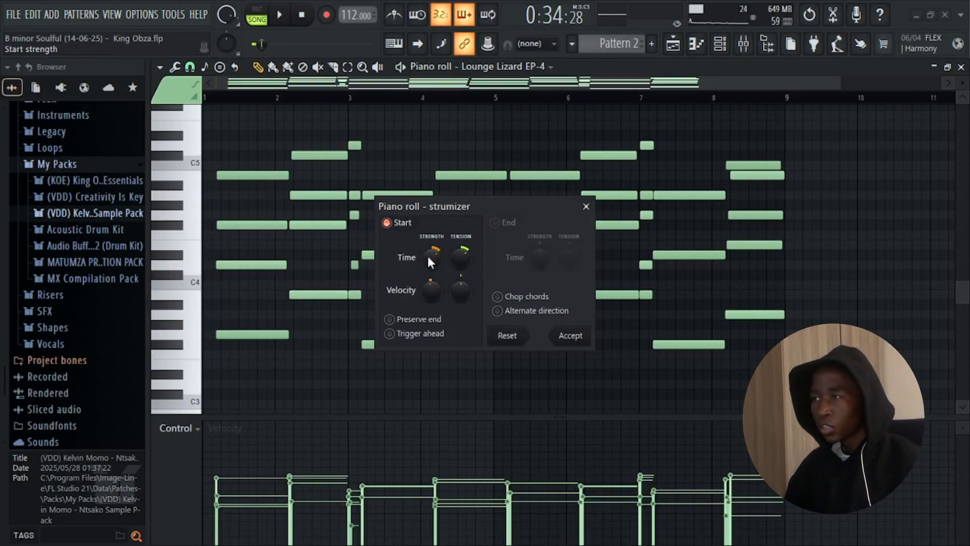
left_click(570, 336)
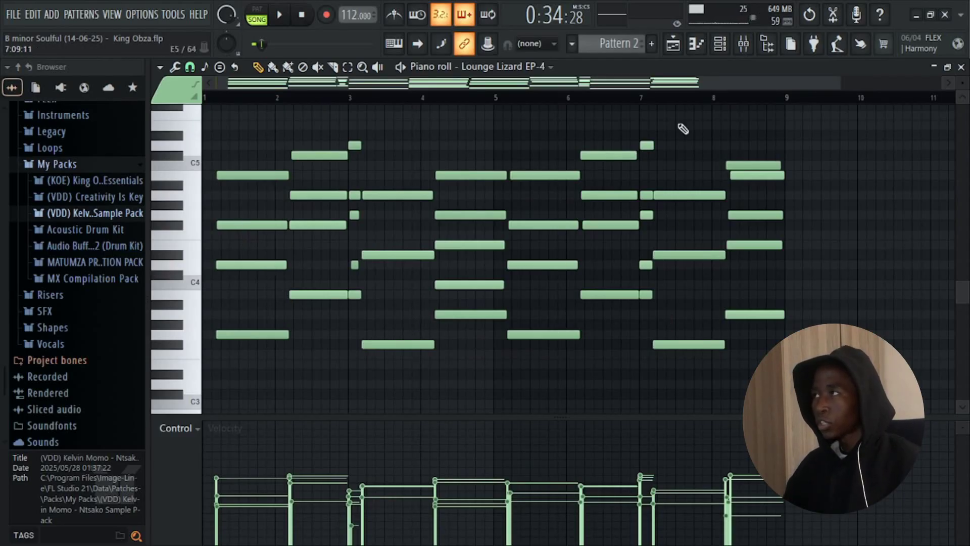
left_click(681, 40)
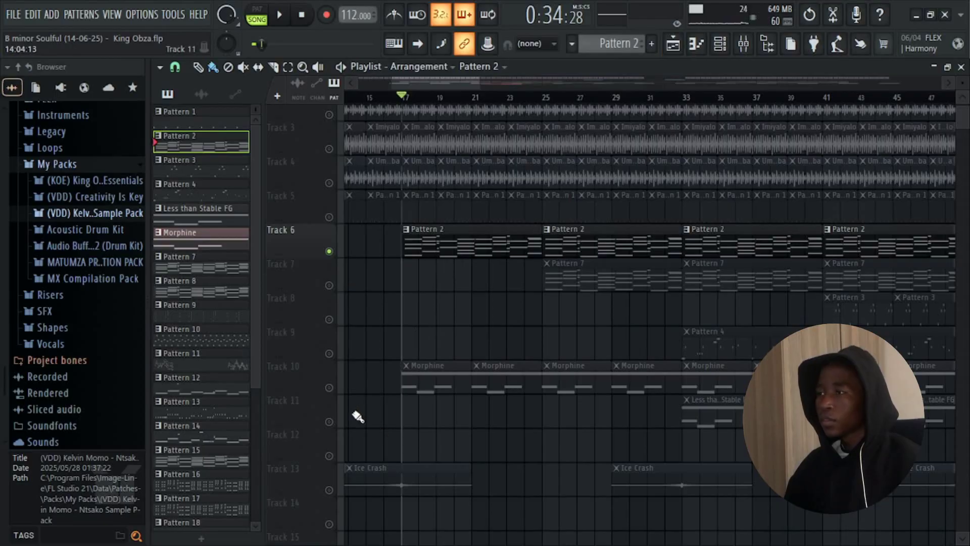
Step: Isolate Track 10 with the Morphine pattern, play it from bar 17, and re-enable all tracks
left_click(329, 387)
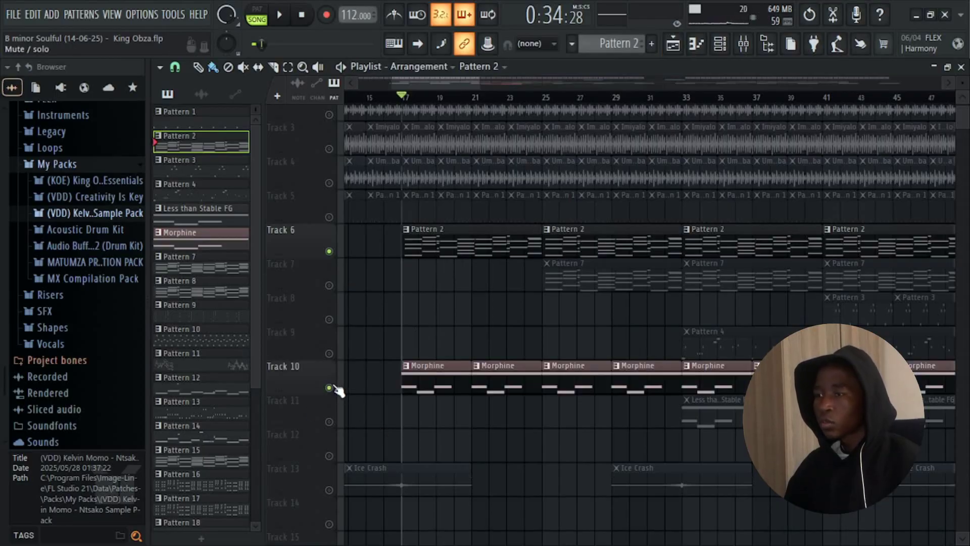
left_click(329, 251)
key("space")
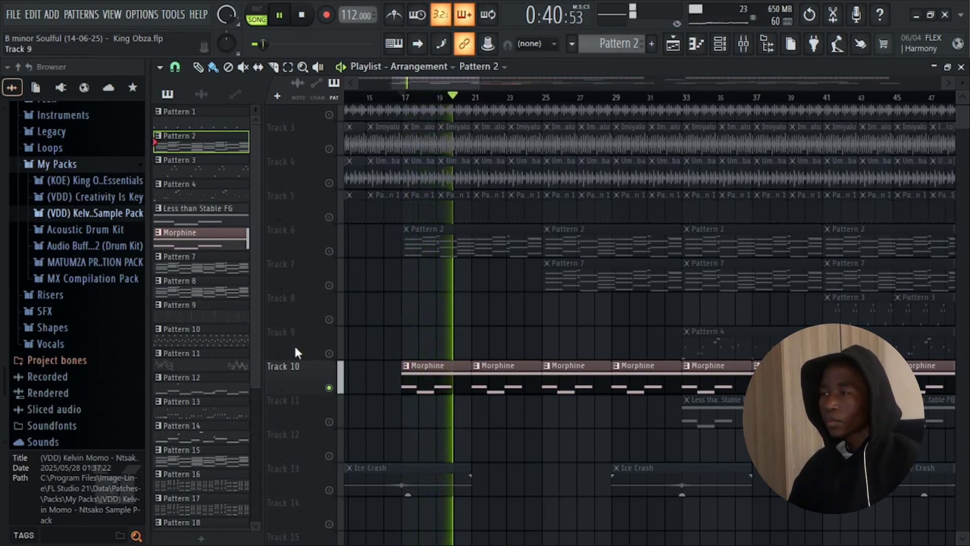
key("space")
right_click(330, 388)
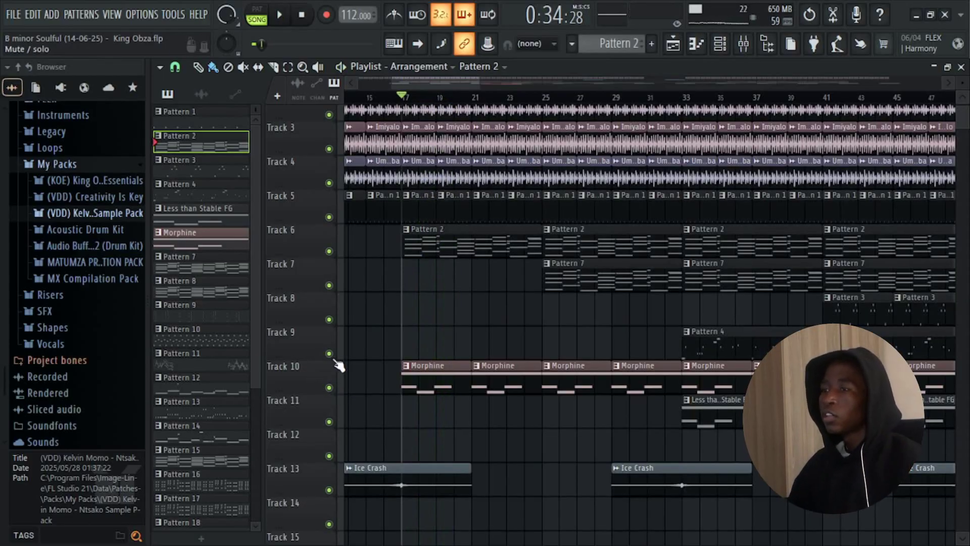
Step: Solo Track 7 with Pattern 7, play it from bar 25, and re-enable all tracks
right_click(329, 286)
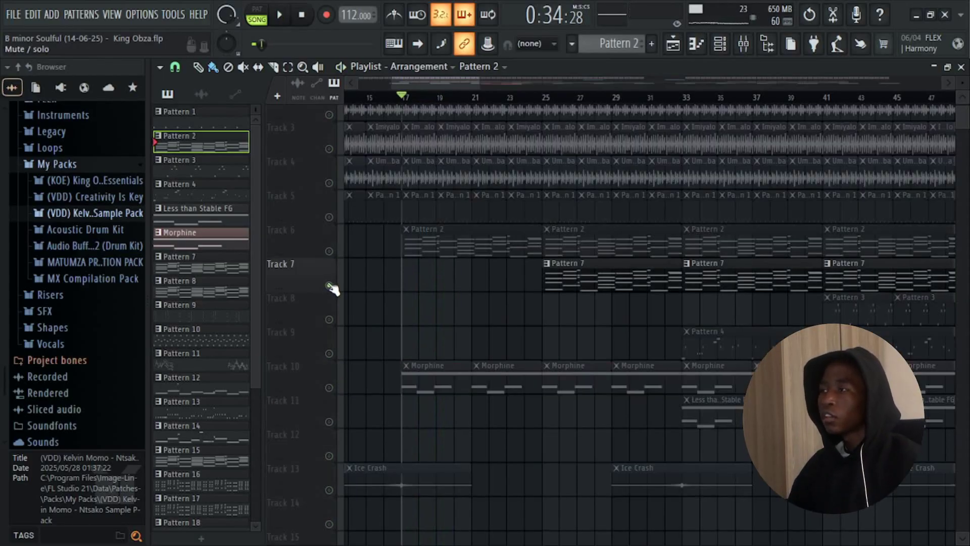
left_click(541, 97)
key("space")
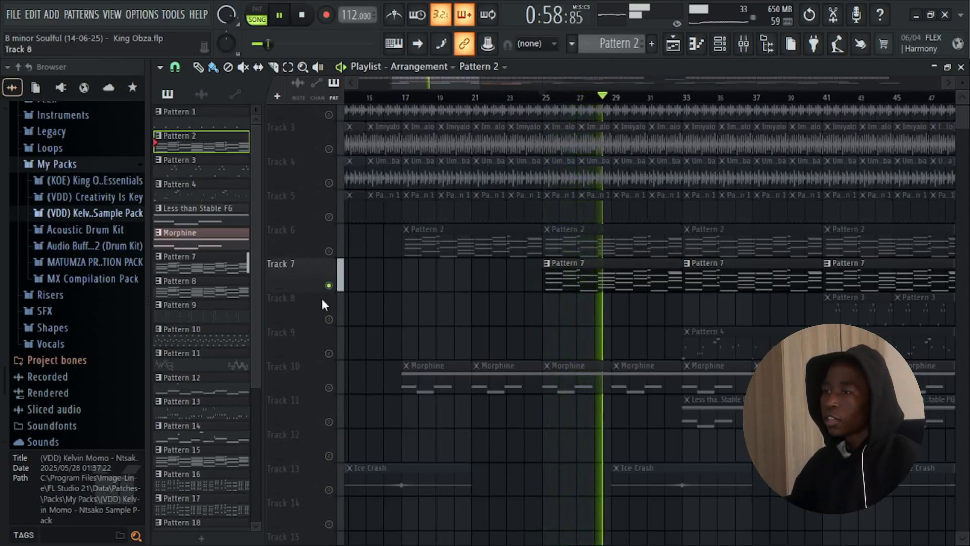
left_click(329, 286, "ctrl")
key("space")
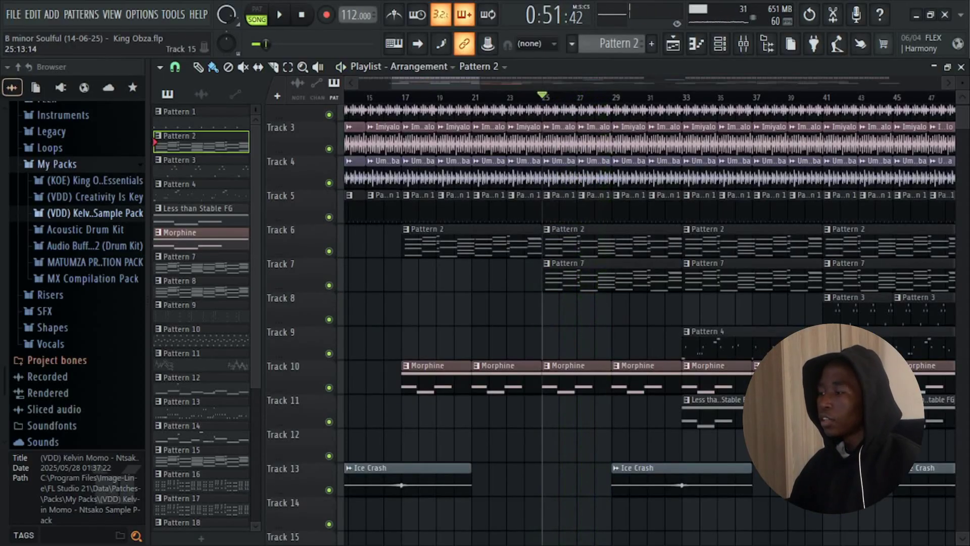
Step: Select the Ice Crash sample on Track 13 and play the full arrangement from bar 25 in a zoomed-out playlist
left_click(677, 474)
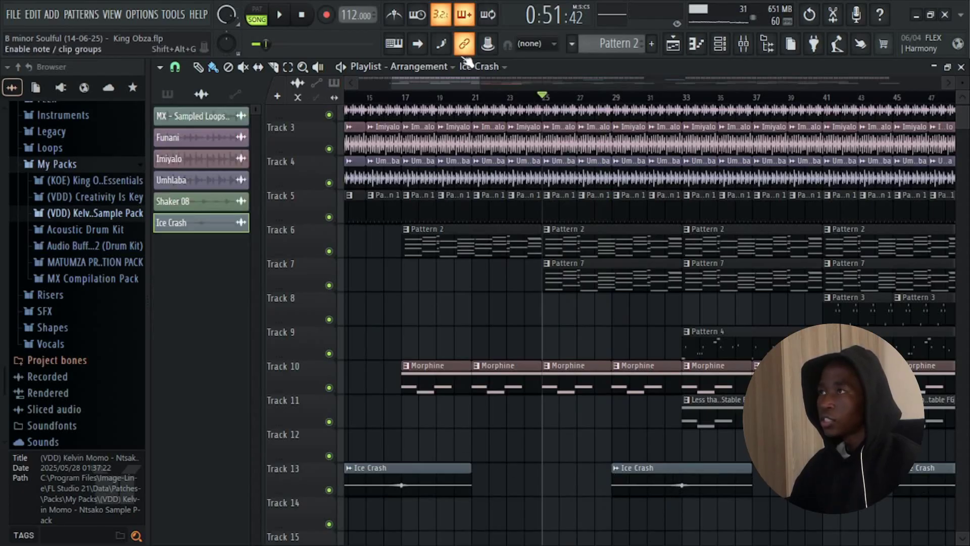
scroll(476, 82, "down", 5)
scroll(411, 153, "down", 4)
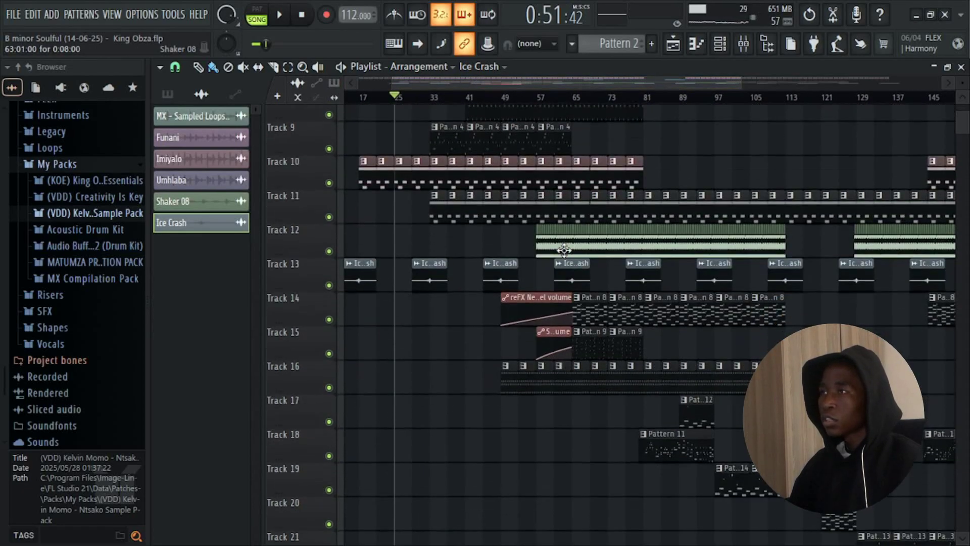
scroll(411, 153, "up", 3)
key("space")
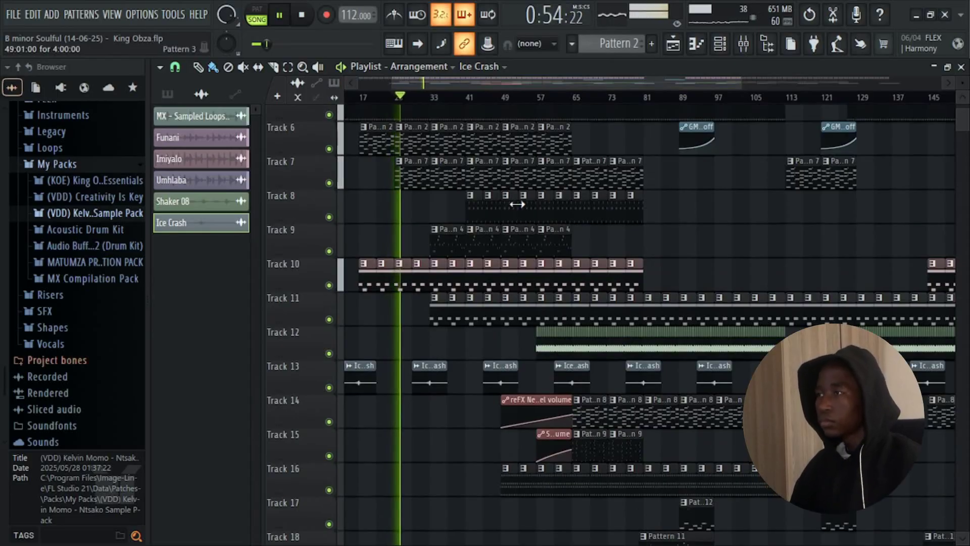
scroll(760, 201, "up", 5)
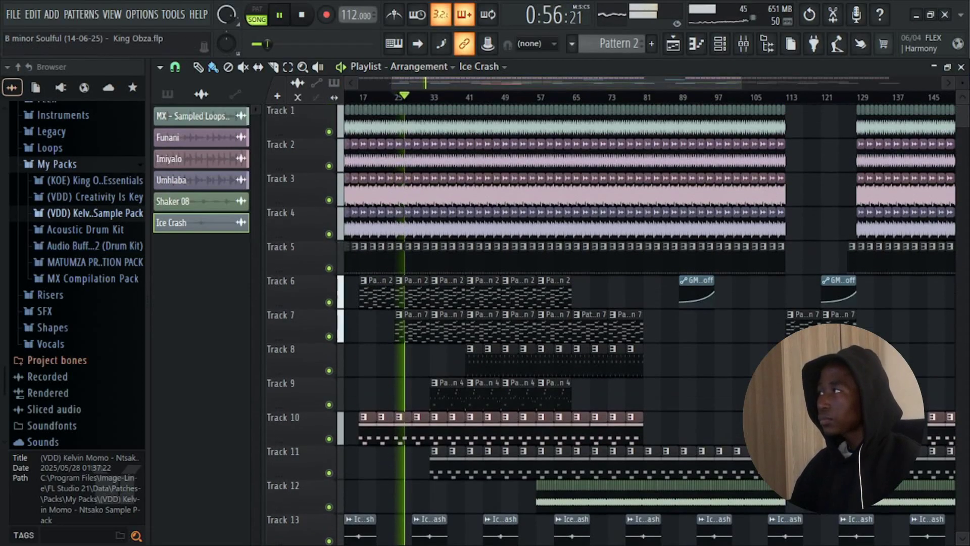
scroll(964, 82, "down", 2)
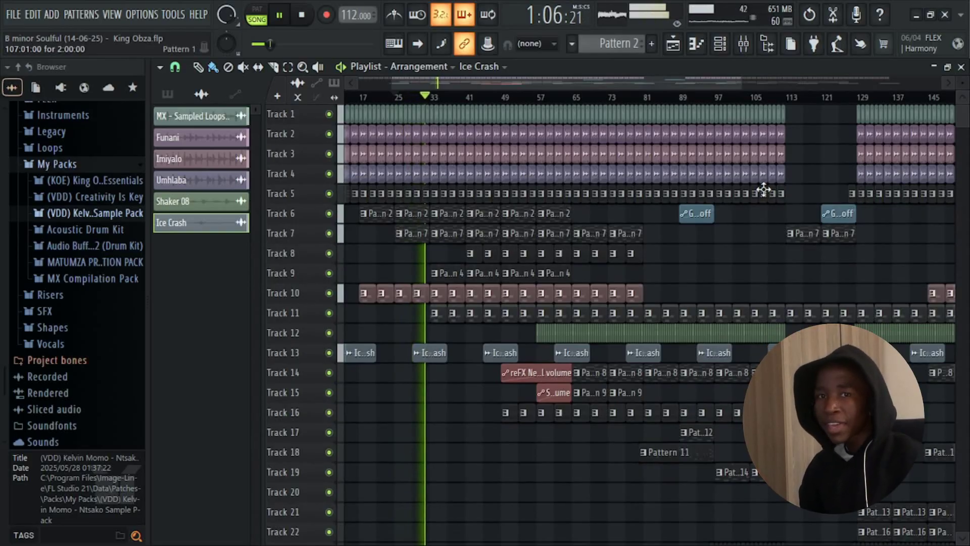
key("space")
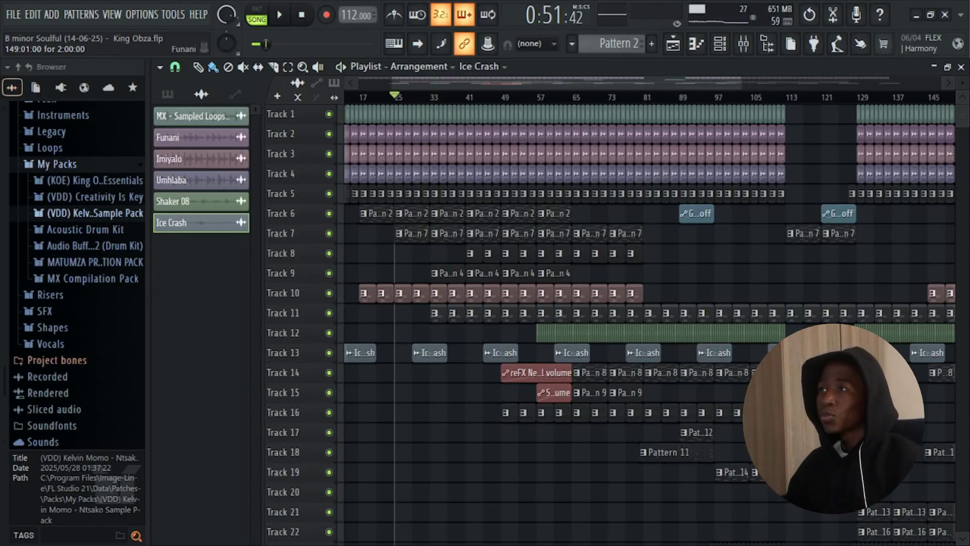
Step: Solo Track 8, play it from bar 41, and show the channel rack to examine its instrument
left_click_drag(964, 86, 964, 119)
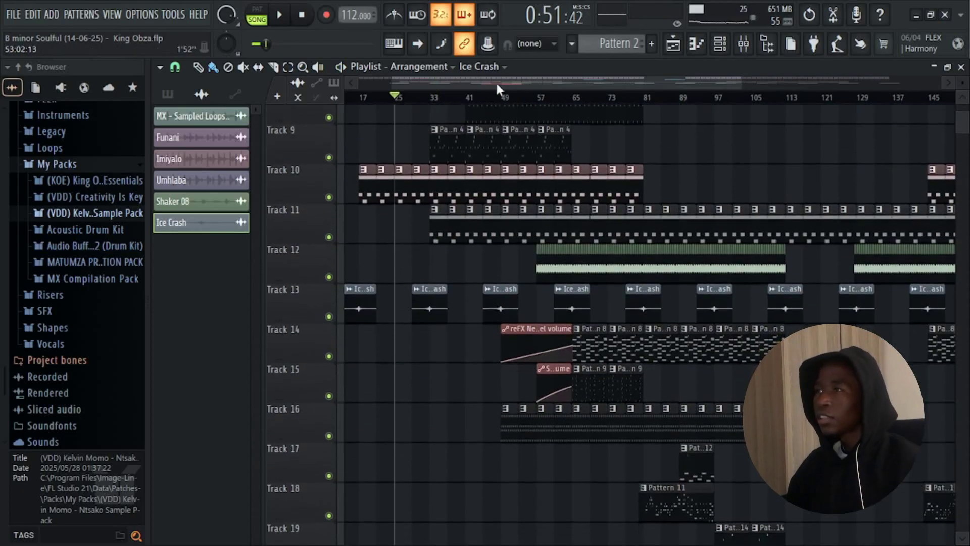
left_click(469, 99)
scroll(425, 153, "up", 4)
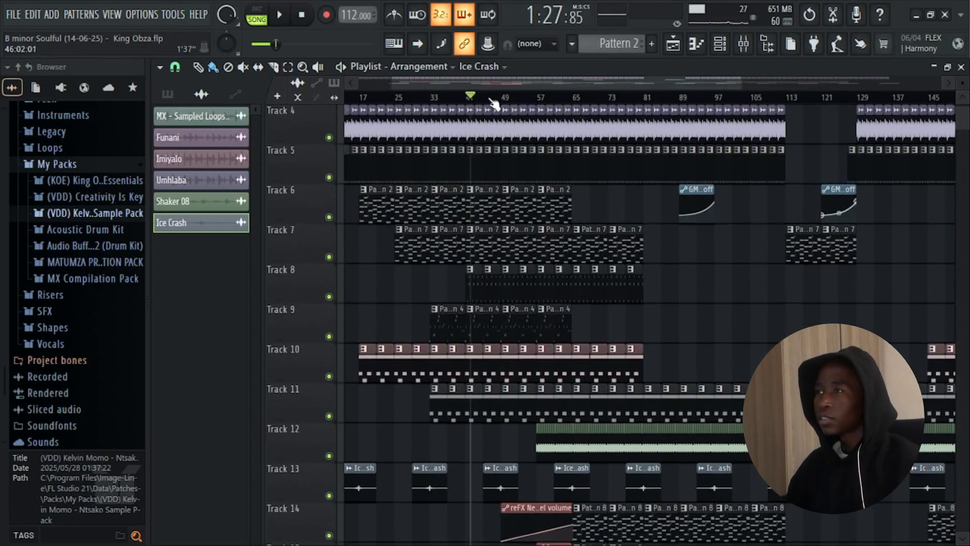
left_click(458, 97)
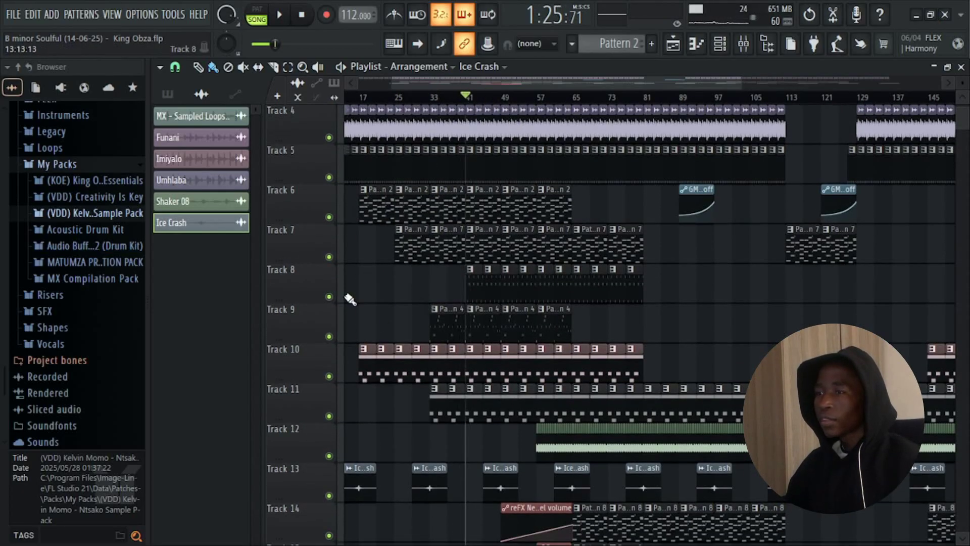
left_click(329, 297, "ctrl")
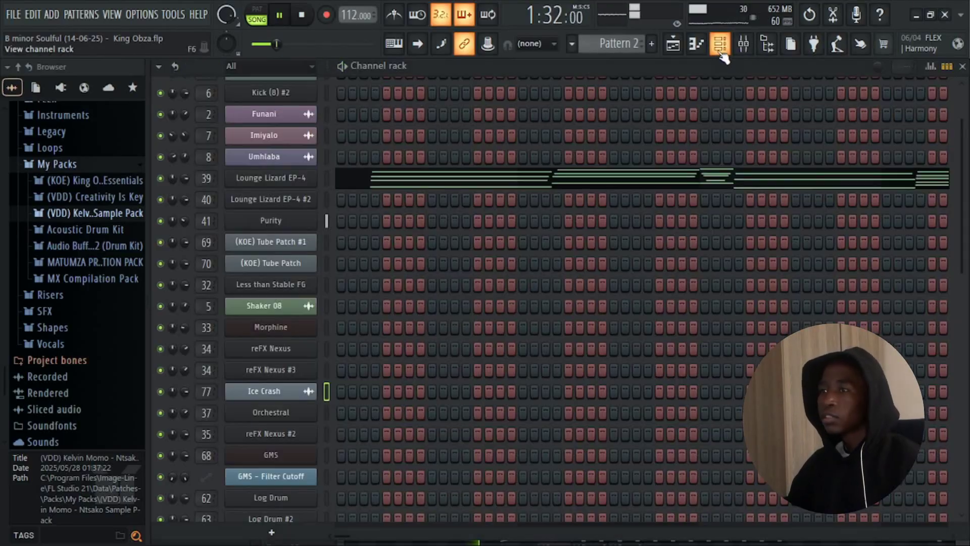
left_click(720, 44)
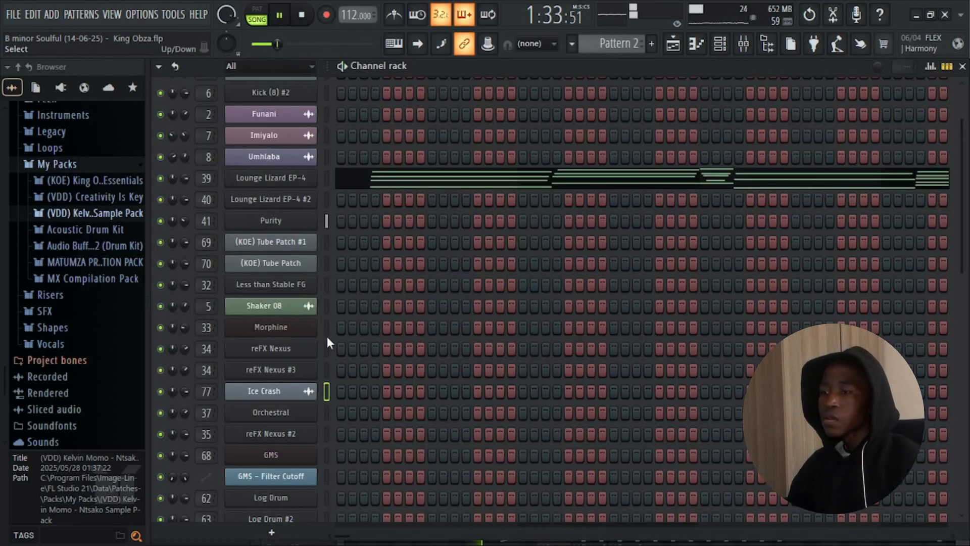
Step: Select Pattern 3 and examine the Smallet preset in its Purity instrument, closing the plugin window when done
scroll(339, 369, "down", 5)
scroll(350, 400, "up", 3)
left_click(652, 43)
key("F5")
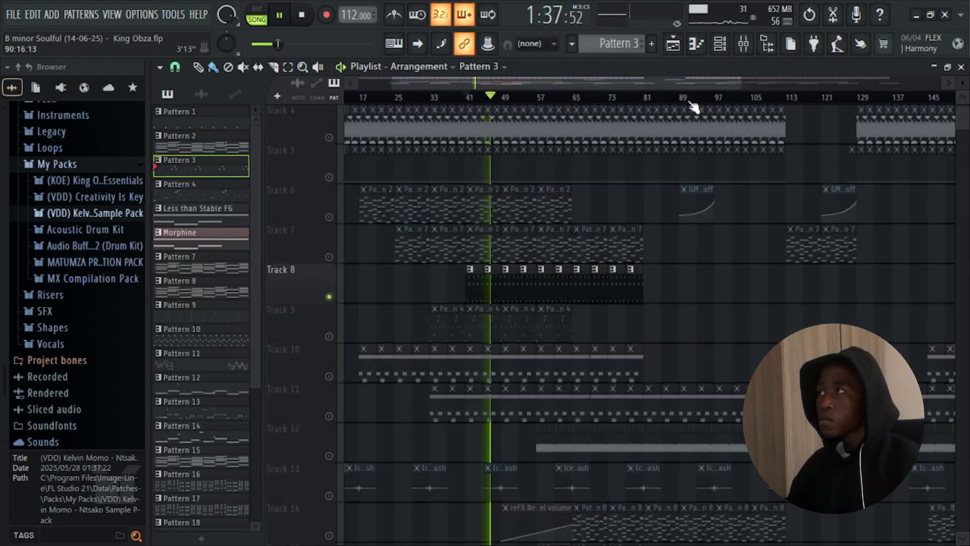
left_click(720, 44)
left_click(289, 184)
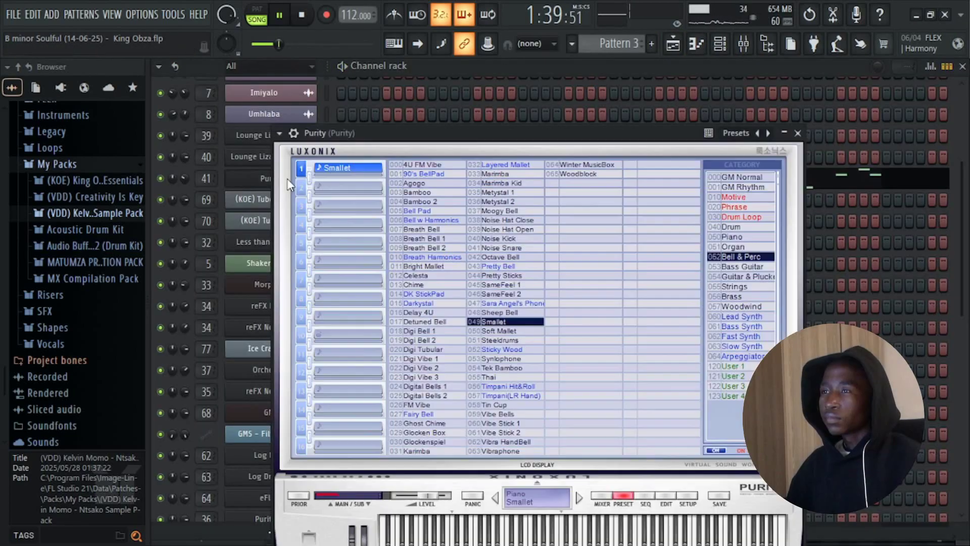
left_click(798, 134)
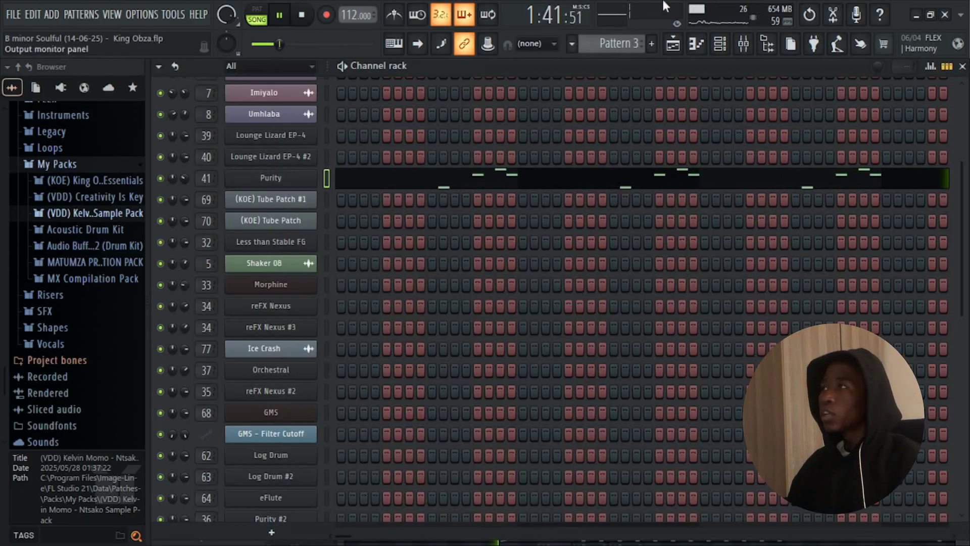
Step: Return to the playlist, stop playback, and re-enable all tracks muted by the Track 8 solo
key("F5")
key("space")
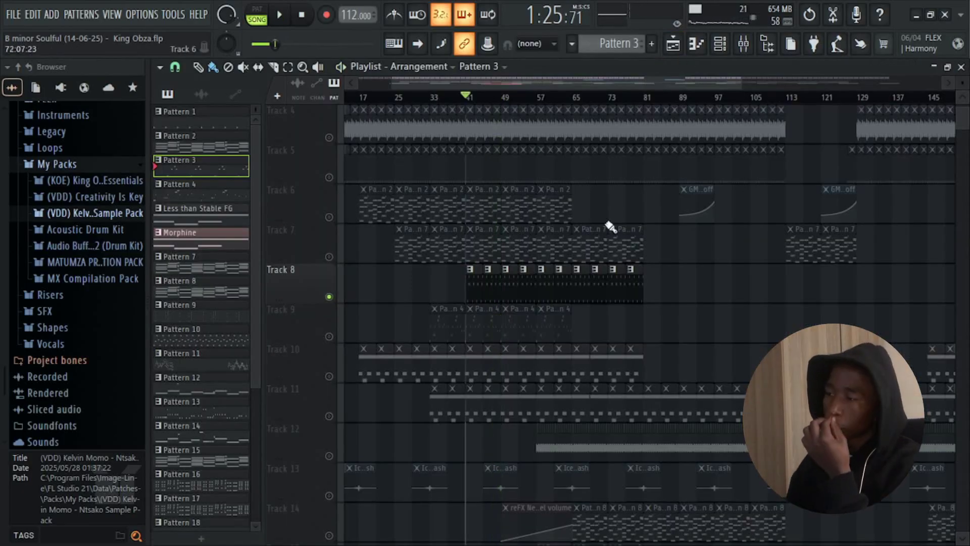
right_click(329, 296)
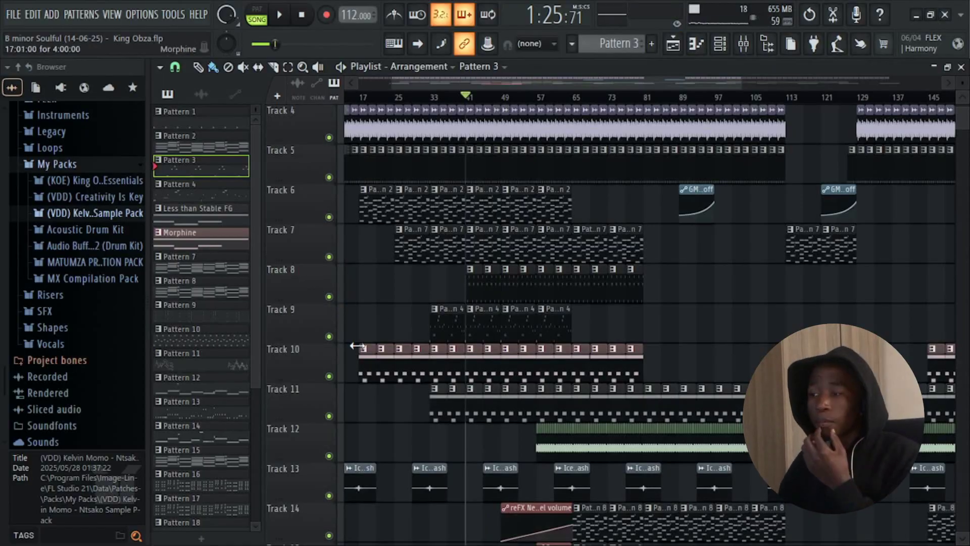
Step: Solo Track 16, play it from bar 49, and re-enable all tracks
scroll(607, 319, "down", 6)
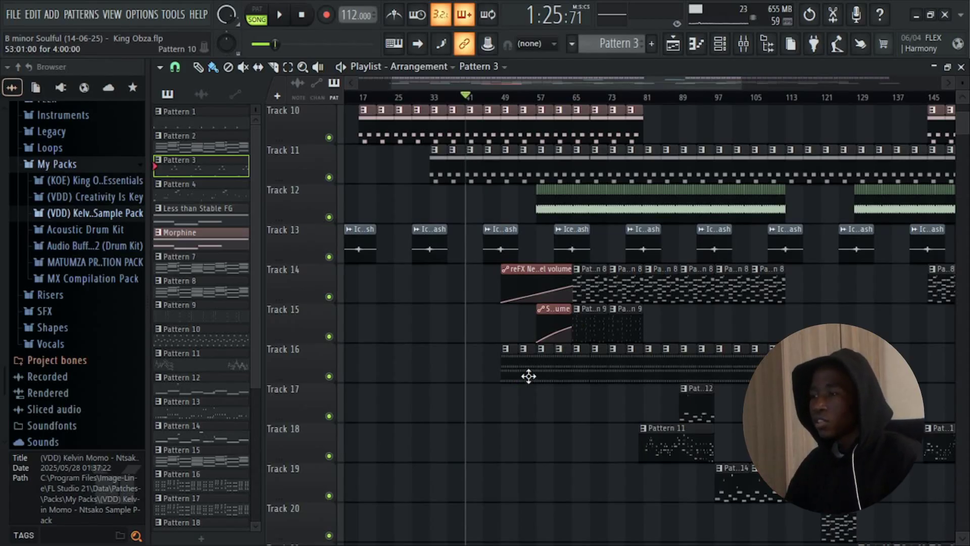
left_click(506, 97)
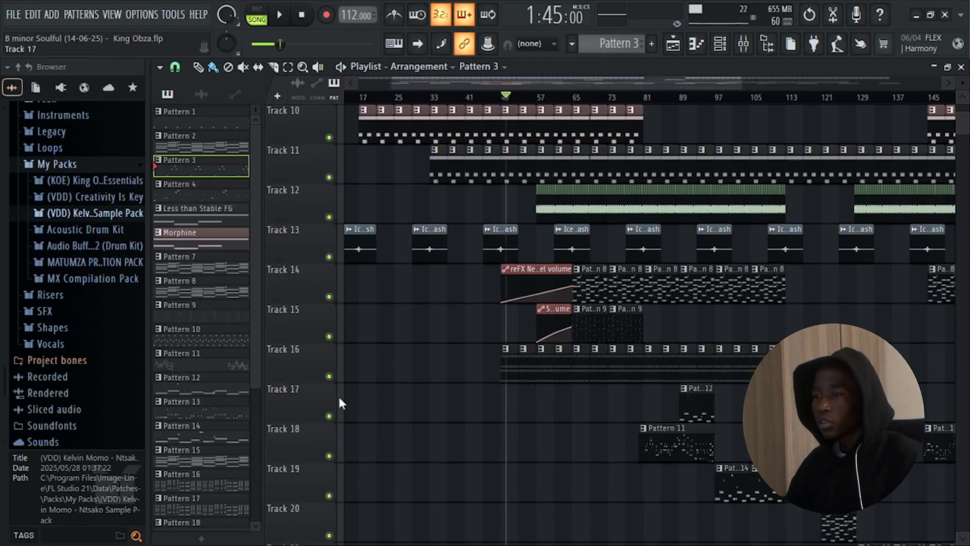
right_click(329, 376)
left_click(500, 97)
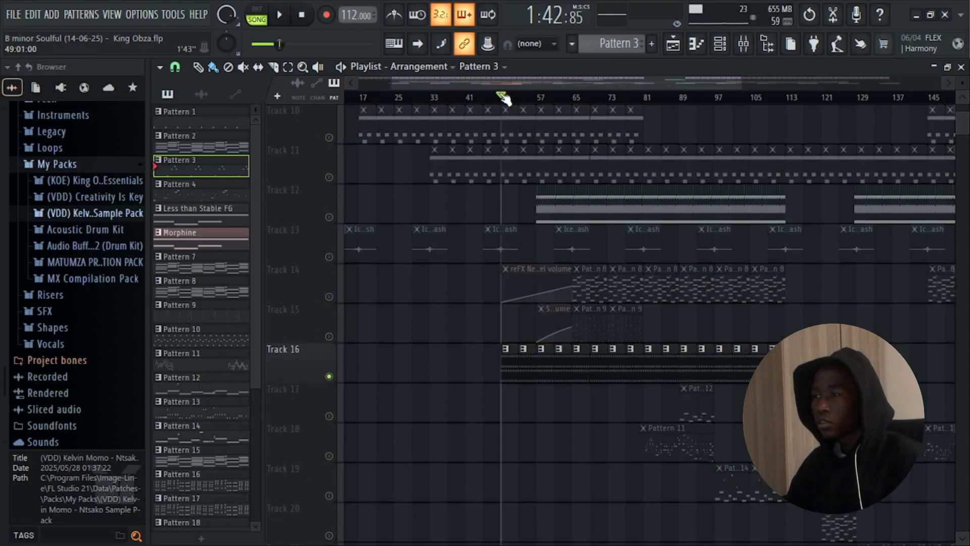
key("space")
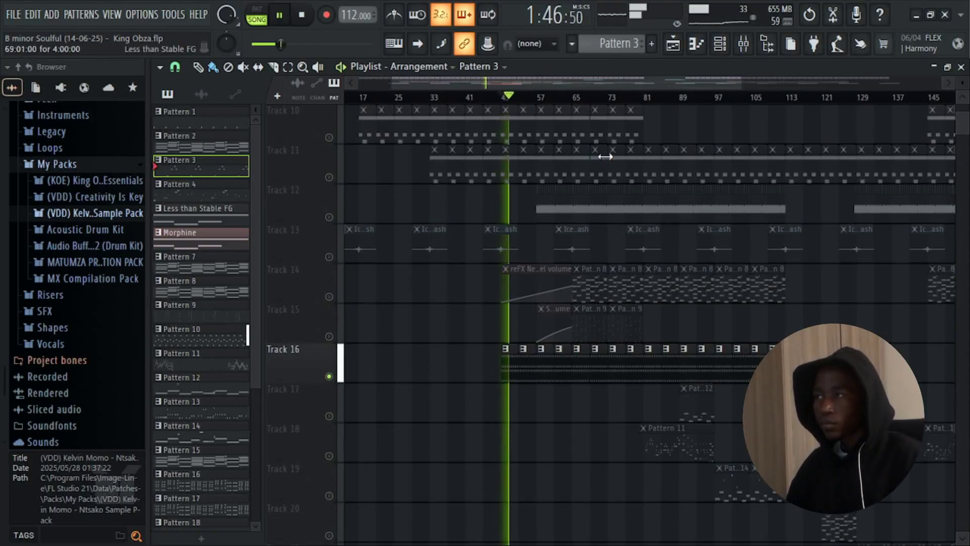
key("space")
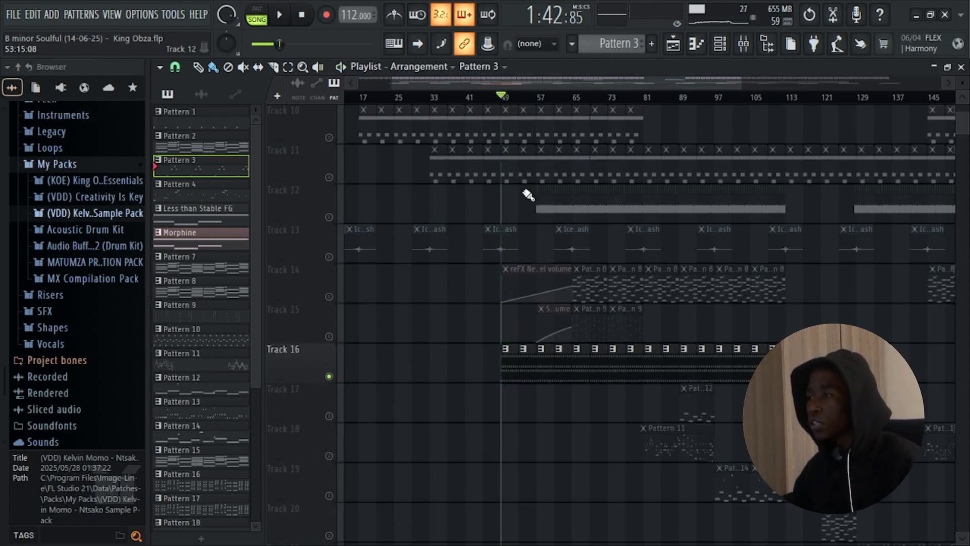
scroll(529, 393, "up", 4)
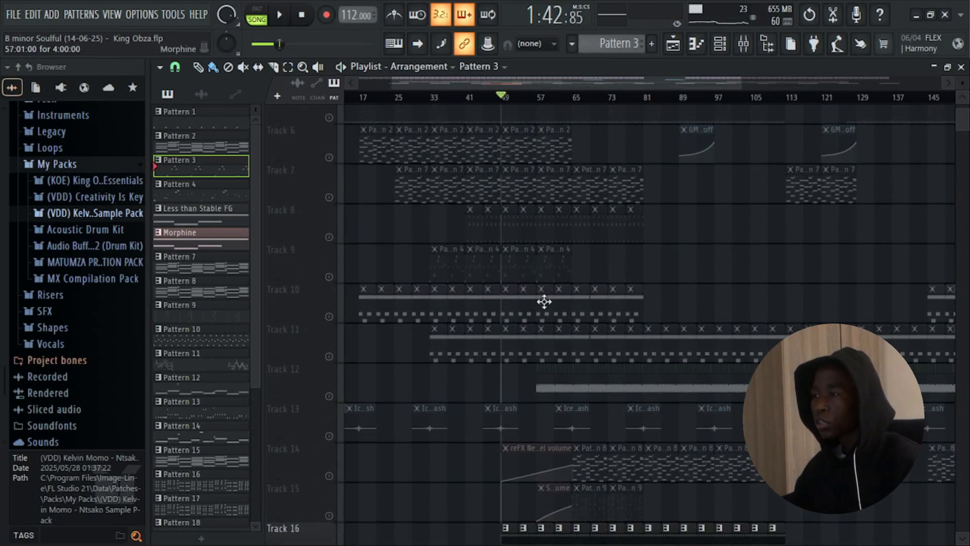
left_click(329, 357)
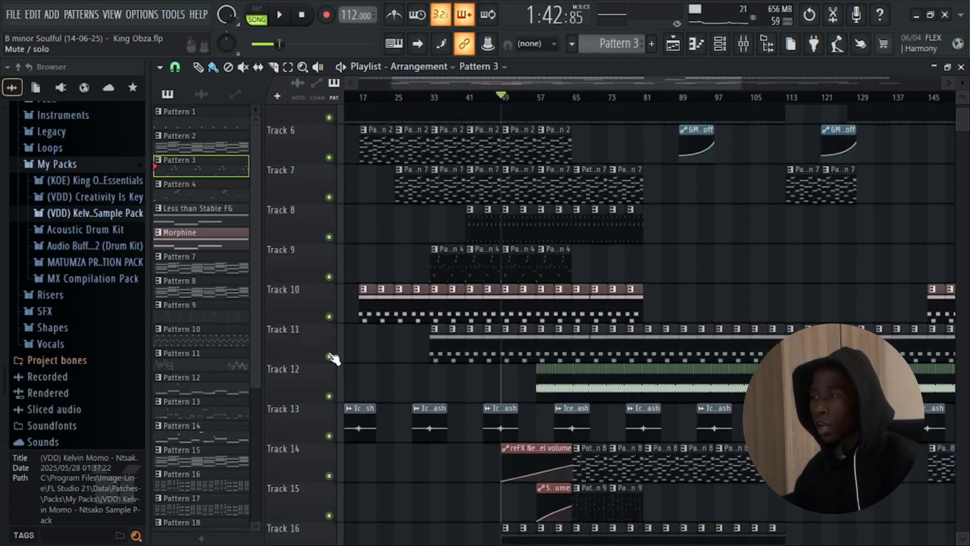
Step: Play the full arrangement from bar 49 with every track enabled, then stop playback
scroll(535, 363, "down", 3)
key("space")
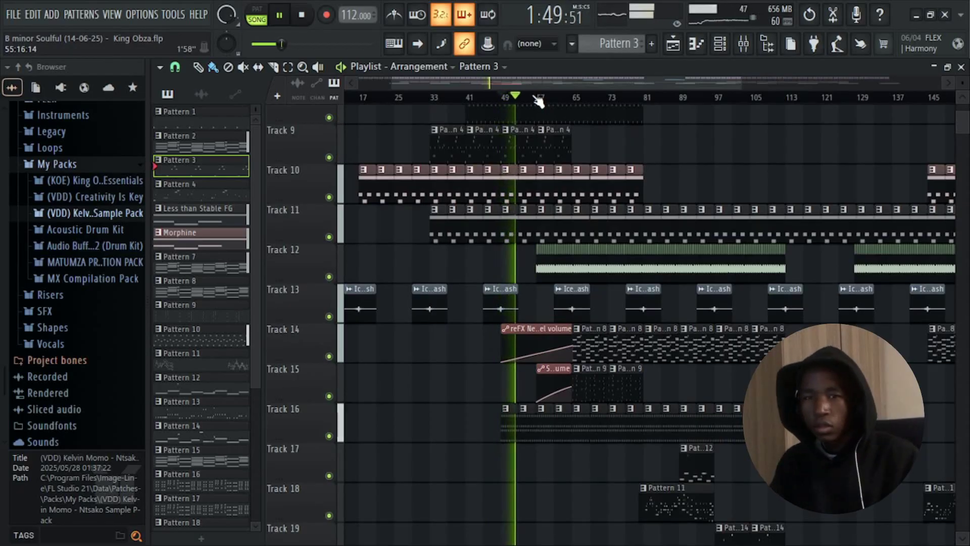
key("space")
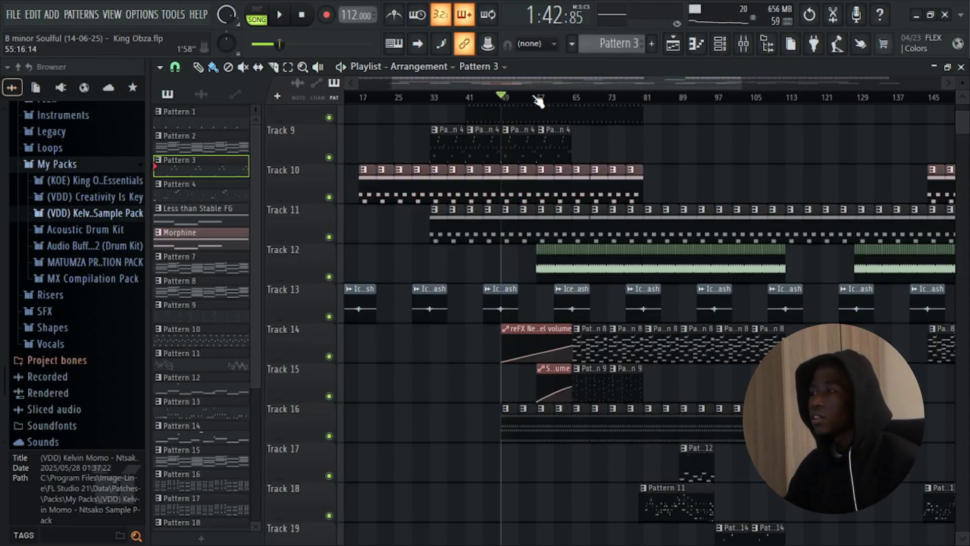
Step: Play the arrangement from bar 57, solo Track 12 during playback, then re-enable all tracks and stop
scroll(556, 107, "up", 2)
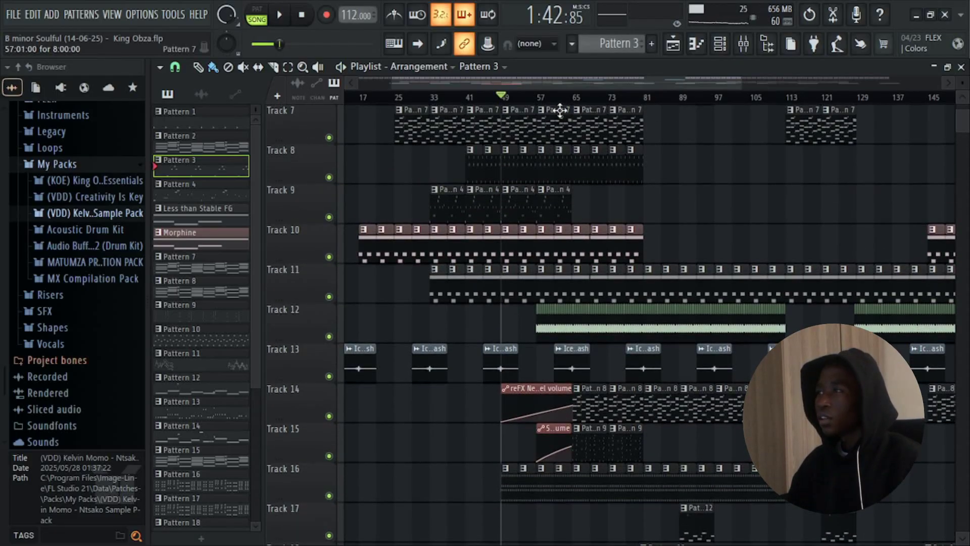
left_click(559, 97)
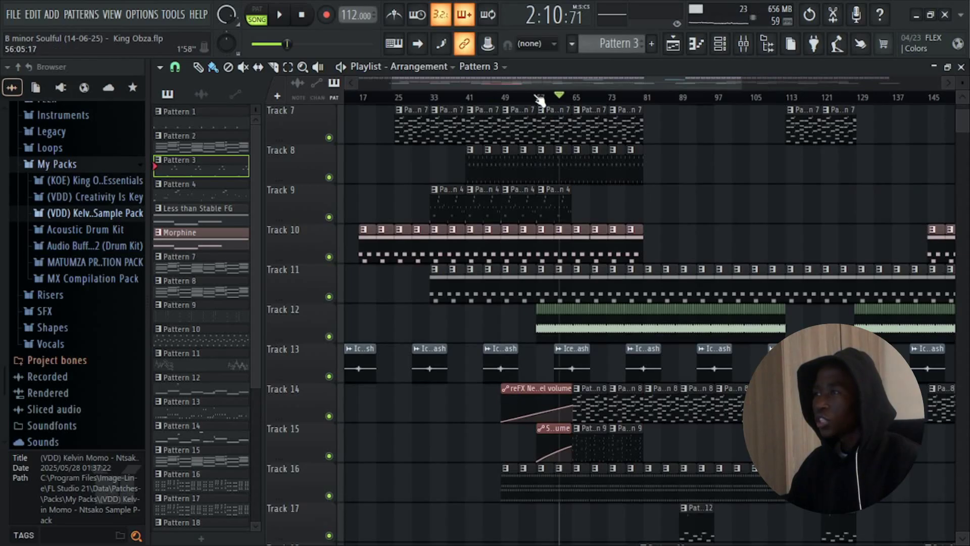
left_click(538, 97)
key("space")
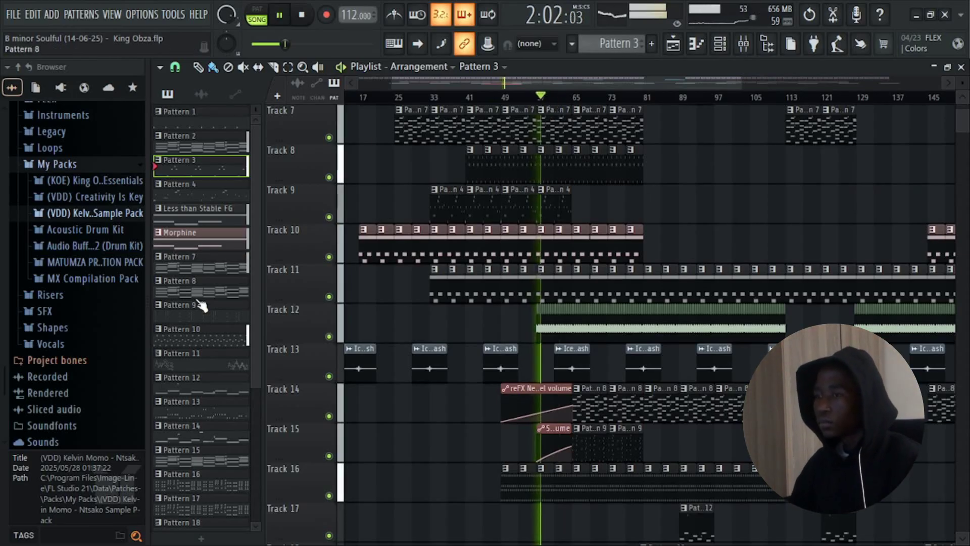
left_click(329, 336, "ctrl")
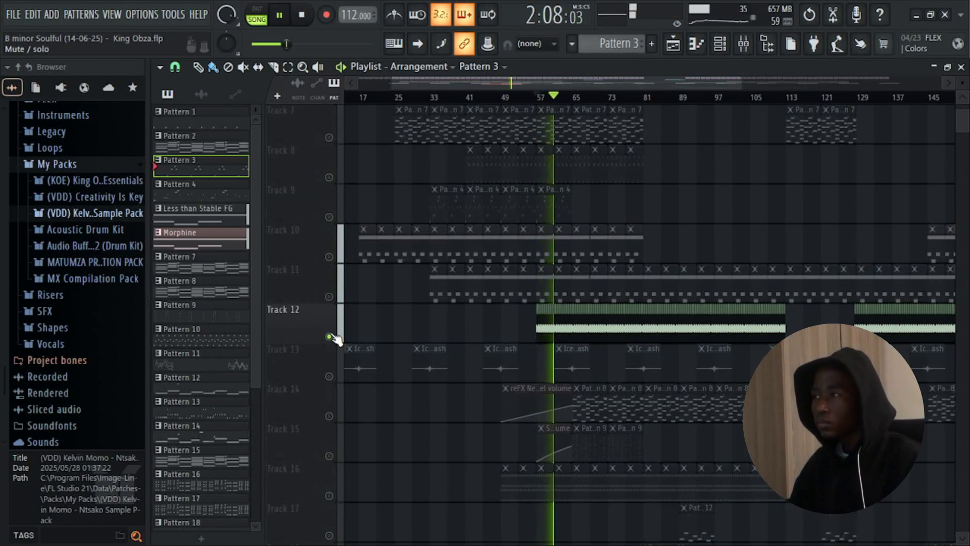
left_click(329, 337, "ctrl")
key("space")
Step: Solo Track 14 with the Pattern 8 clips and play it from bar 65
scroll(519, 384, "down", 3)
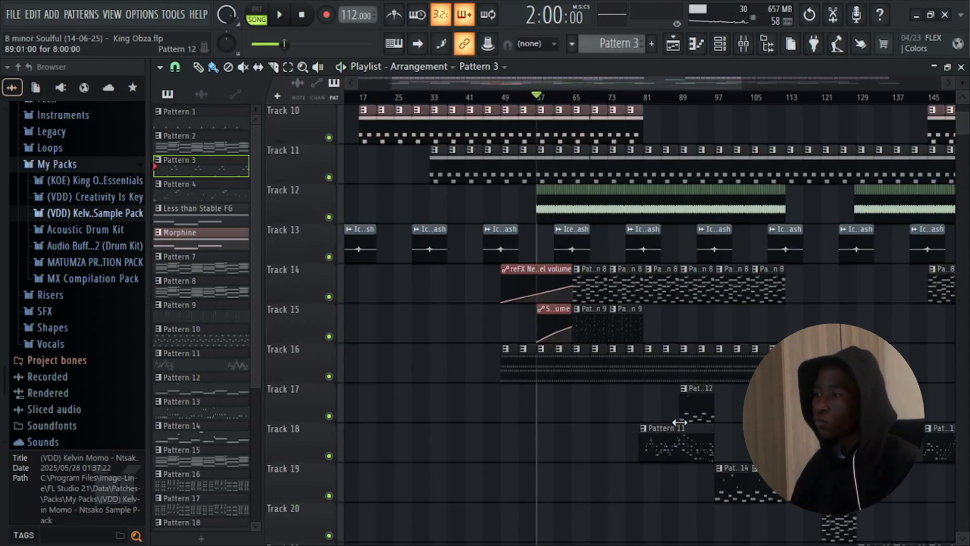
left_click(558, 99)
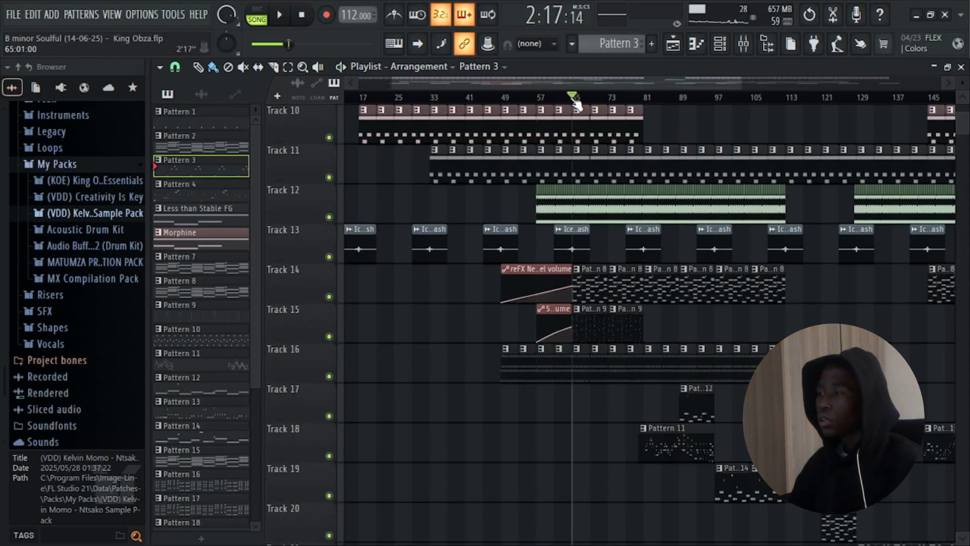
scroll(333, 323, "up", 3)
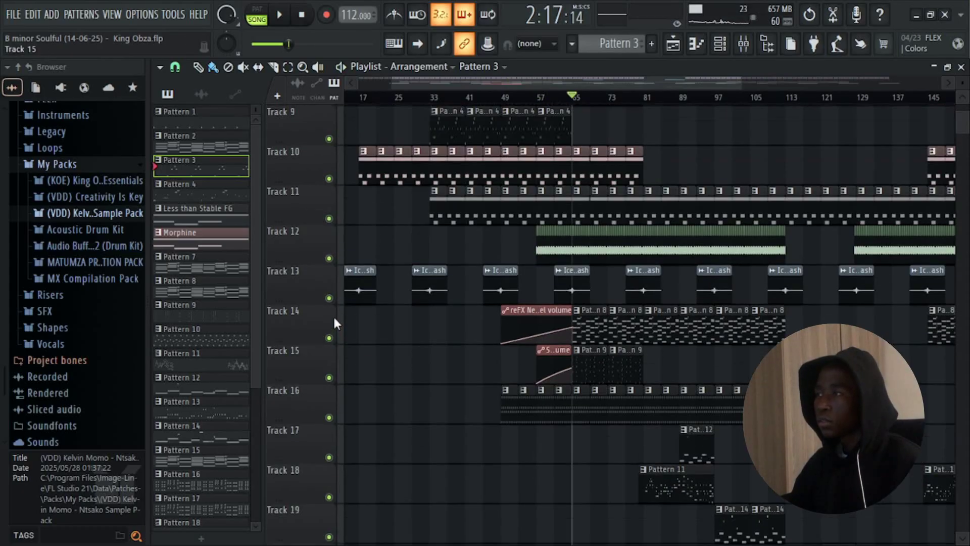
right_click(323, 405)
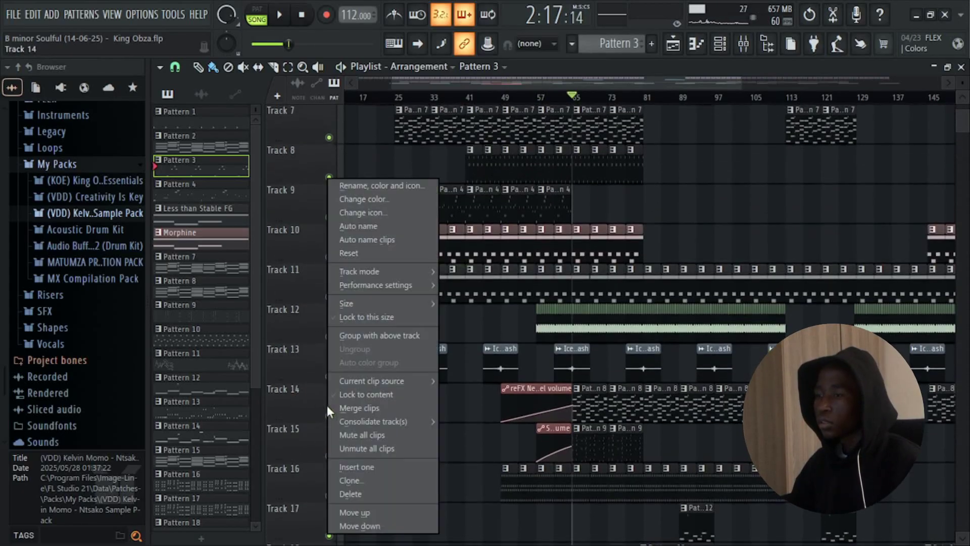
left_click(325, 405)
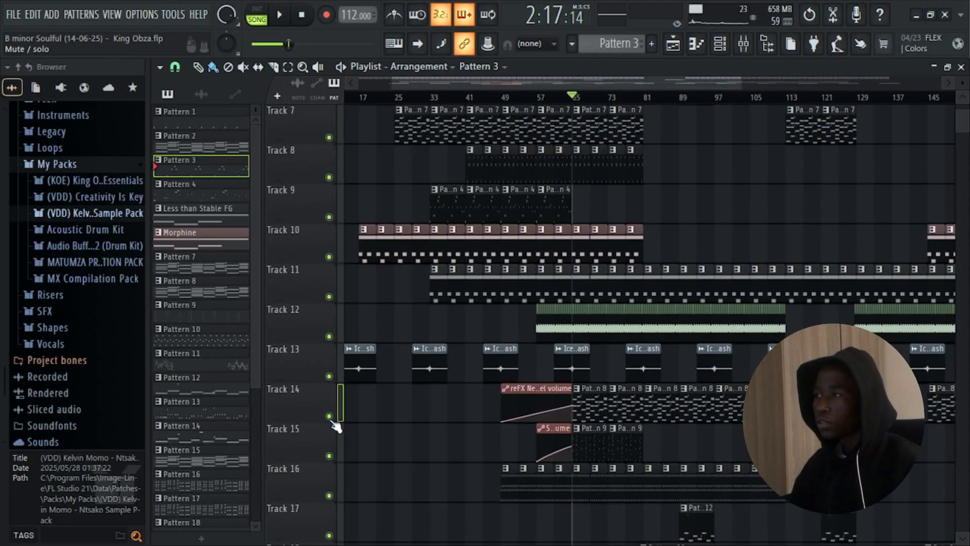
right_click(330, 418)
key("space")
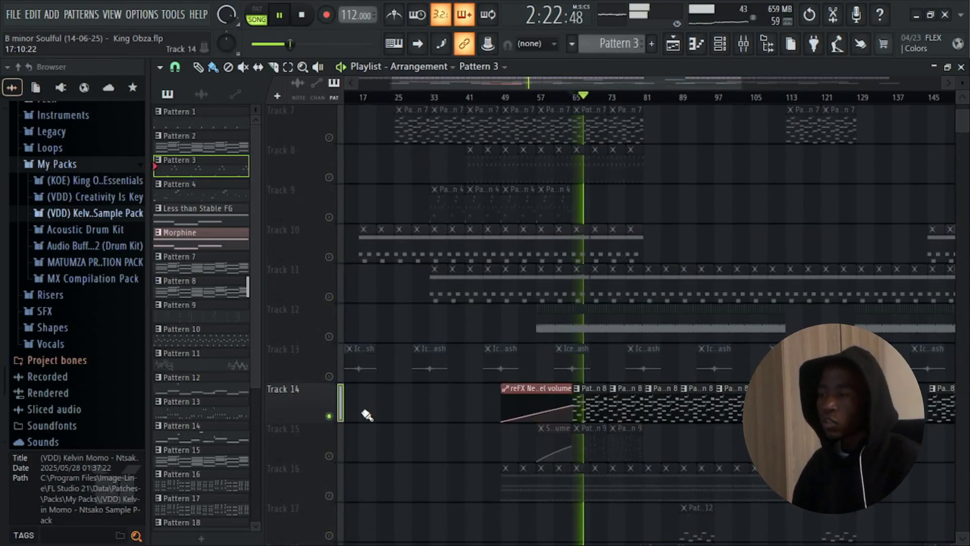
key("space")
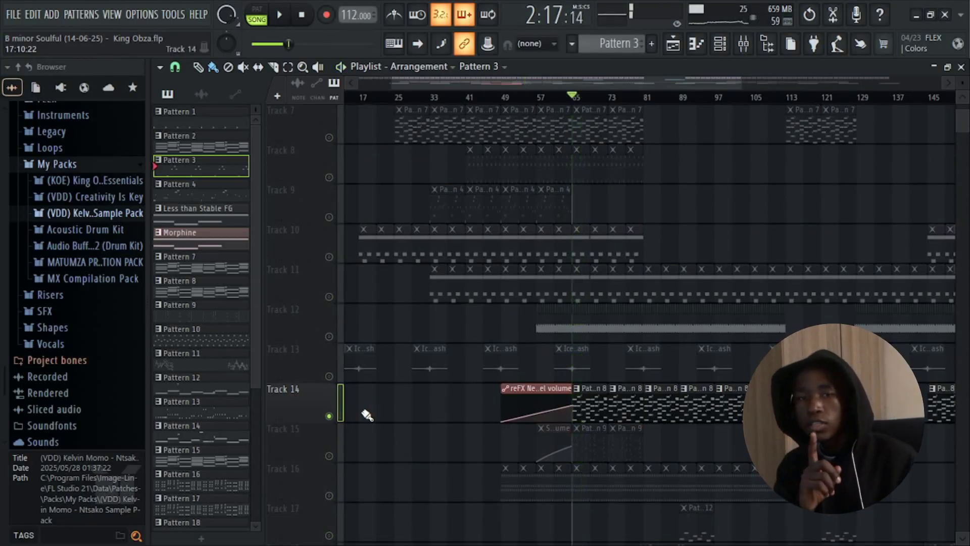
Step: Open Pattern 8 from Track 14 in the piano roll and examine its reFX Nexus chords from bar 1
left_click(598, 402)
double_click(598, 402)
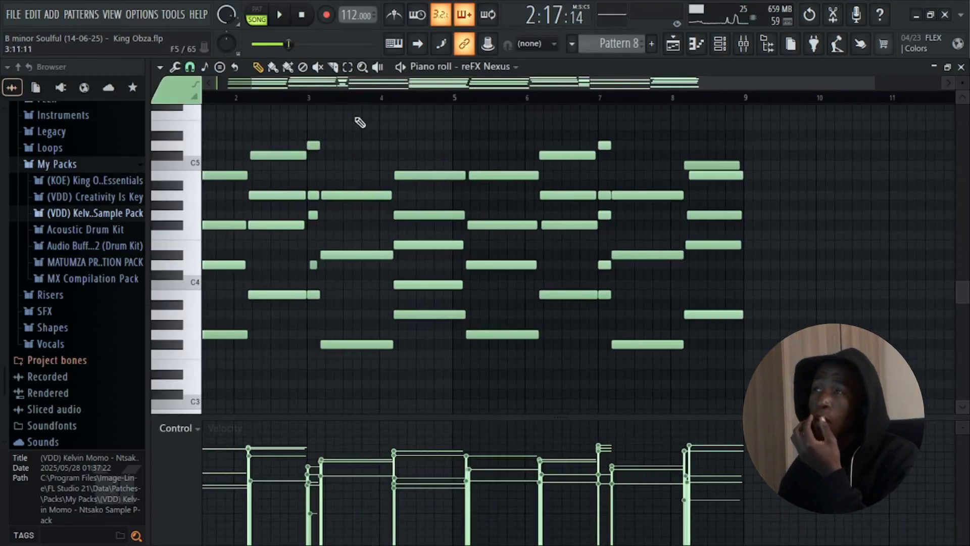
left_click_drag(426, 86, 335, 98)
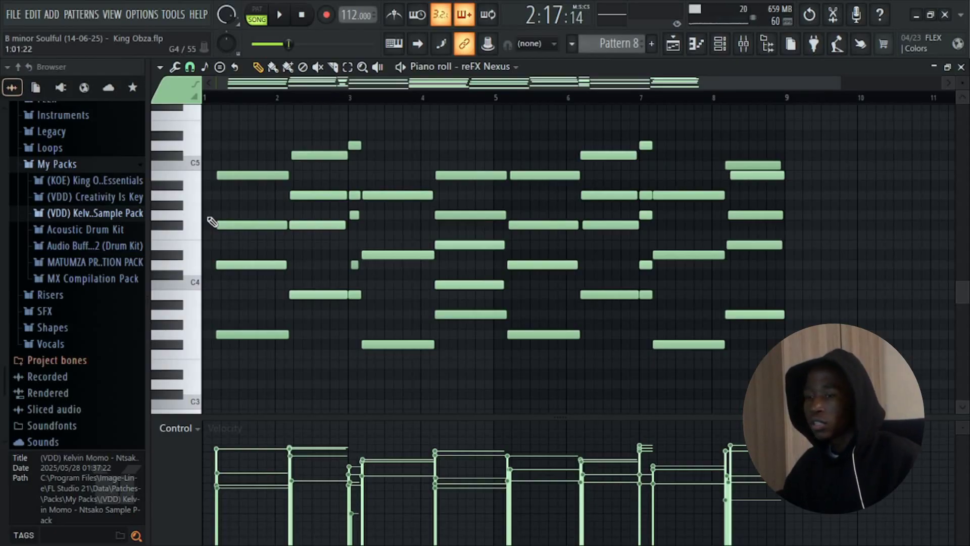
Step: Flatten the velocities of all the Pattern 8 chord notes to a uniform level of about 78%
left_click_drag(226, 449, 730, 440)
left_click_drag(432, 445, 286, 448)
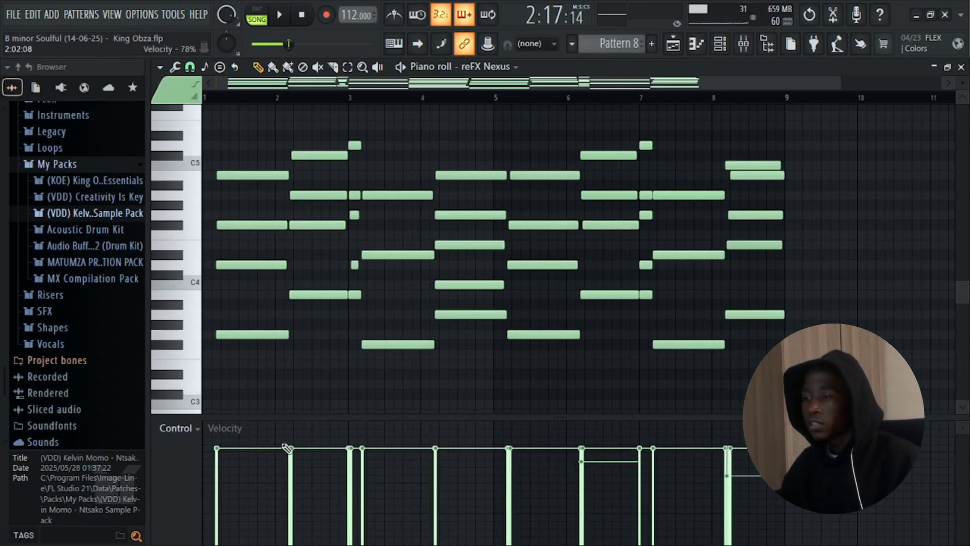
left_click_drag(628, 438, 649, 448)
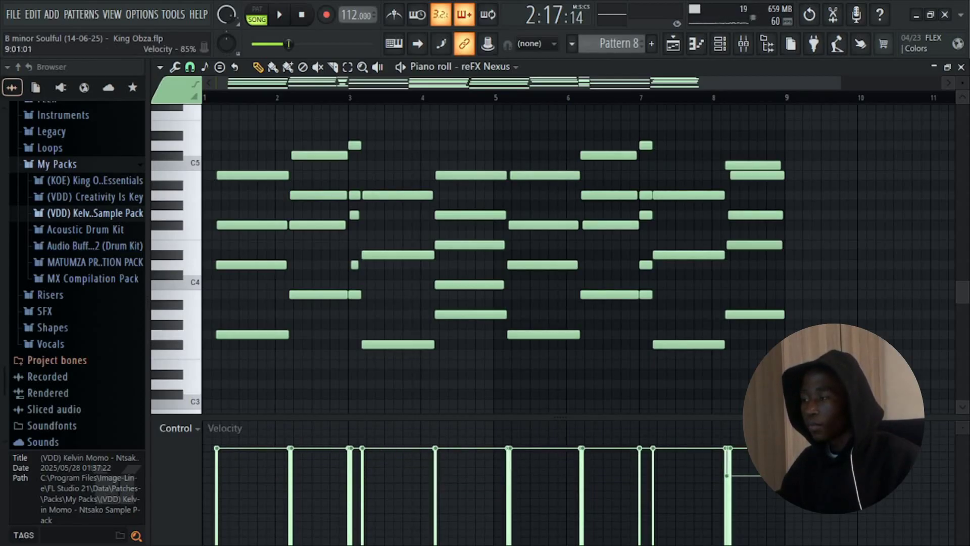
left_click_drag(738, 447, 723, 444)
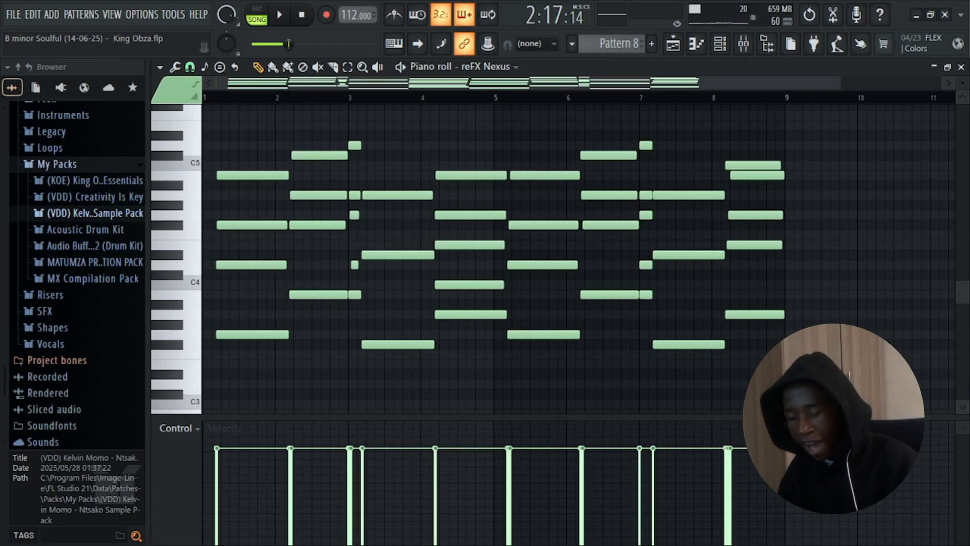
Step: Randomize the chord notes' levels with velocity at 40%, keep pattern randomization off, and accept the result
key("alt+r")
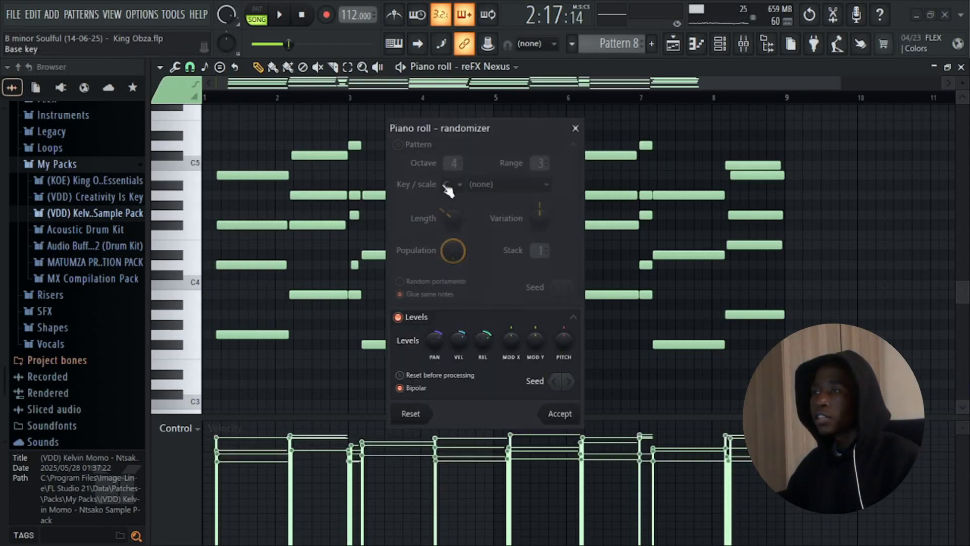
left_click(433, 144)
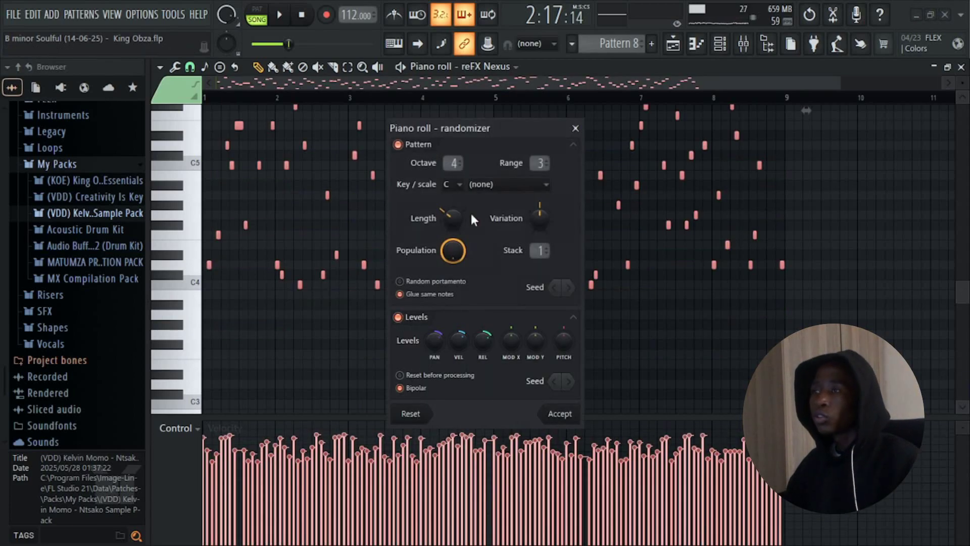
left_click(425, 147)
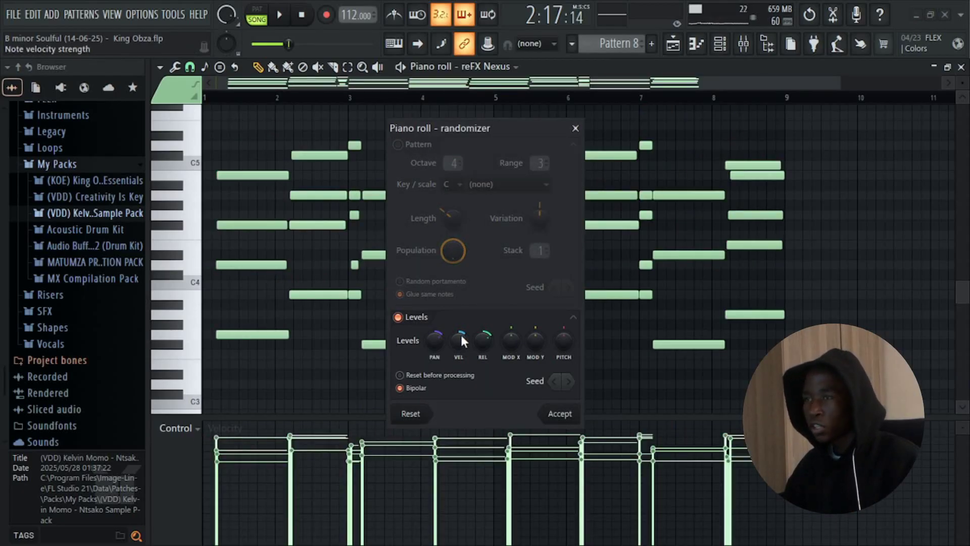
left_click_drag(461, 339, 461, 329)
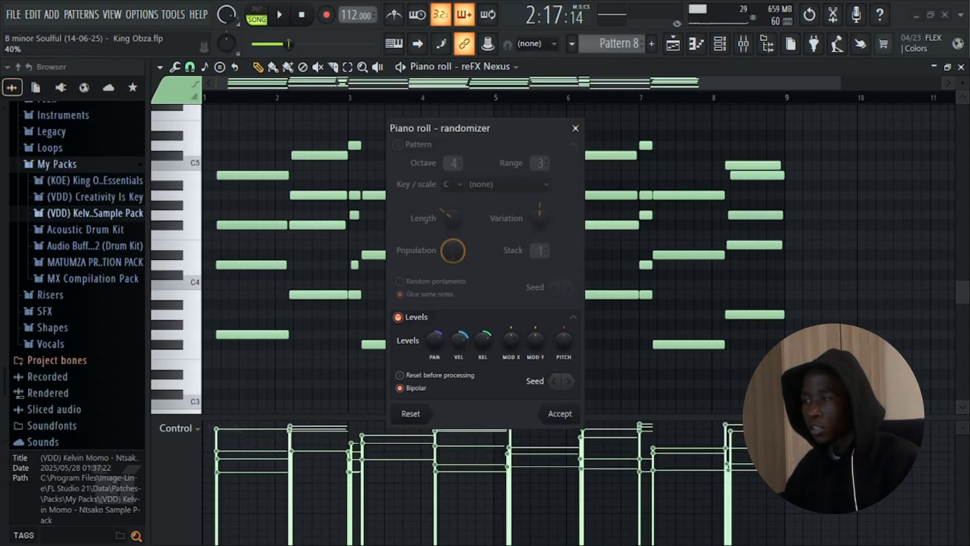
left_click(566, 414)
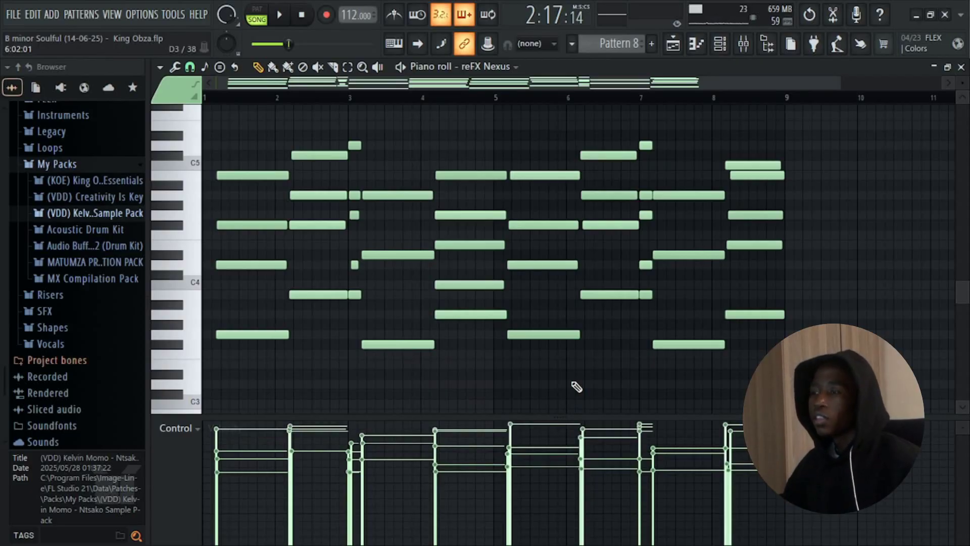
Step: Select the lowest note of every chord in Pattern 8, from bar 1 to bar 8, to show their velocities
scroll(634, 361, "down", 3)
left_click(265, 248, "ctrl")
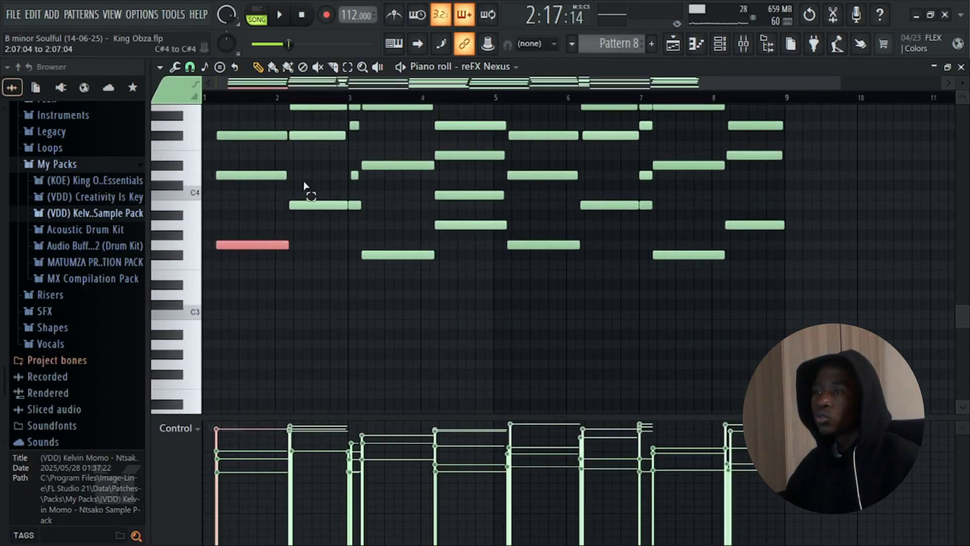
left_click_drag(304, 182, 359, 220)
left_click(397, 255, "ctrl")
left_click(471, 225, "ctrl")
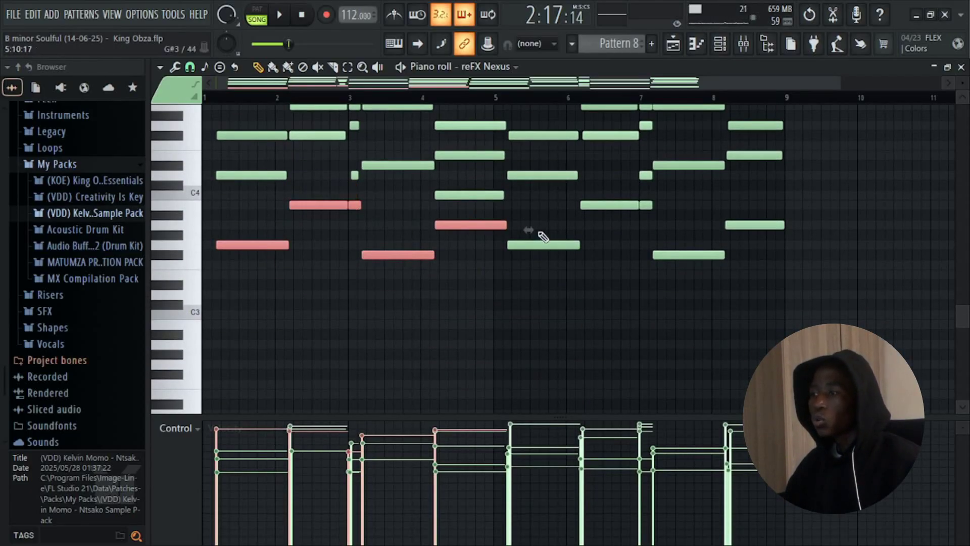
left_click(543, 244, "ctrl")
left_click_drag(622, 200, 663, 219)
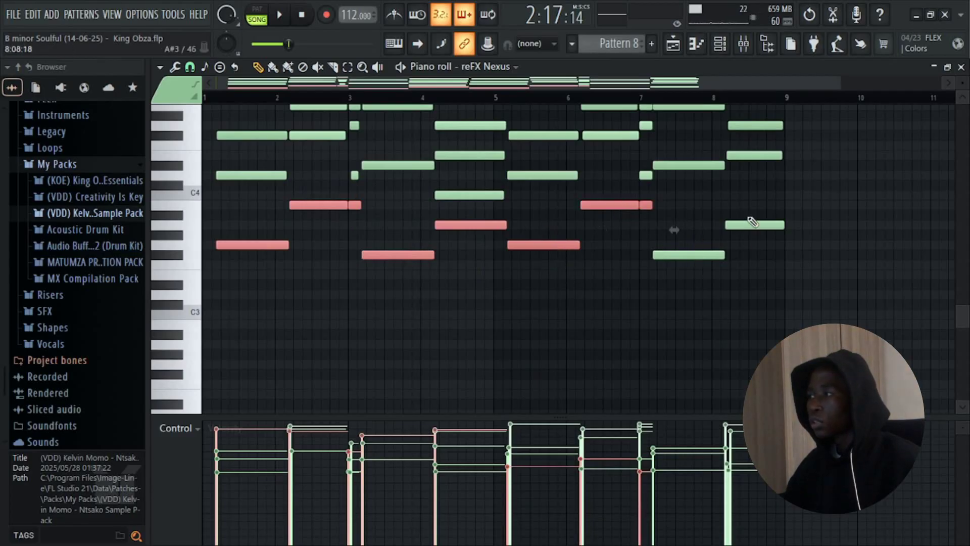
left_click(694, 255, "ctrl")
left_click(748, 225, "ctrl")
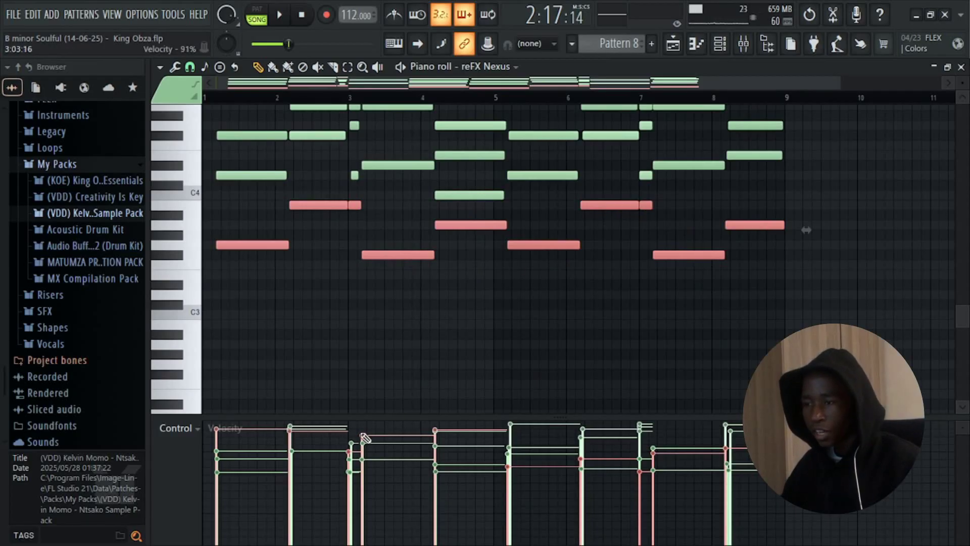
left_click_drag(363, 439, 348, 437)
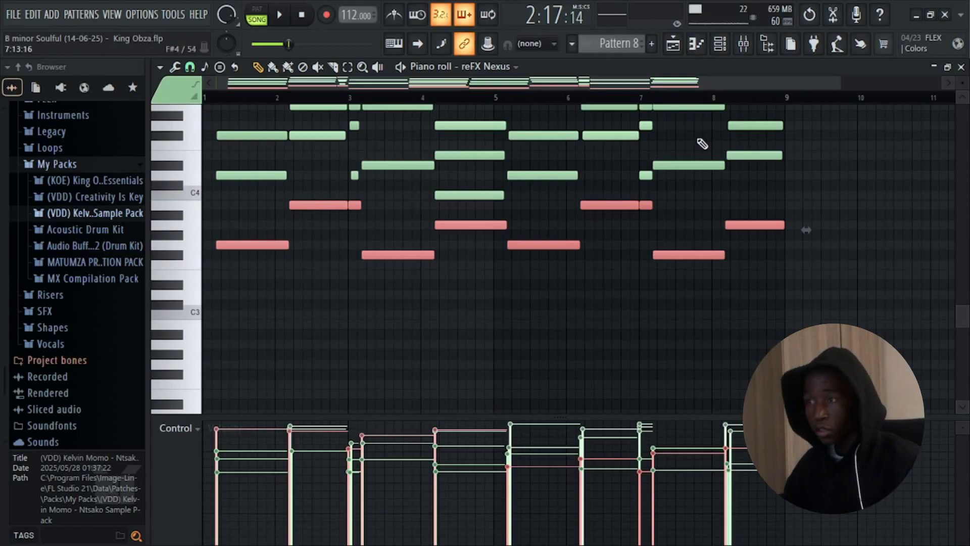
Step: Lower the levels of all Pattern 8 notes slightly using level scaling's Multiply control, accept, and play the result
key("ctrl+a")
key("alt+x")
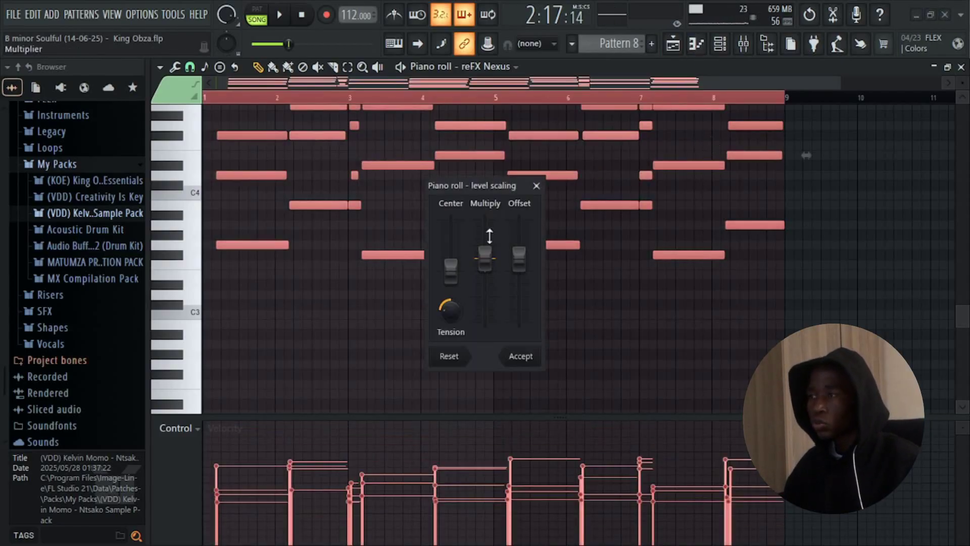
left_click_drag(485, 259, 484, 251)
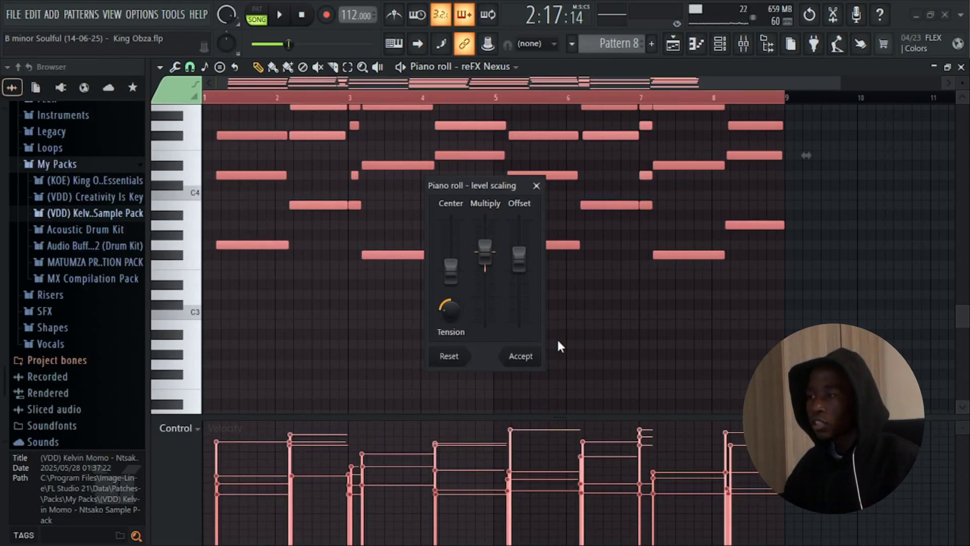
left_click(522, 353)
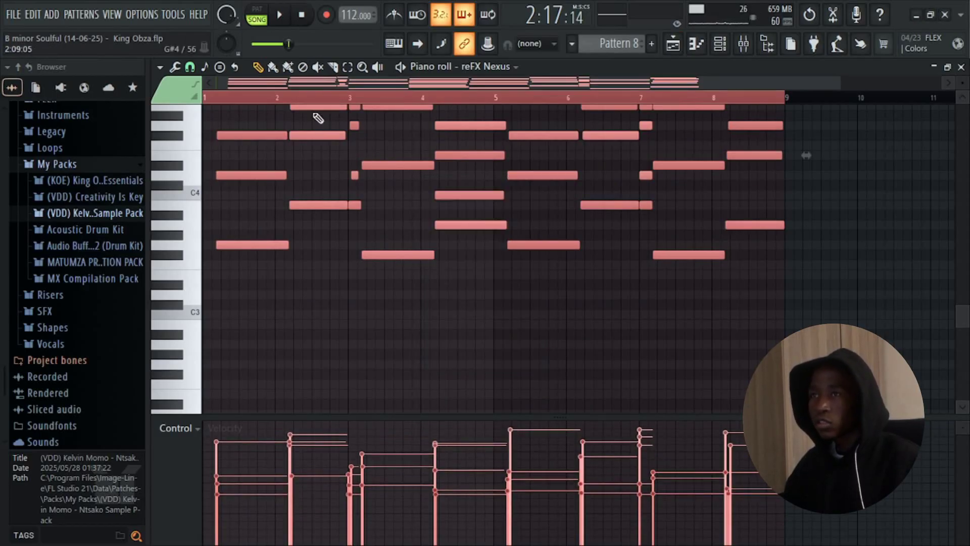
key("space")
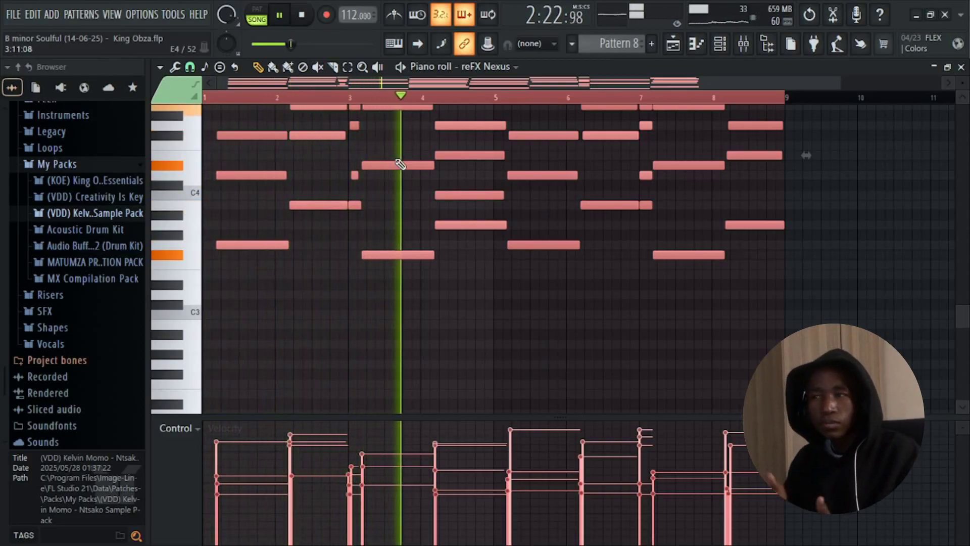
key("space")
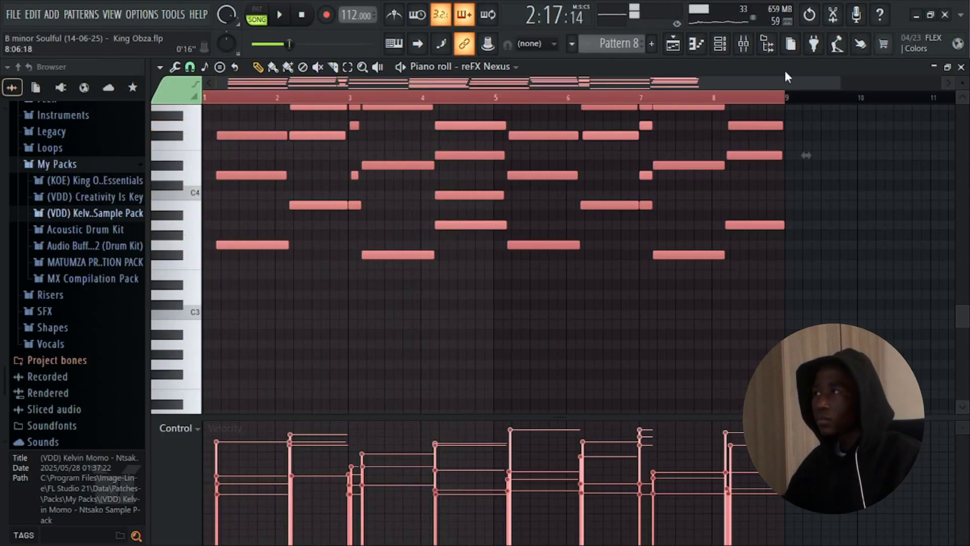
Step: Solo Track 15 in place of Track 14 in the playlist, audition it from bar 65, and select its Pattern 9
left_click(673, 44)
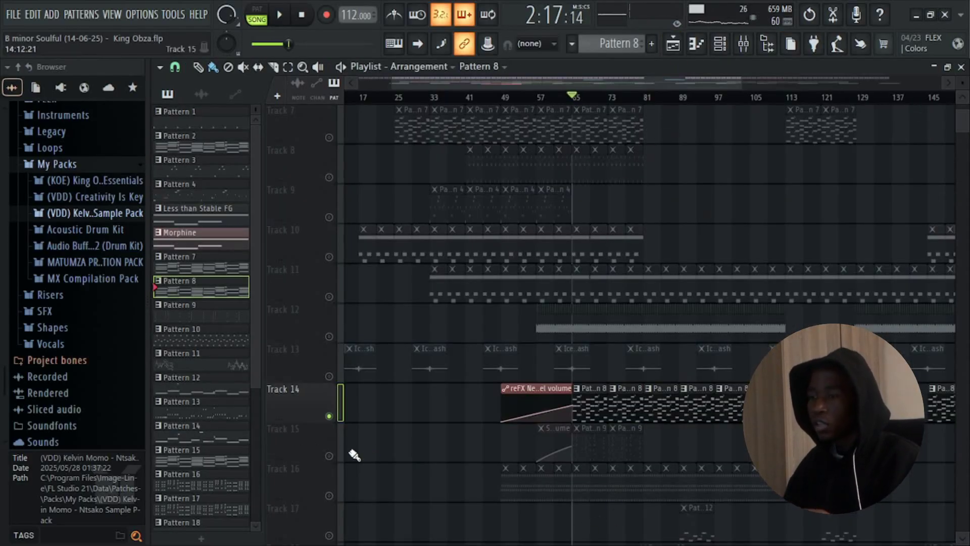
left_click(330, 456)
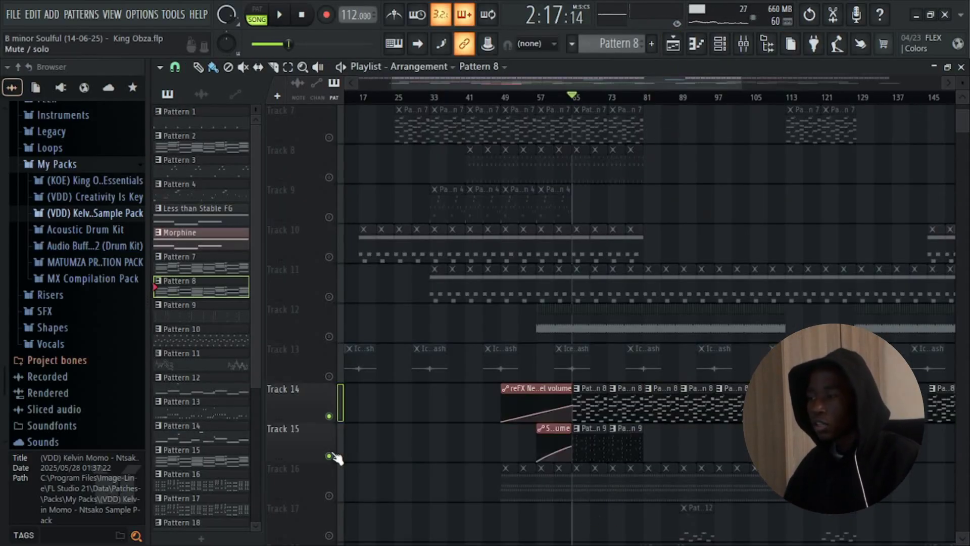
left_click(331, 416)
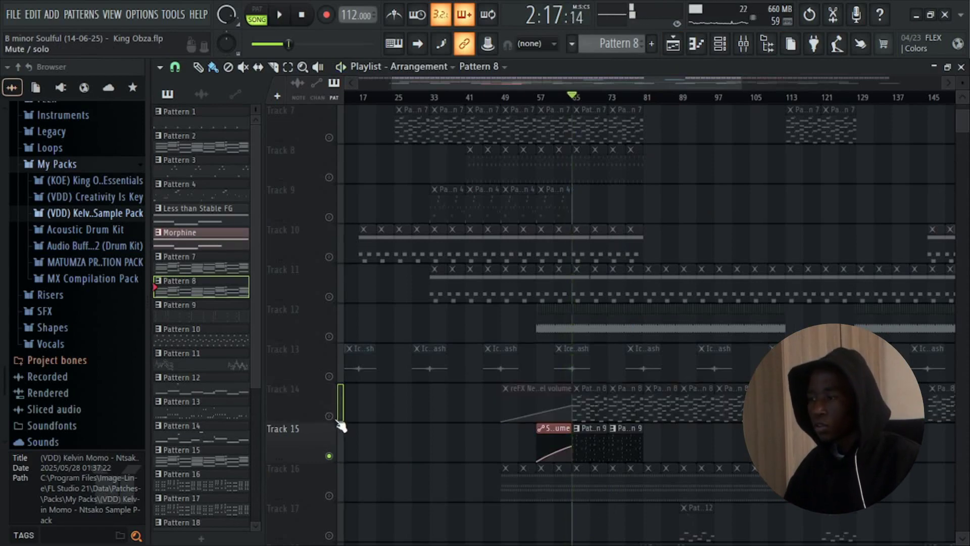
key("space")
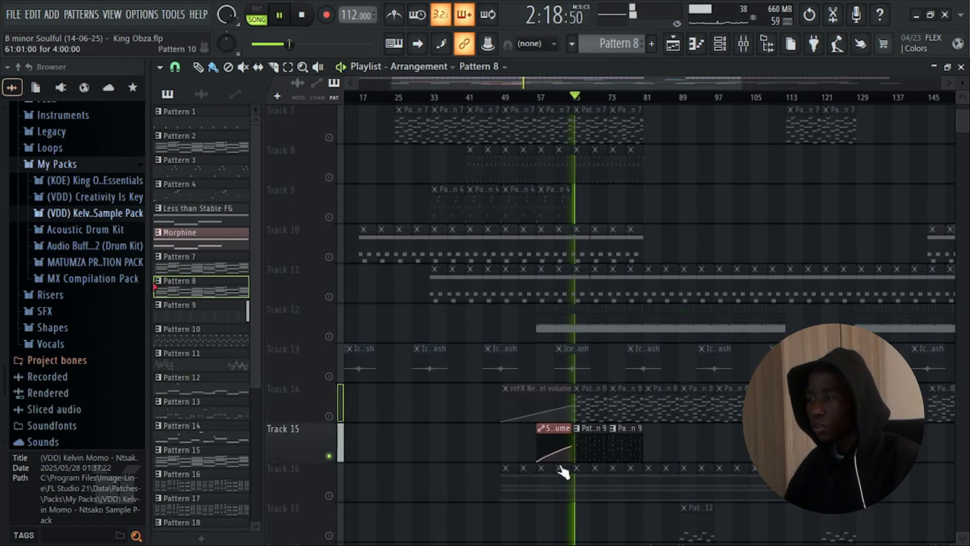
left_click(589, 449)
key("space")
Step: Open the Orchestral instrument used by Pattern 9 and load the FullStrings Spiccato patch into its first part
left_click(727, 44)
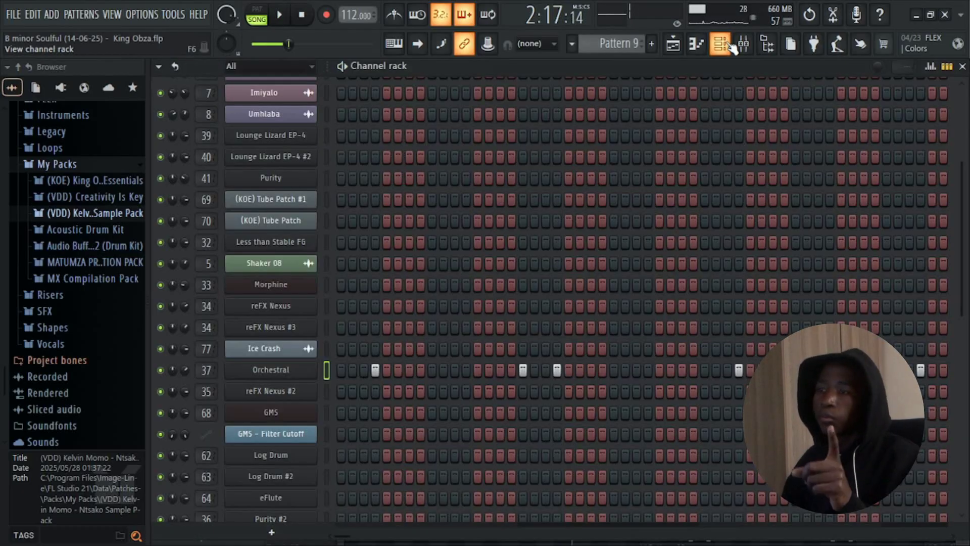
left_click(298, 373)
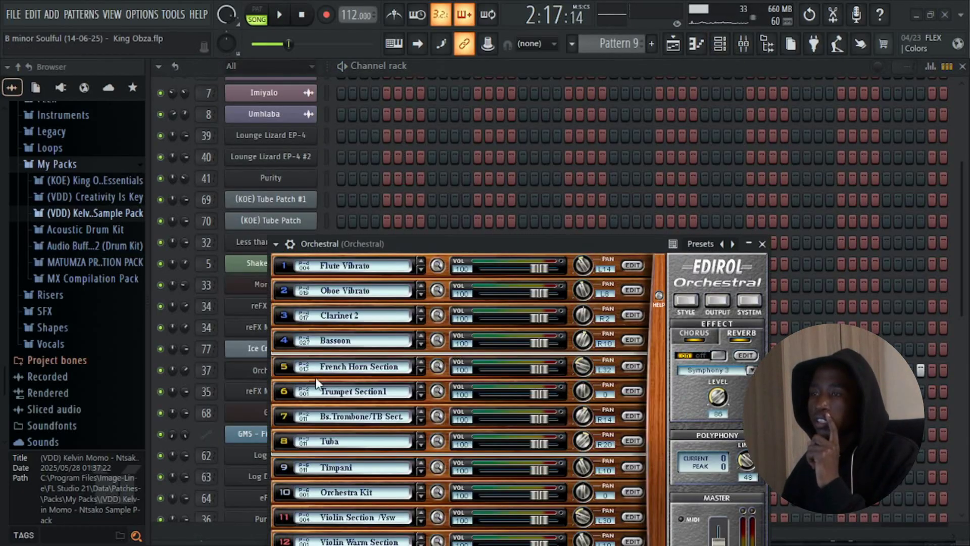
left_click(405, 273)
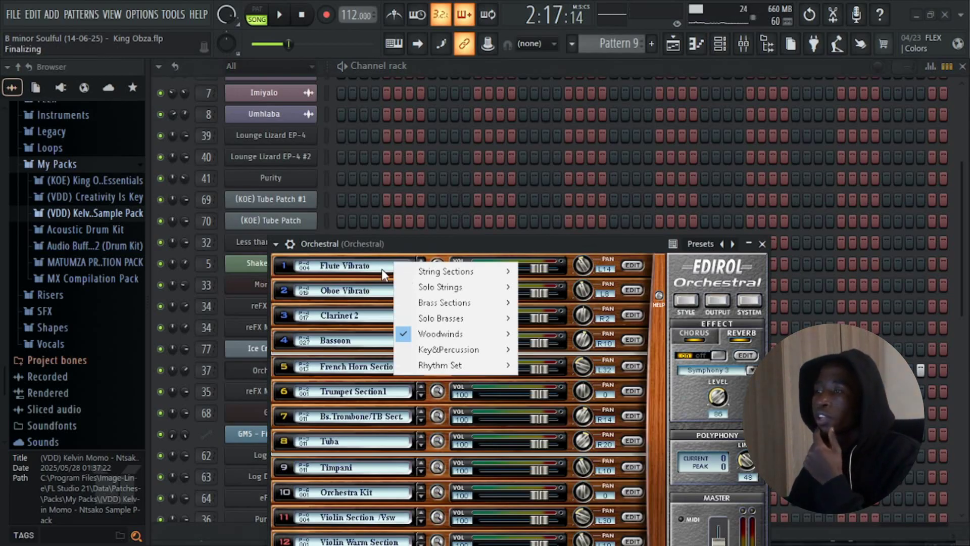
mouse_move(495, 272)
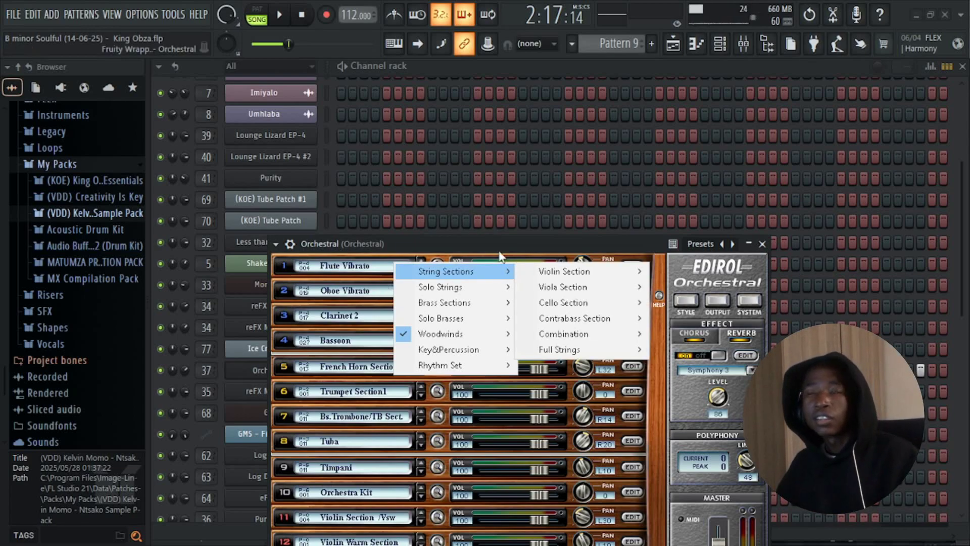
mouse_move(605, 350)
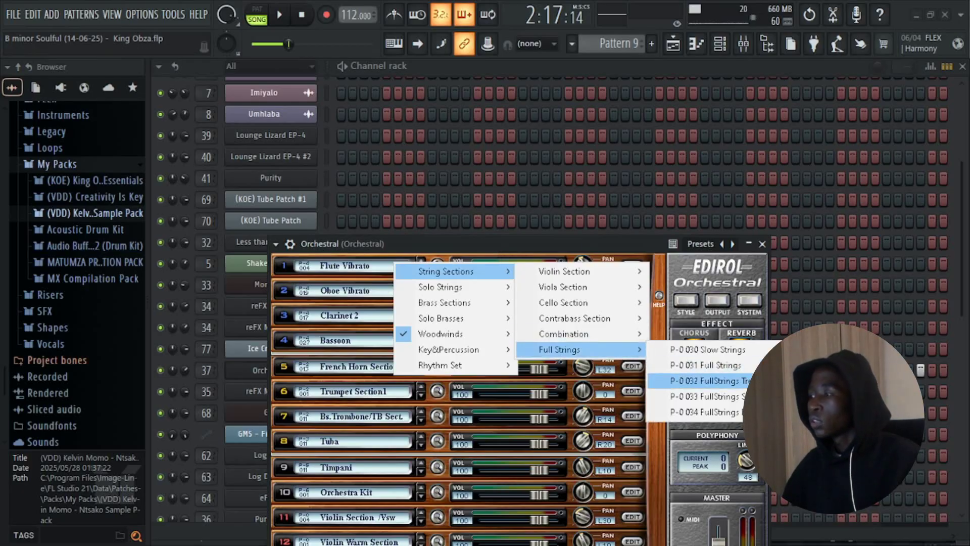
left_click(705, 412)
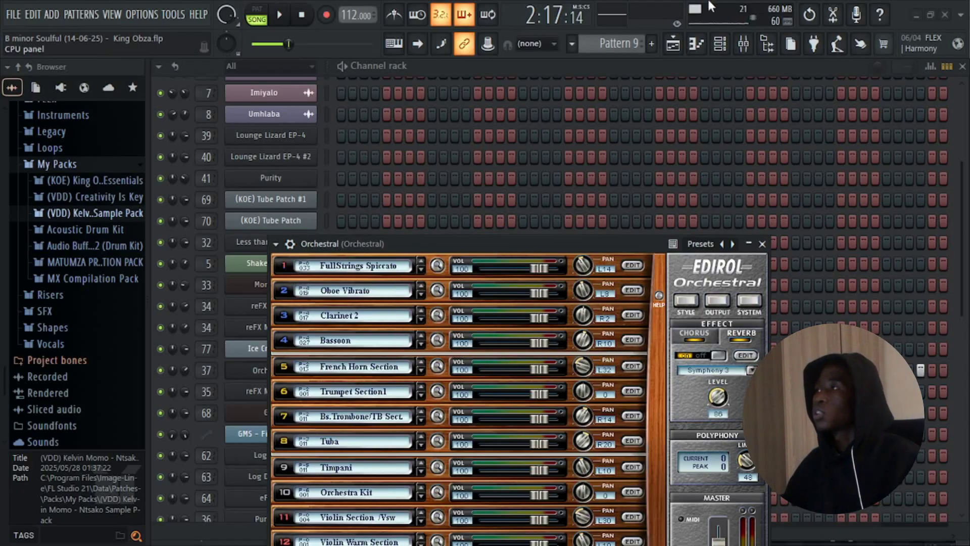
Step: Play the soloed Track 15 with its Orchestral strings from bar 65 and return to the playlist
left_click(677, 68)
key("space")
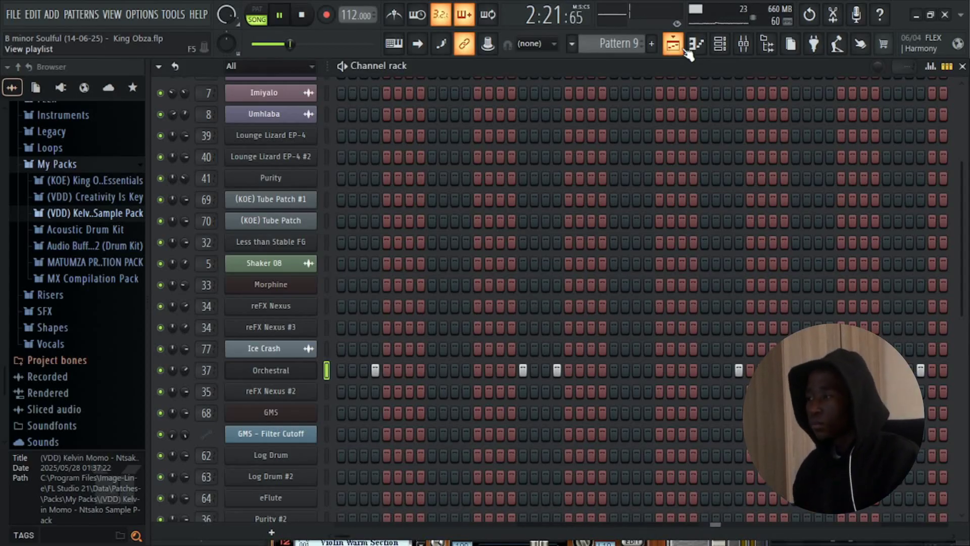
left_click(677, 48)
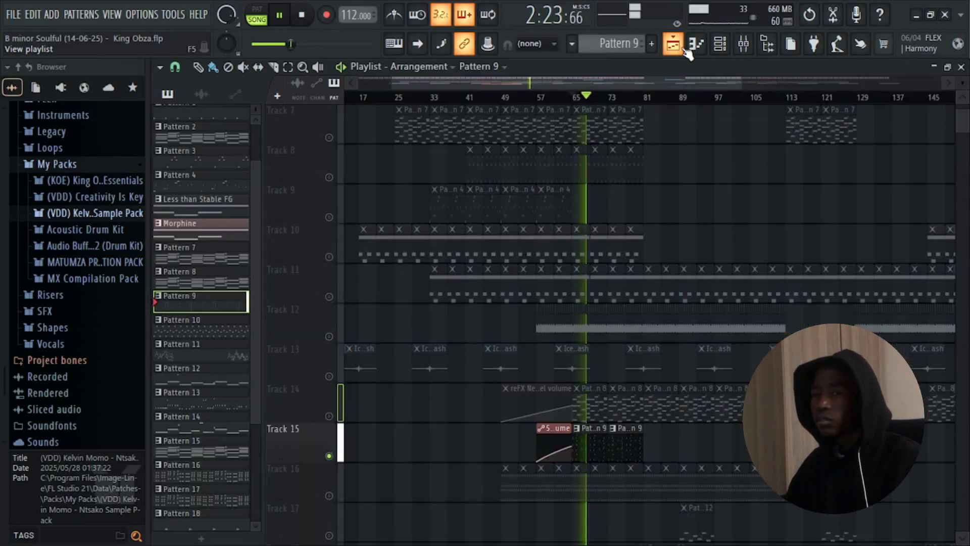
key("space")
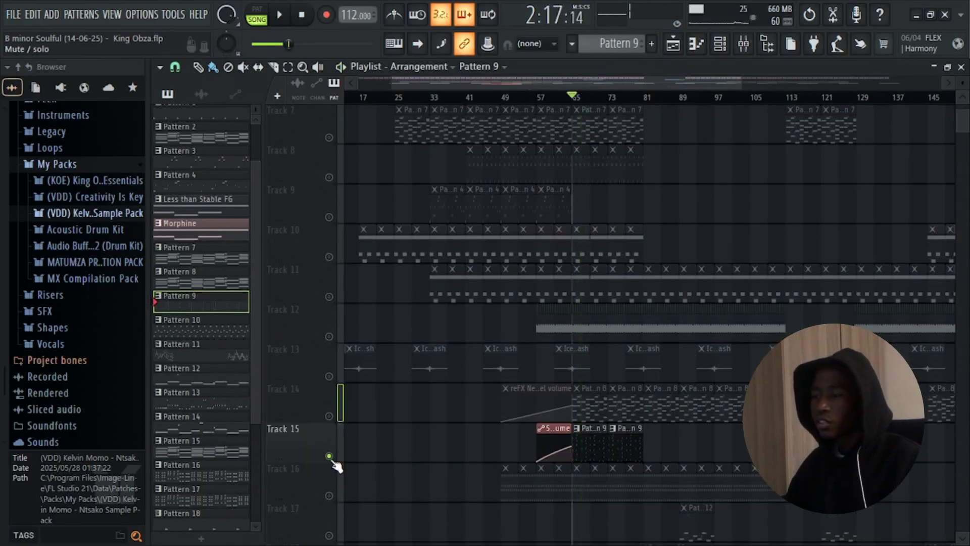
Step: Re-enable all the playlist tracks and play the full arrangement from bar 65
scroll(331, 459, "down", 6)
scroll(581, 218, "up", 7)
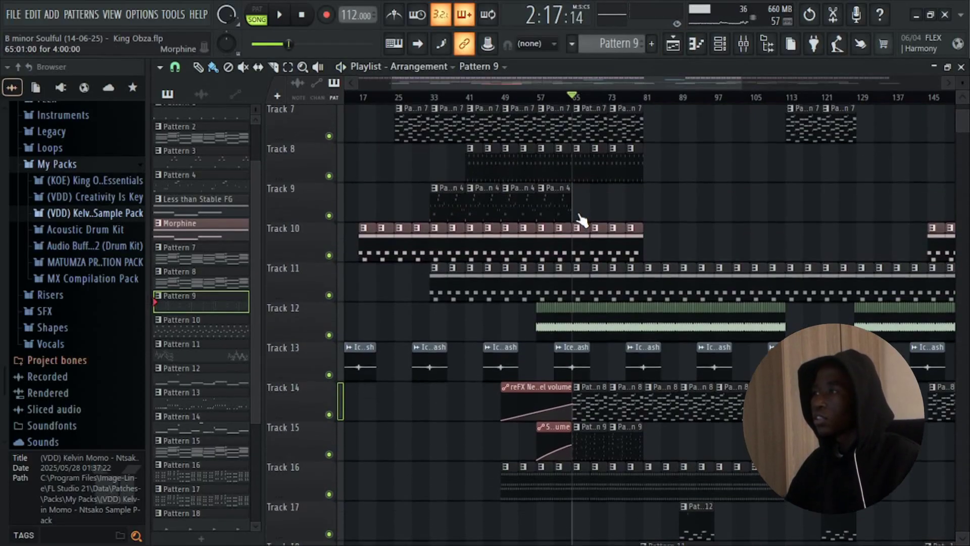
key("space")
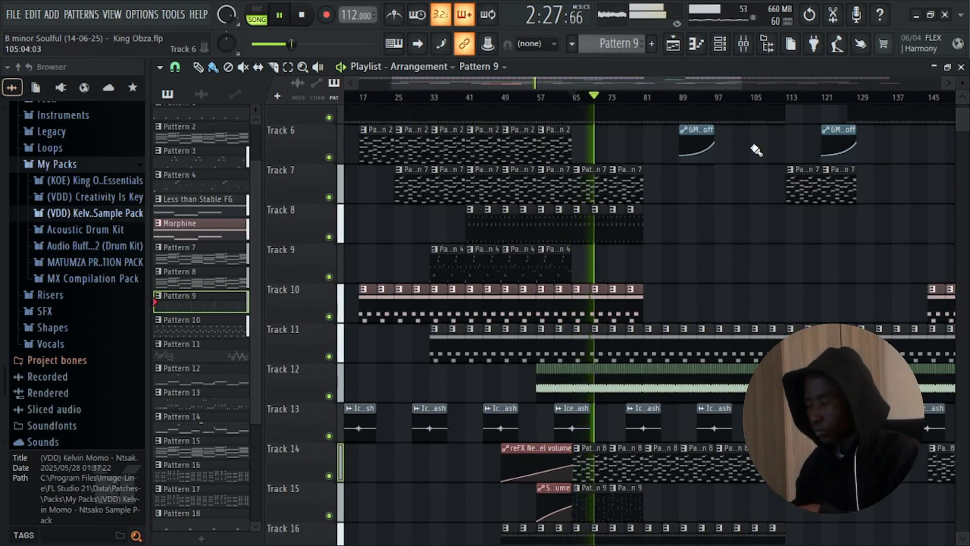
scroll(757, 150, "up", 2)
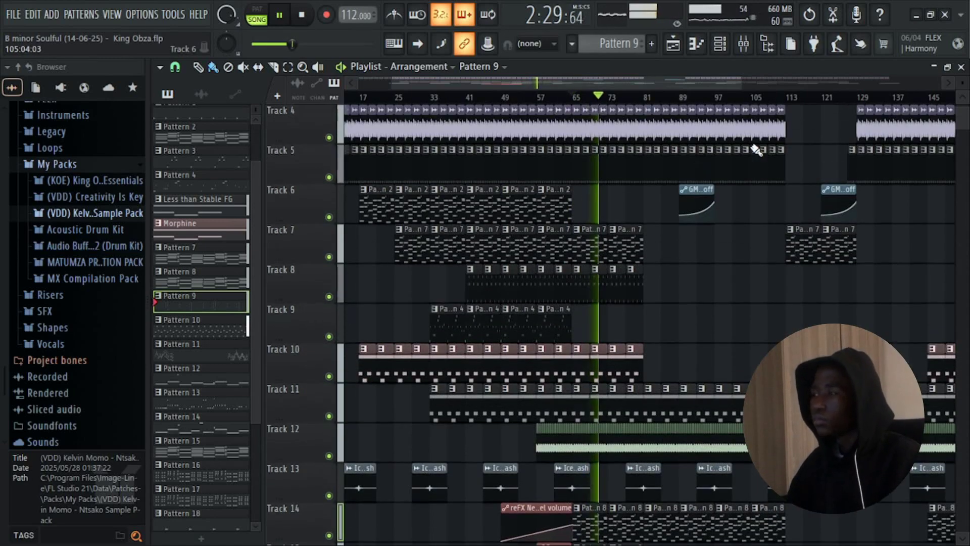
key("space")
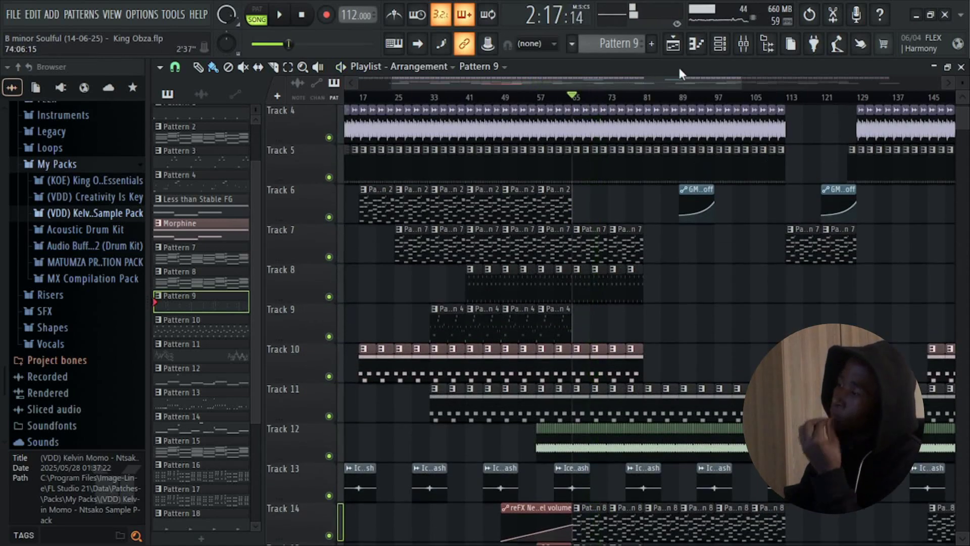
Step: Examine the arrangement across all playlist tracks around the end of the first section and place the playback position at bar 80
scroll(613, 164, "down", 5)
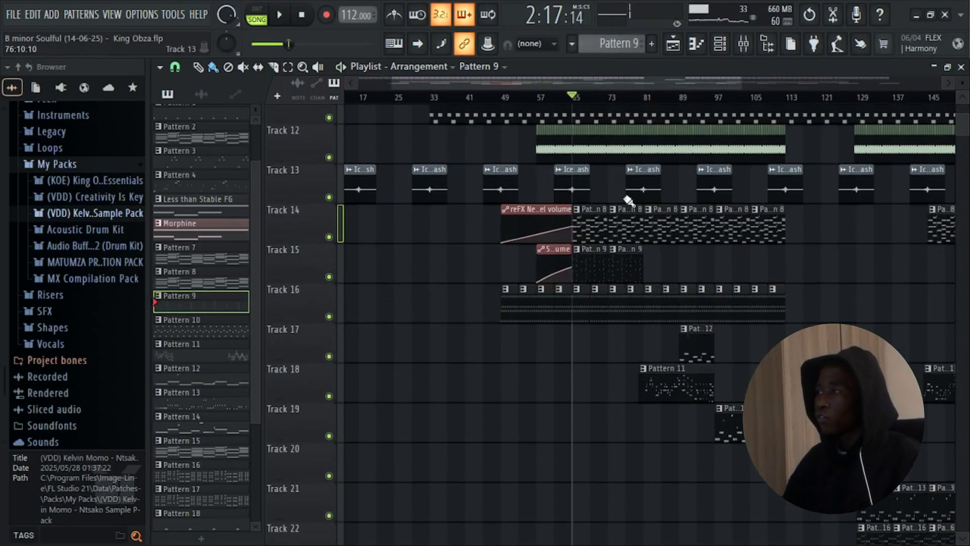
left_click(638, 100)
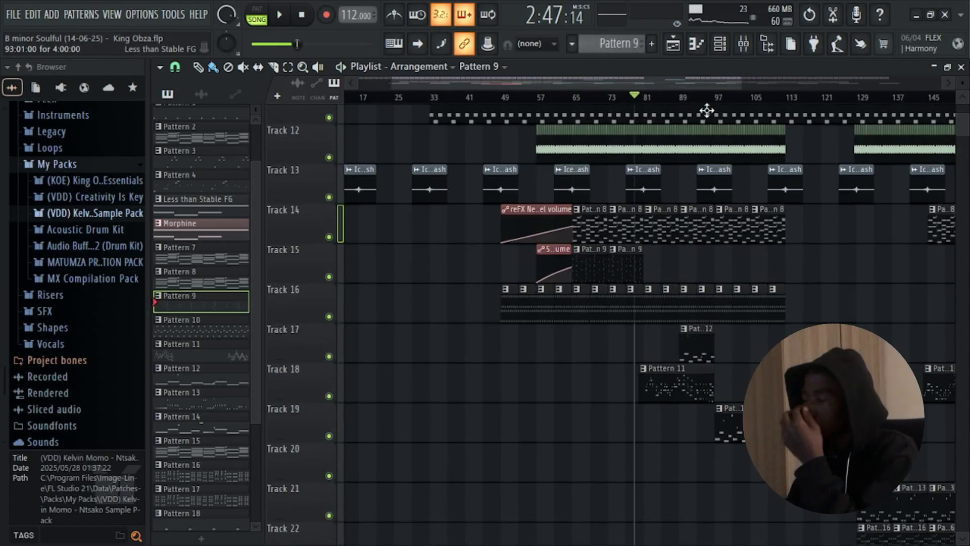
scroll(723, 152, "up", 3)
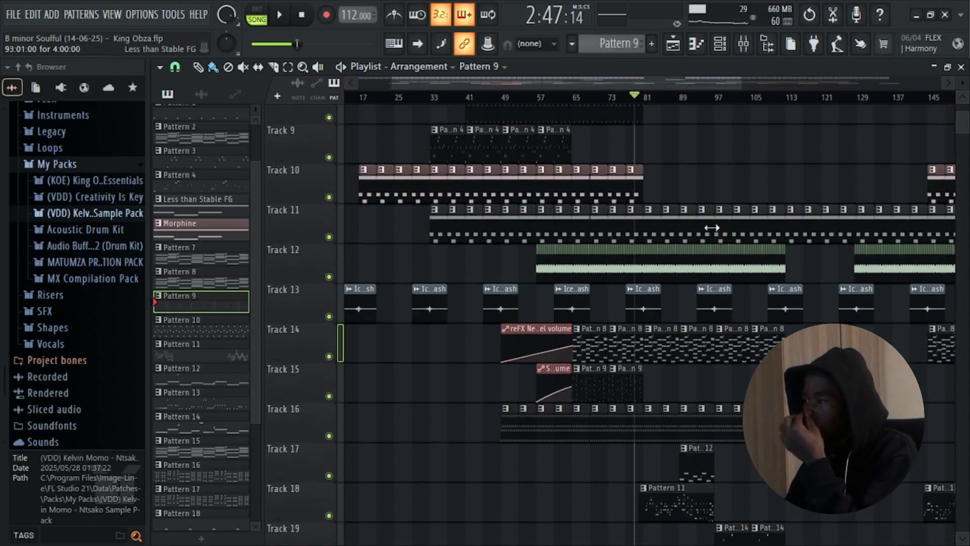
scroll(713, 228, "up", 6)
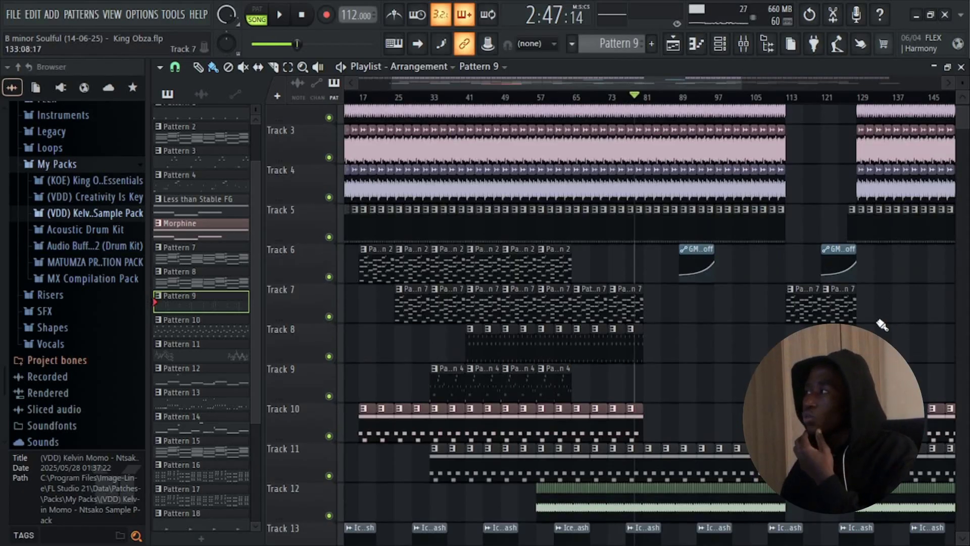
left_click_drag(963, 84, 967, 87)
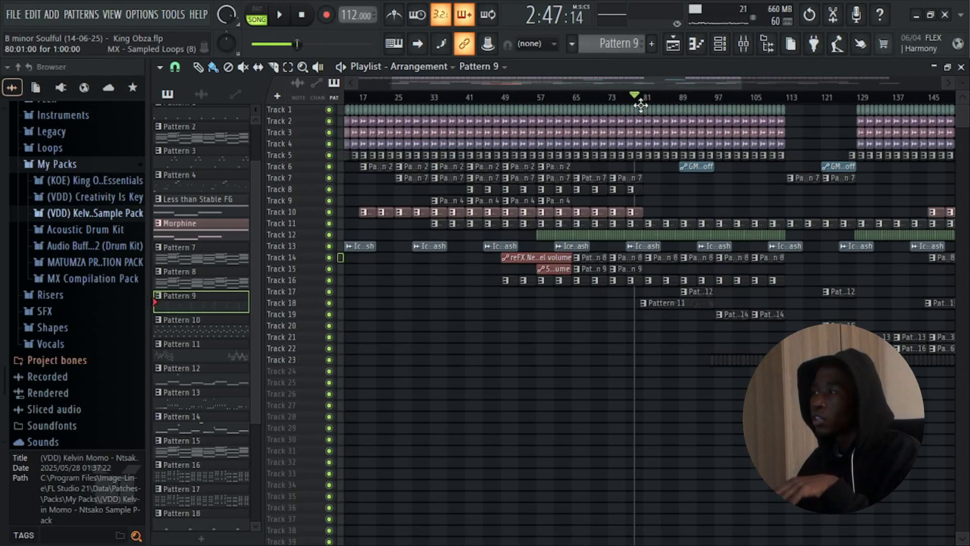
left_click(640, 96)
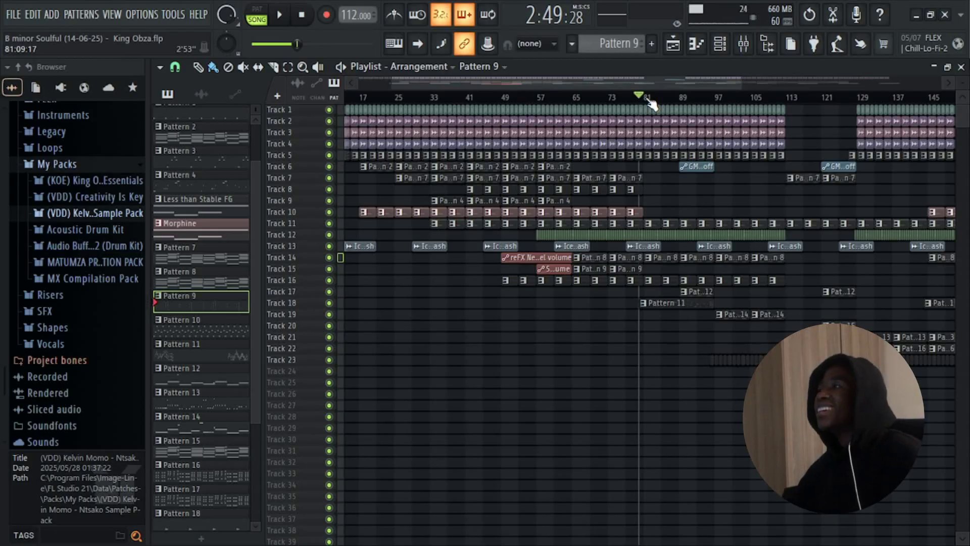
scroll(827, 258, "up", 4)
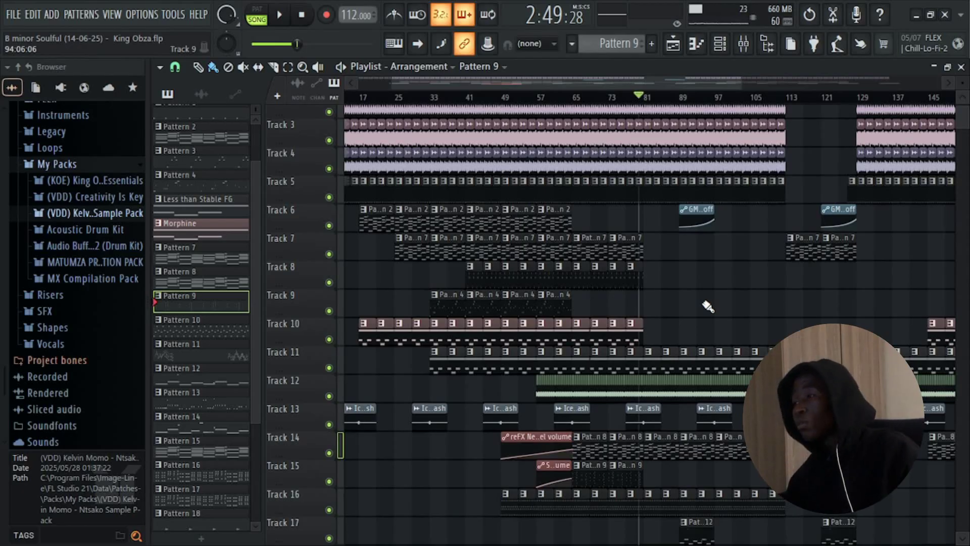
scroll(704, 103, "down", 3)
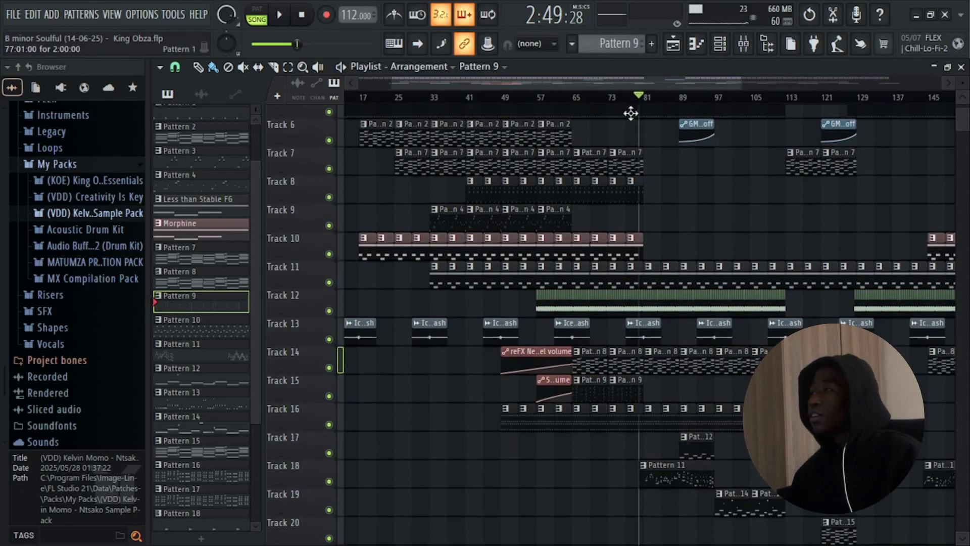
Step: Play the arrangement from bar 80 and solo Track 18 to hear its Pattern 11 clip alone
left_click(695, 101)
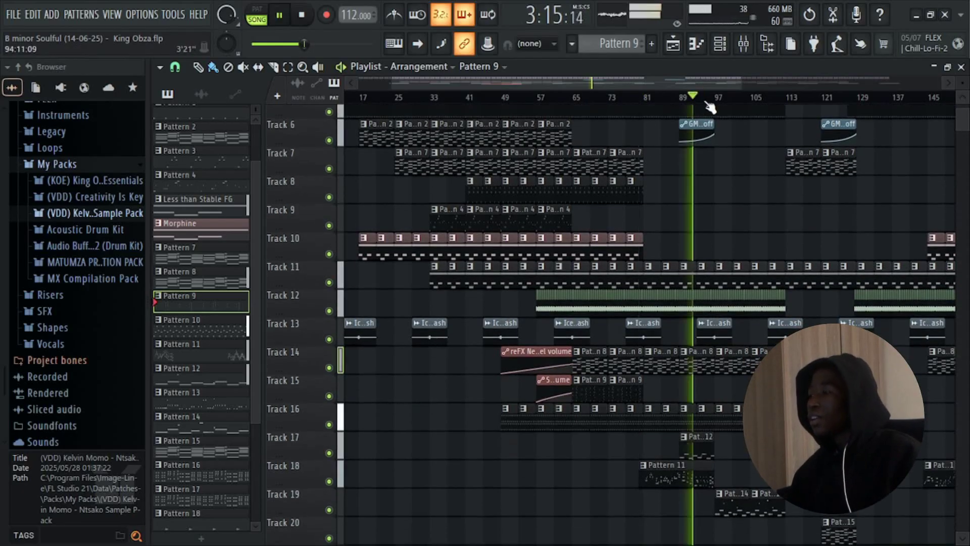
left_click(642, 99)
key("space")
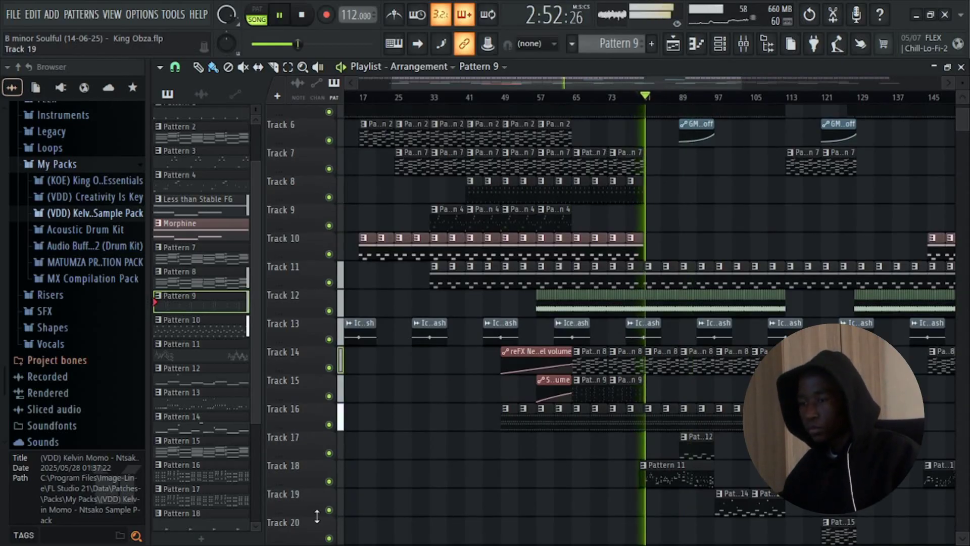
right_click(329, 482)
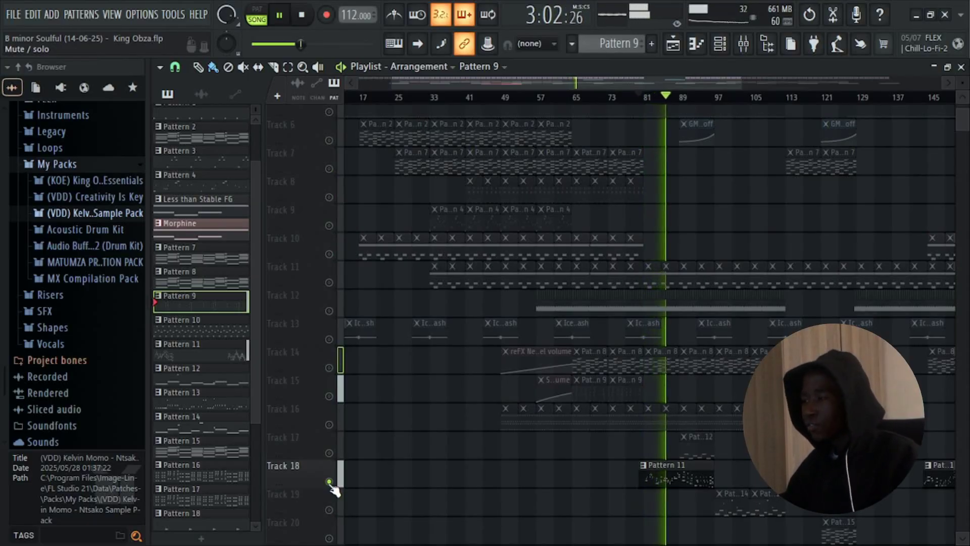
Step: Re-enable all the playlist tracks to hear Pattern 11 within the full mix, and stop playback
scroll(541, 487, "down", 4)
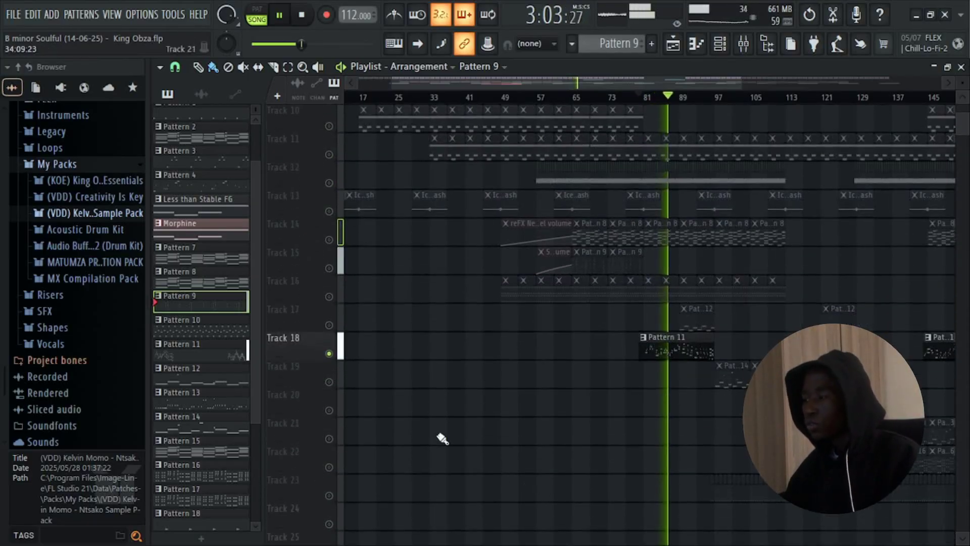
left_click(331, 354, "ctrl")
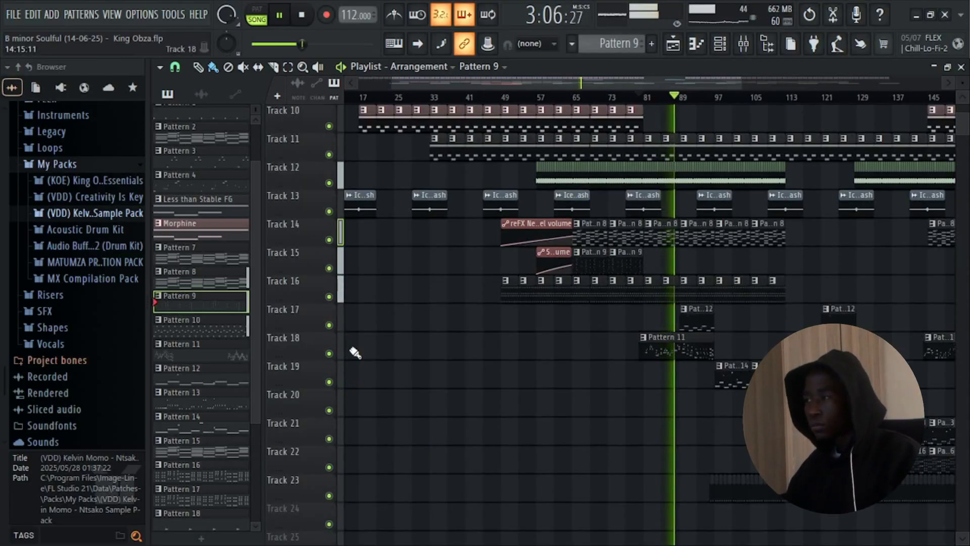
key("space")
Step: Examine which tracks end or continue around bar 80 and pick the Pattern 11 clip on Track 18
scroll(622, 319, "up", 9)
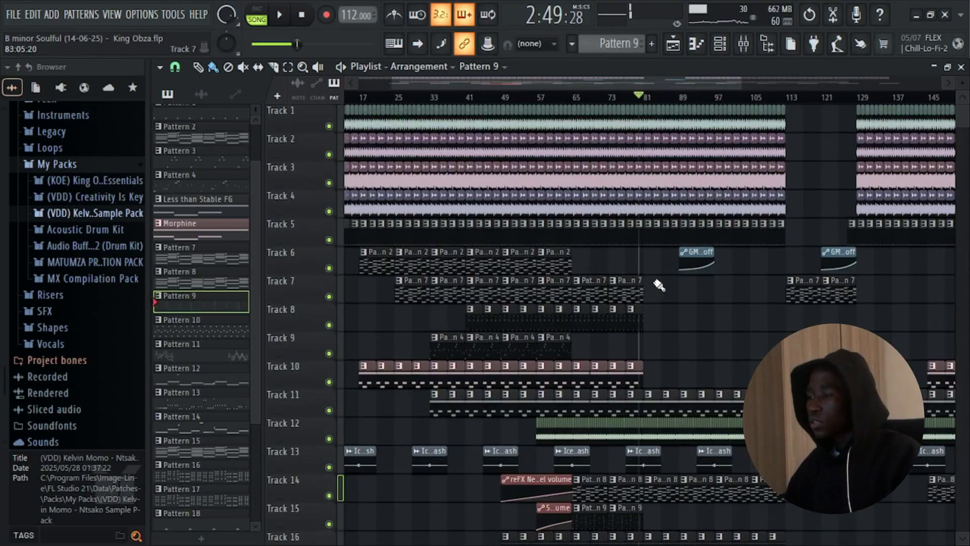
scroll(659, 286, "down", 2)
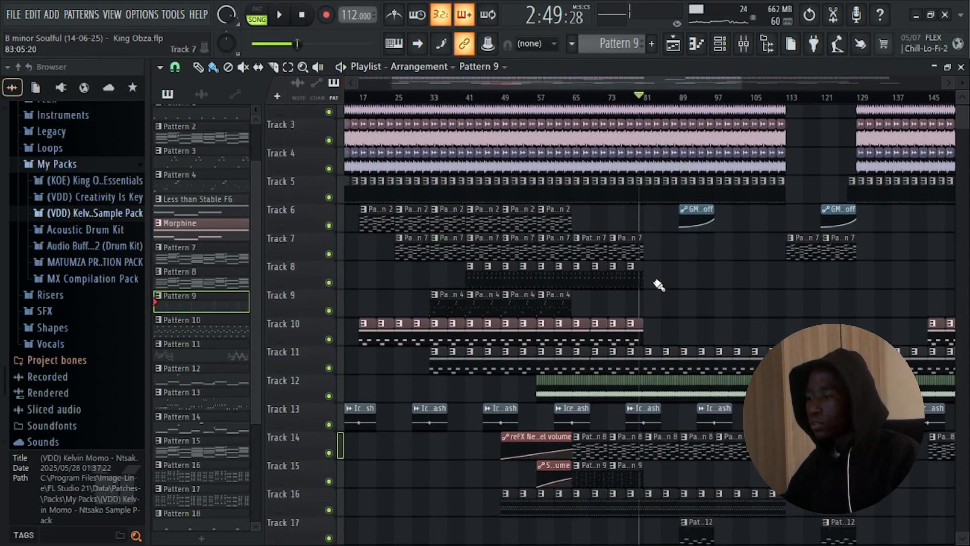
scroll(667, 288, "down", 6)
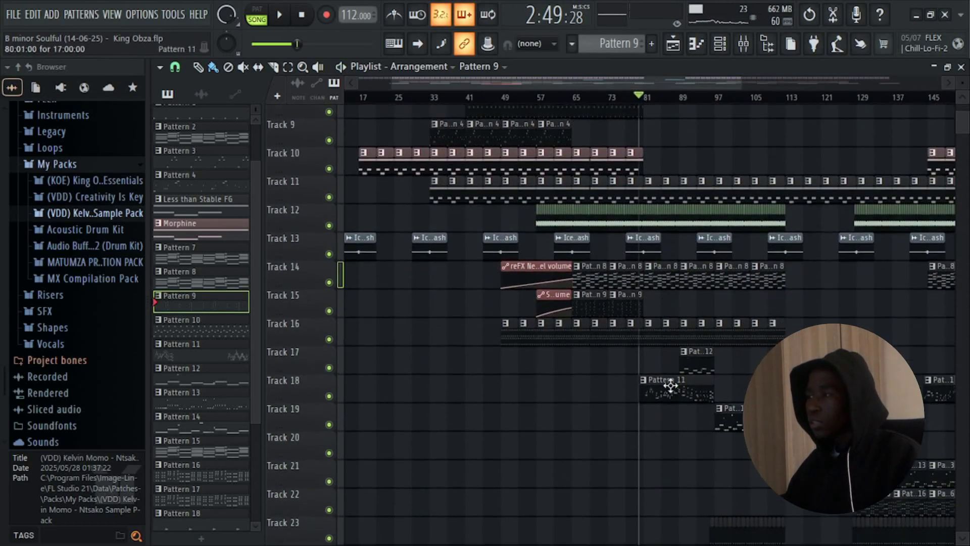
left_click(671, 385)
scroll(657, 283, "up", 6)
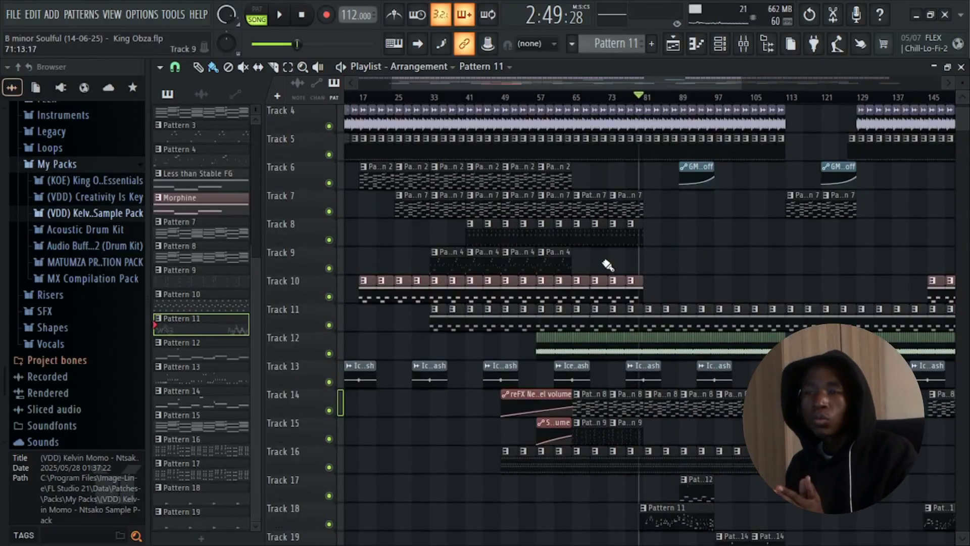
scroll(632, 303, "down", 2)
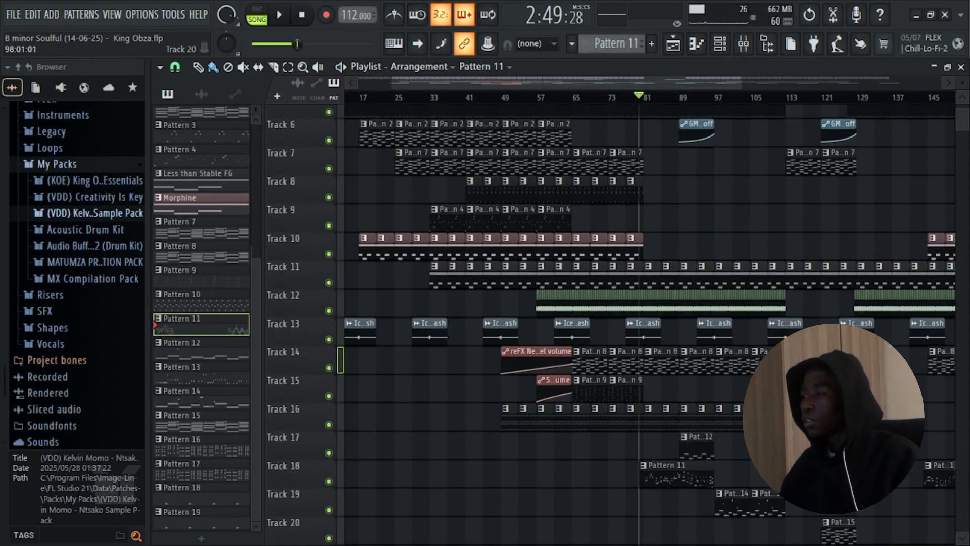
Step: Audition Track 17's Pattern 12 from bar 89 with only Track 6's filter cutoff automation also enabled, and re-enable all the tracks
left_click(687, 439)
left_click(679, 97)
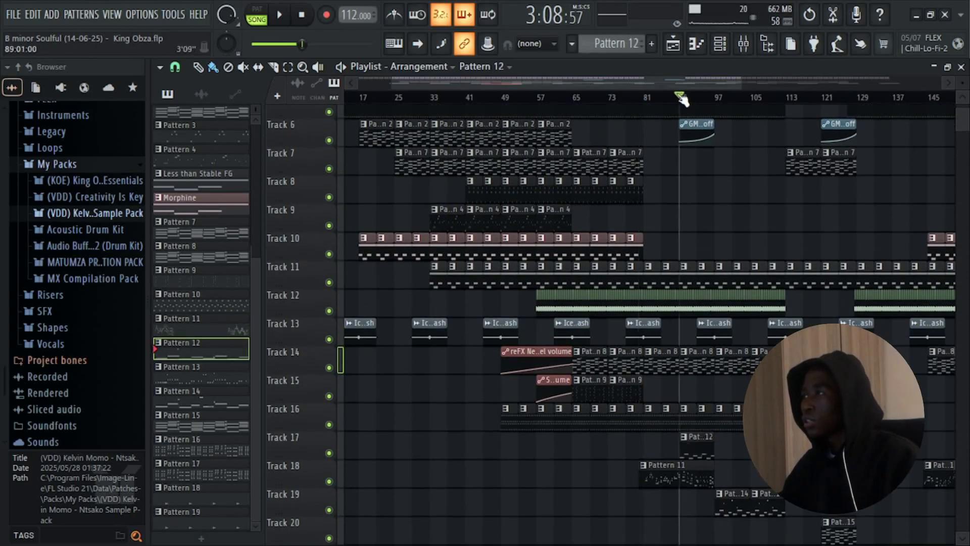
right_click(336, 452)
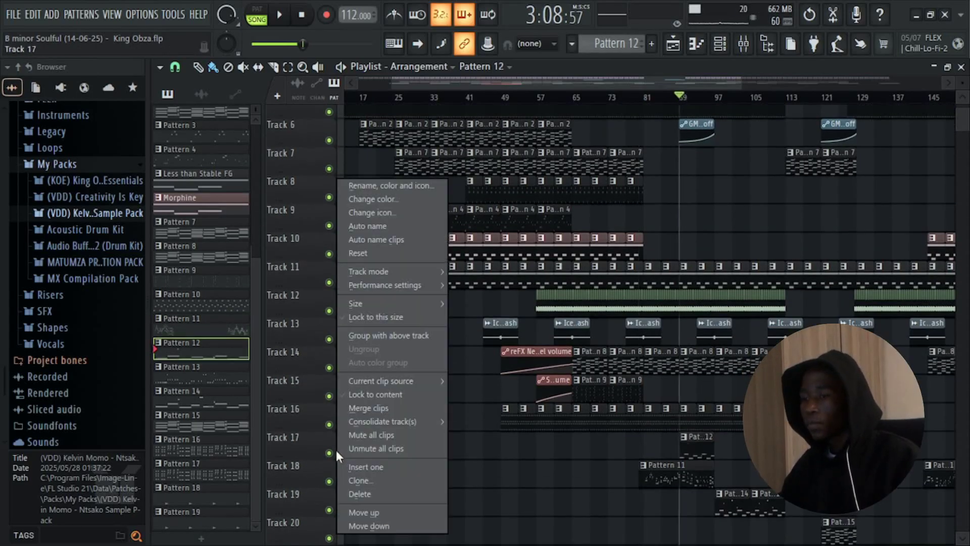
left_click(328, 451, "ctrl")
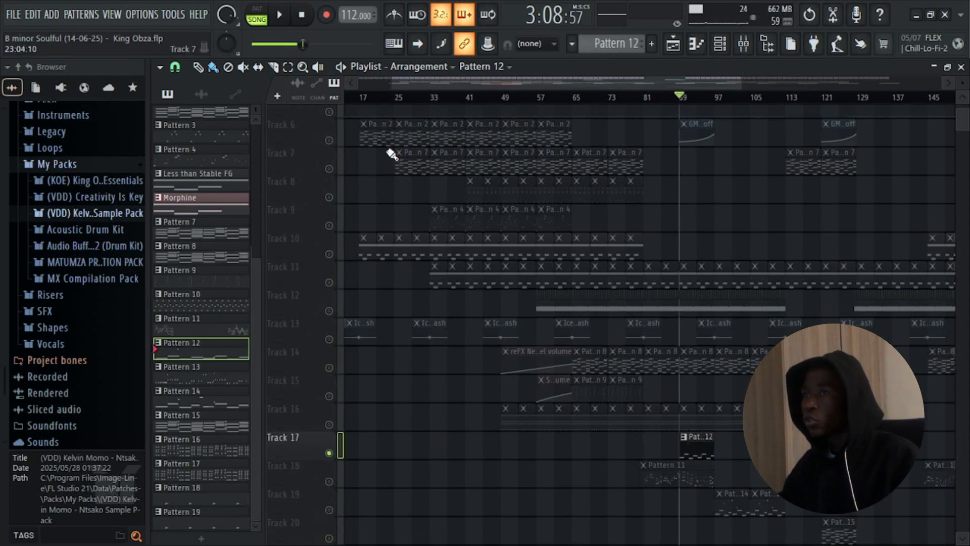
left_click(330, 140)
key("space")
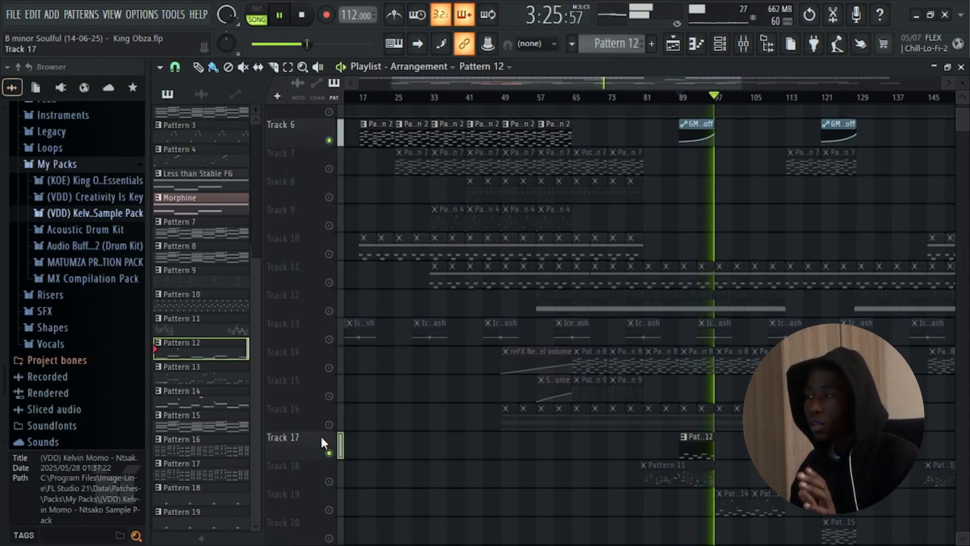
key("space")
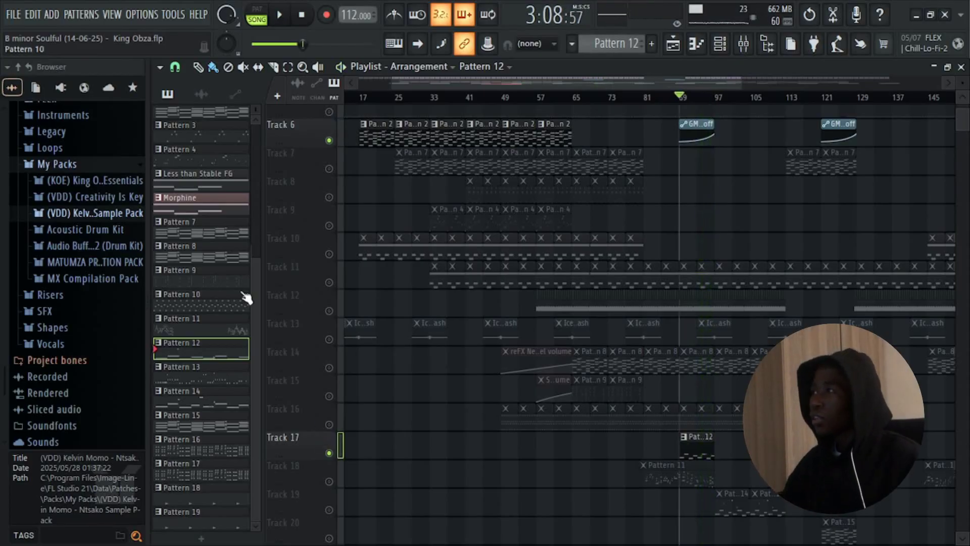
right_click(329, 452)
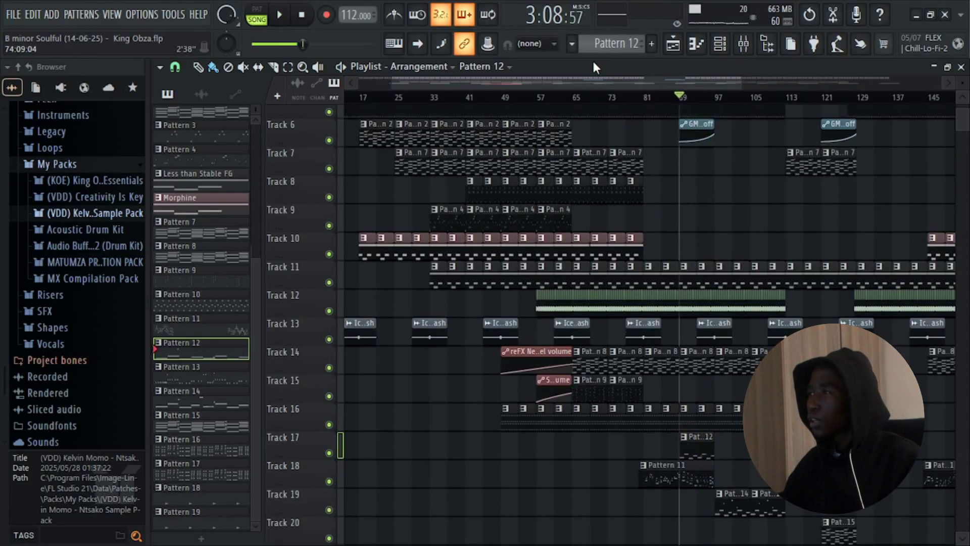
Step: Review the arrangement around the second filter cutoff automation and briefly play all tracks from bar 96
left_click_drag(647, 79, 733, 84)
scroll(663, 207, "up", 3)
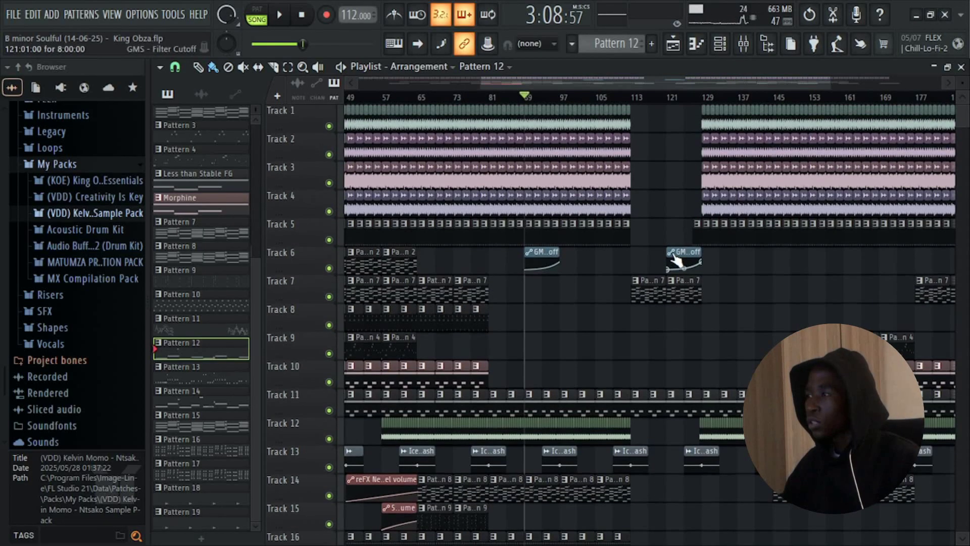
scroll(663, 207, "down", 3)
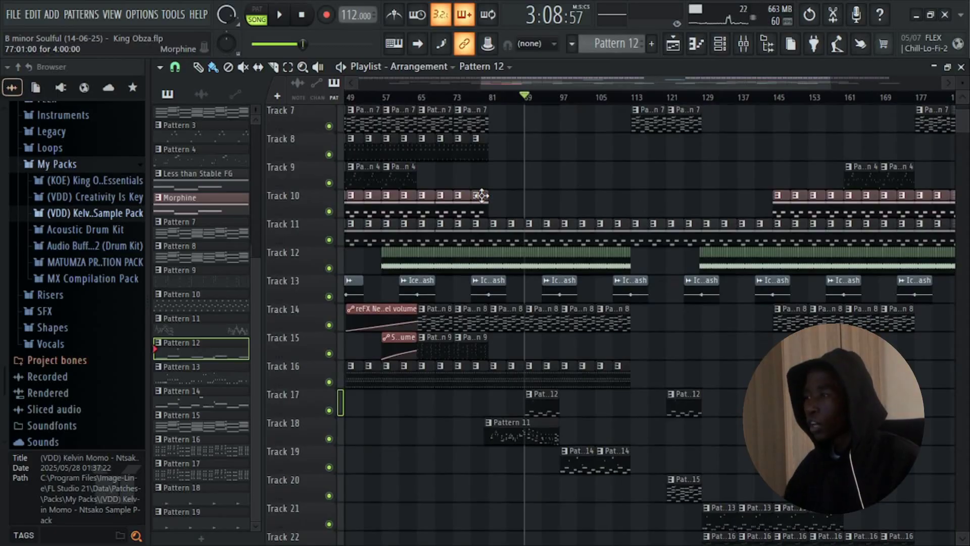
left_click(555, 99)
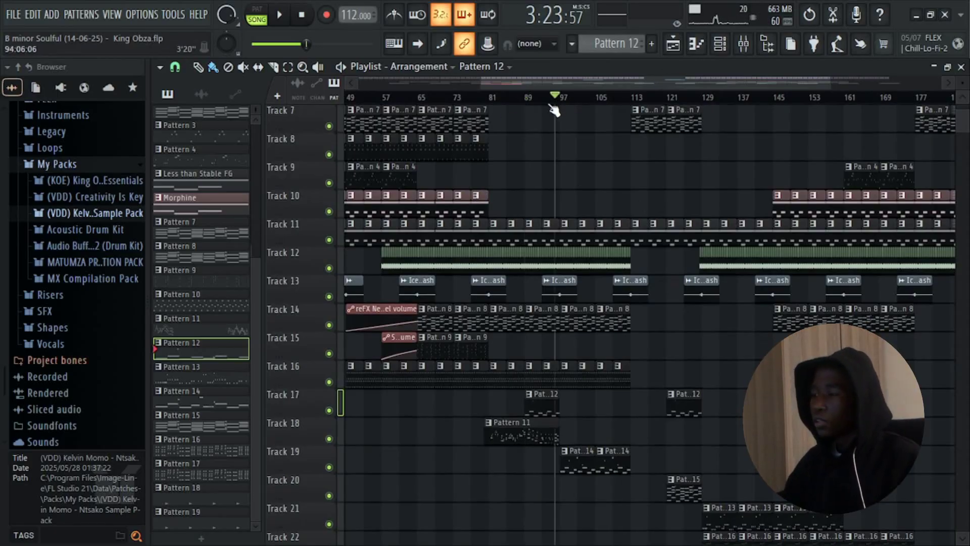
key("space")
key("space")
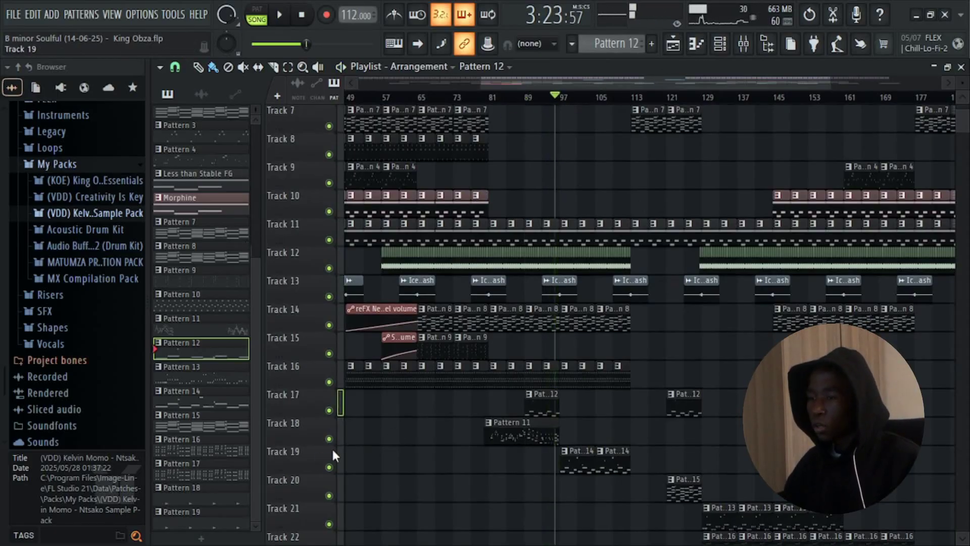
key("space")
key("space")
Step: Solo Track 19 and play its Pattern 14 clips from bar 97
right_click(329, 467)
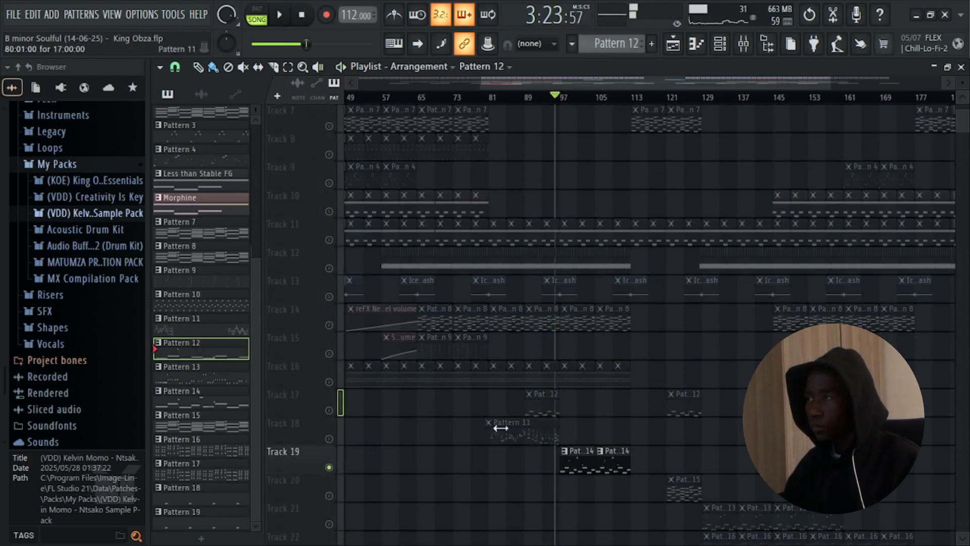
key("space")
key("space")
key("space")
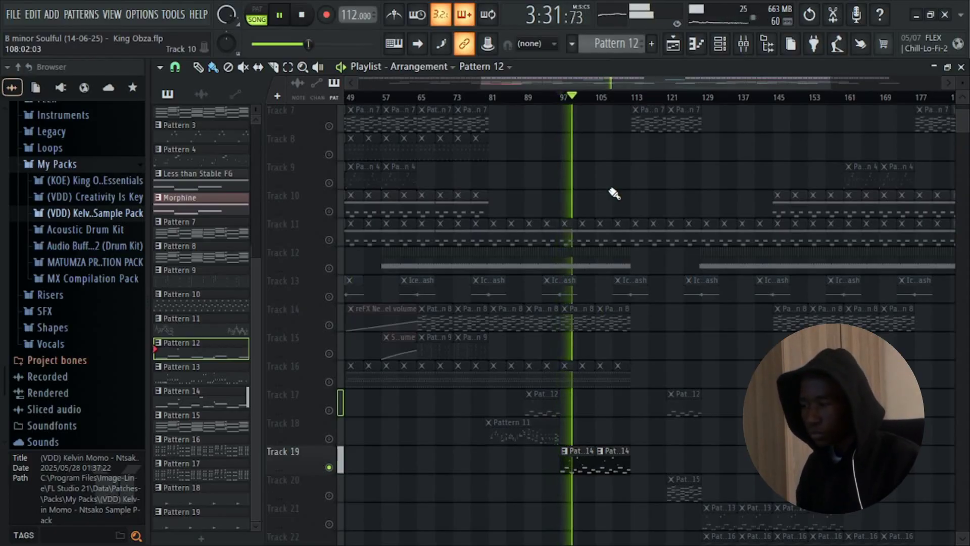
key("space")
key("space")
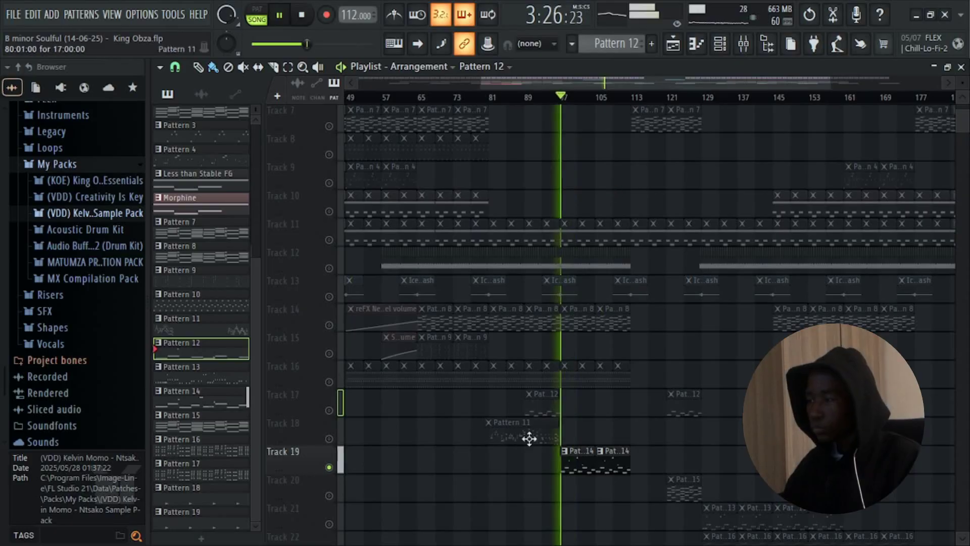
key("space")
Step: Open Pattern 14's Log Drum notes in the piano roll, play them from the first bar and return to the playlist
left_click(585, 463)
double_click(585, 463)
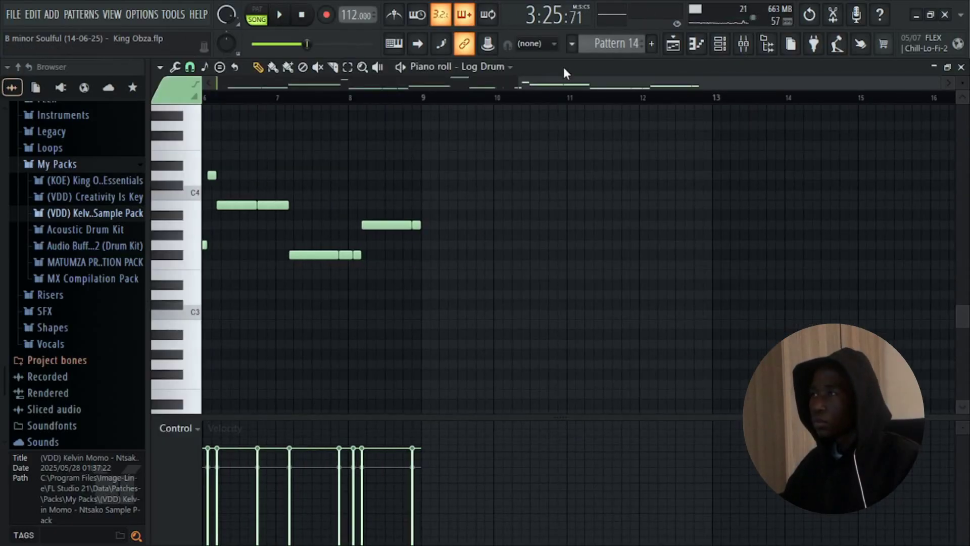
left_click_drag(565, 76, 353, 81)
key("space")
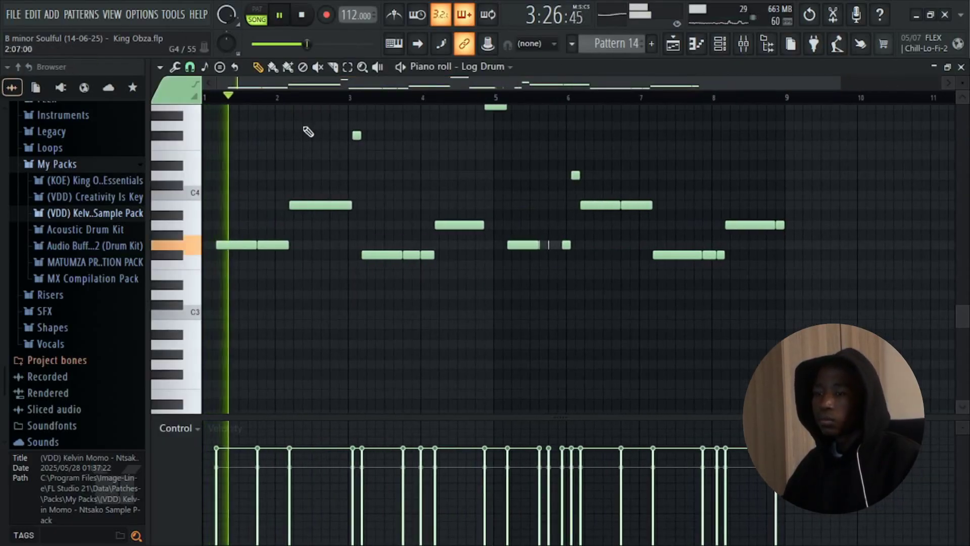
scroll(309, 132, "up", 2)
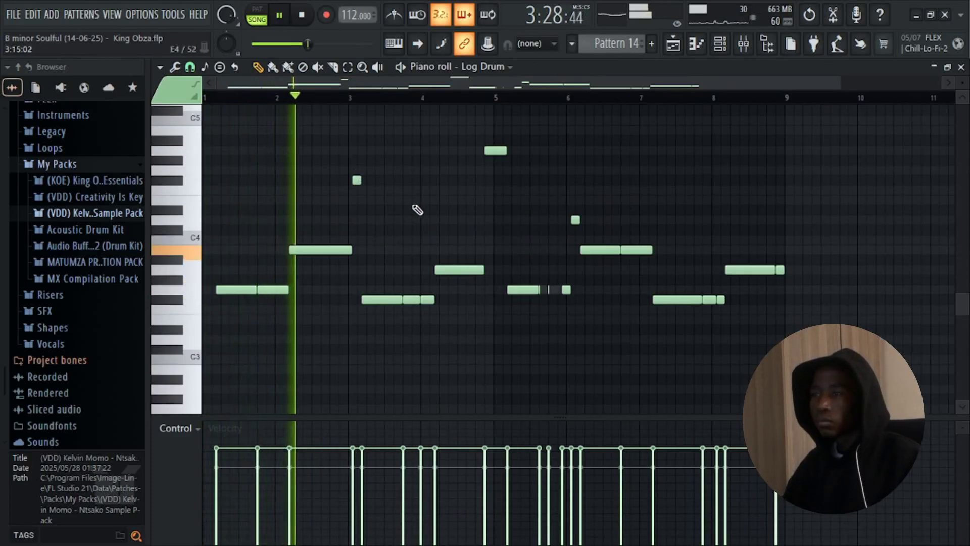
key("space")
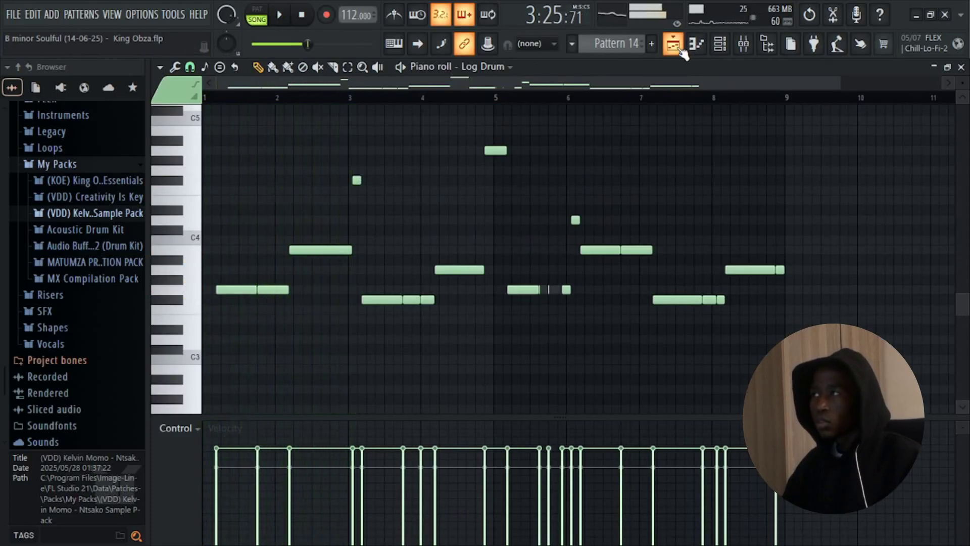
left_click(677, 48)
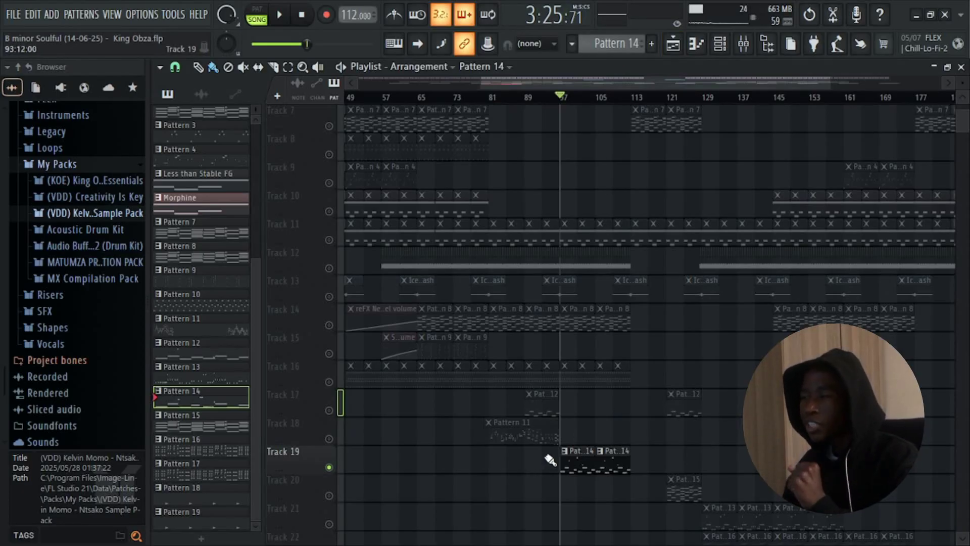
Step: Re-enable all the playlist tracks and reduce the track height to zoom level 0
left_click(329, 467, "ctrl")
scroll(557, 423, "up", 6)
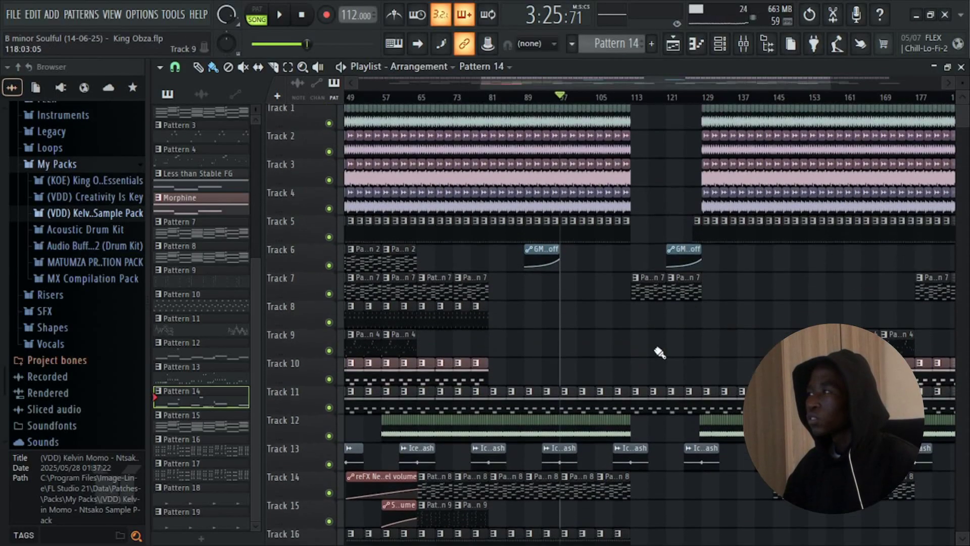
left_click_drag(963, 81, 962, 71)
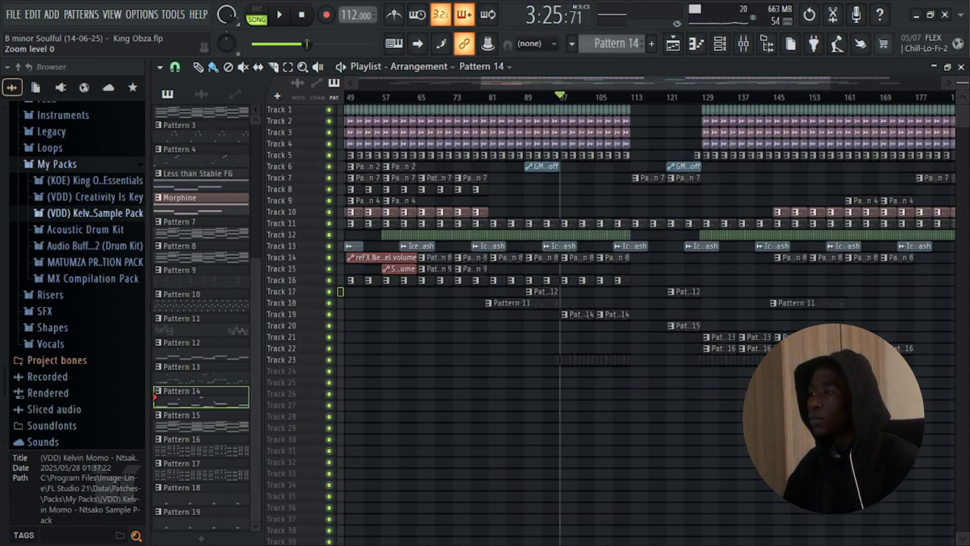
Step: Play Track 23 soloed from bar 97, bring all the other tracks back in and stop playback
left_click(329, 359, "ctrl")
key("space")
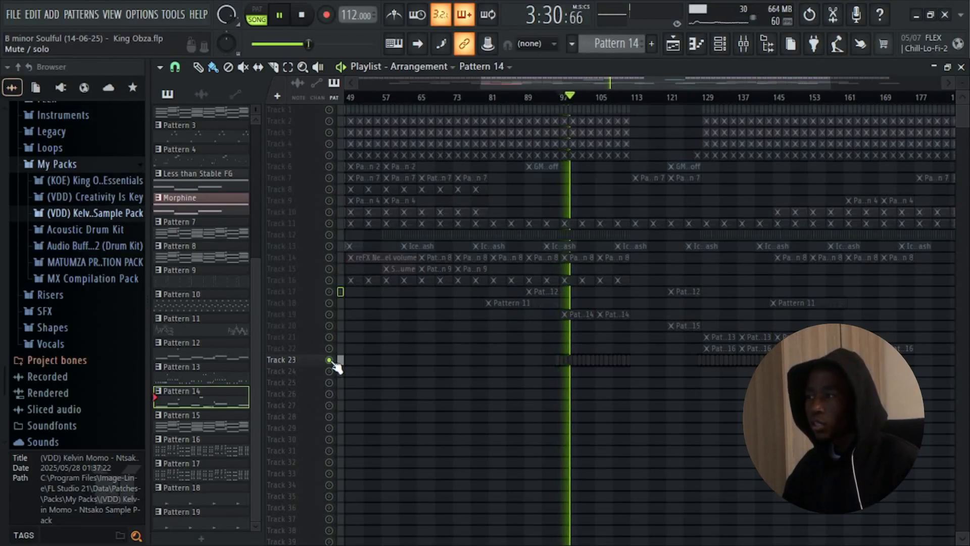
left_click(329, 360, "ctrl")
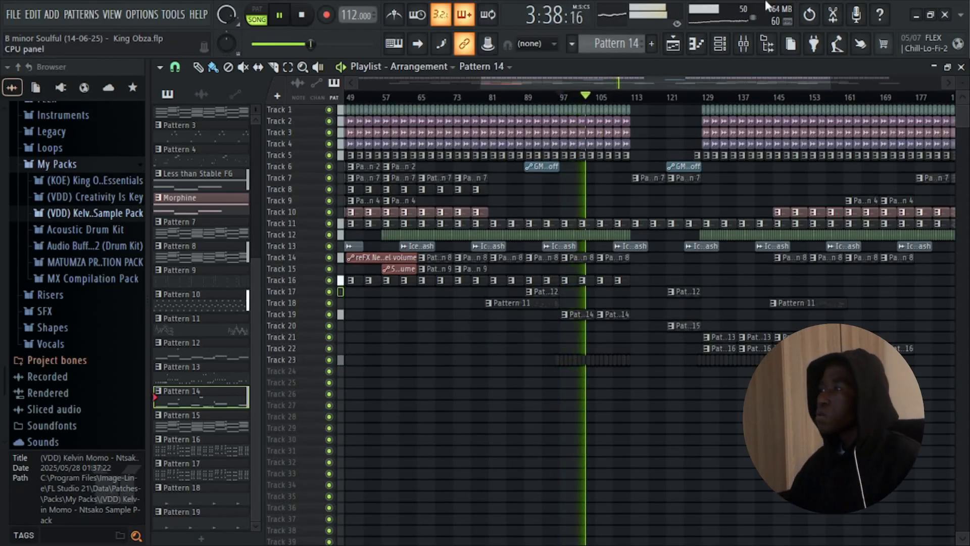
key("space")
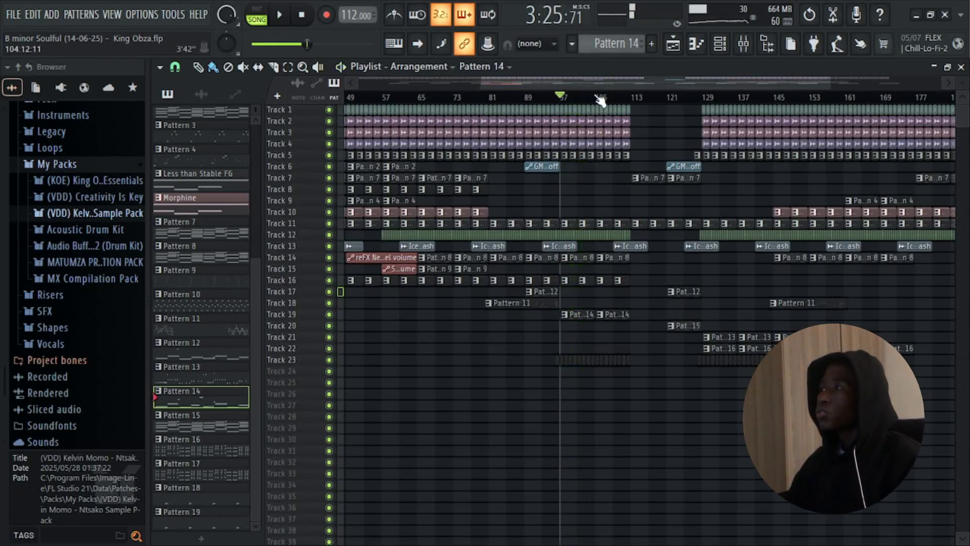
Step: Play the full arrangement from bar 113, where the drum tracks drop out, and enlarge the playlist track height
left_click(628, 97)
left_click(632, 97)
key("space")
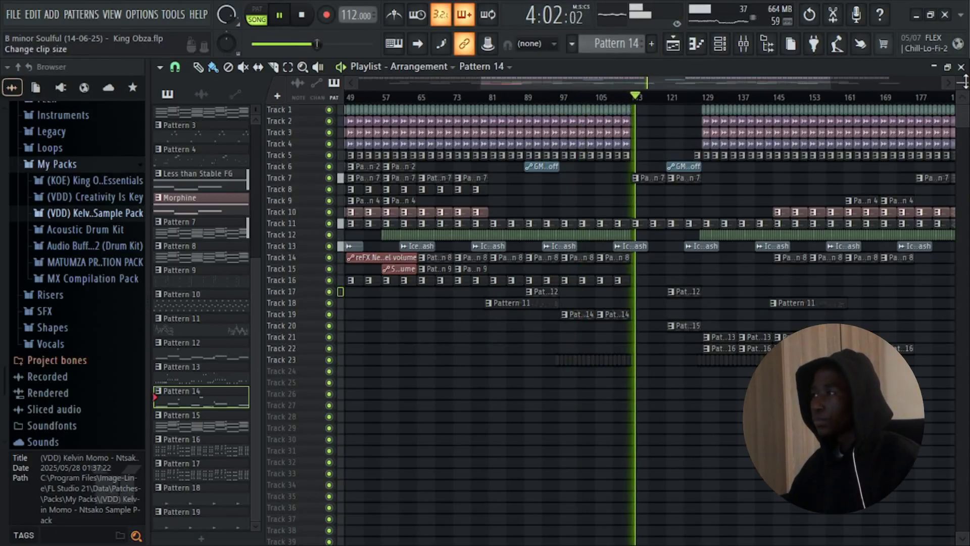
scroll(793, 275, "up", 3)
scroll(882, 220, "down", 2)
scroll(881, 220, "up", 2)
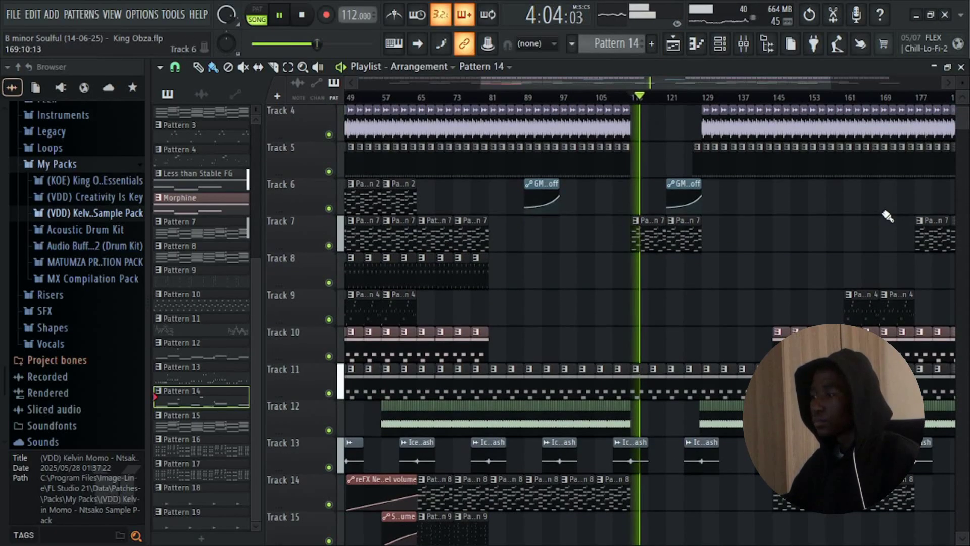
Step: Look over Tracks 12 to 23 of the playlist while the breakdown plays, and stop playback
scroll(882, 220, "down", 2)
scroll(882, 220, "down", 4)
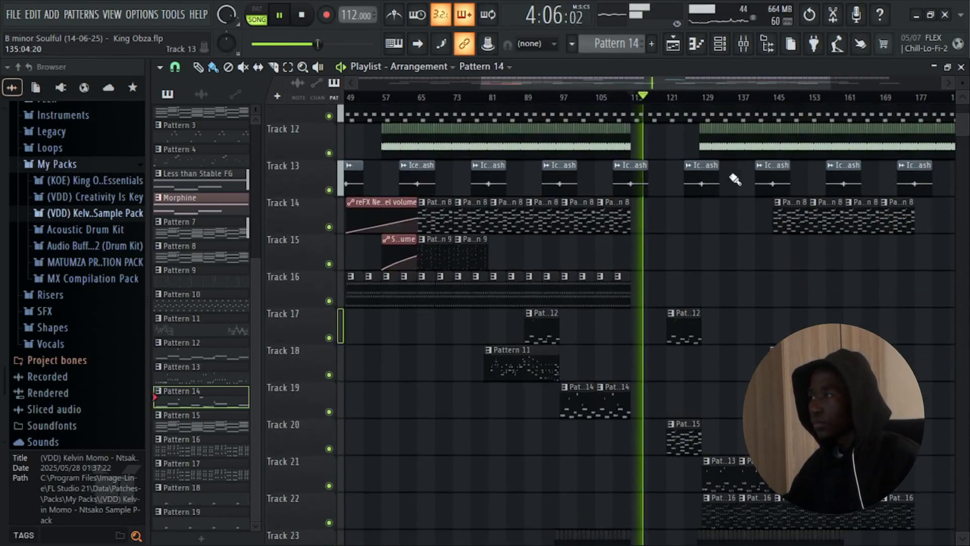
key("space")
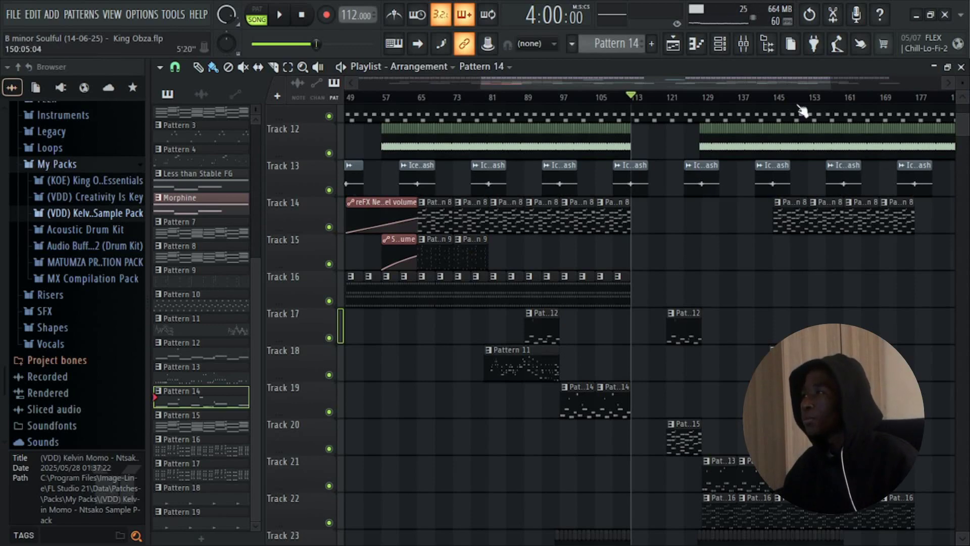
Step: Play the arrangement from bar 120, where Pattern 12 and Pattern 15 come in on Tracks 17 and 20, and stop playback
left_click(693, 106)
scroll(726, 266, "down", 3)
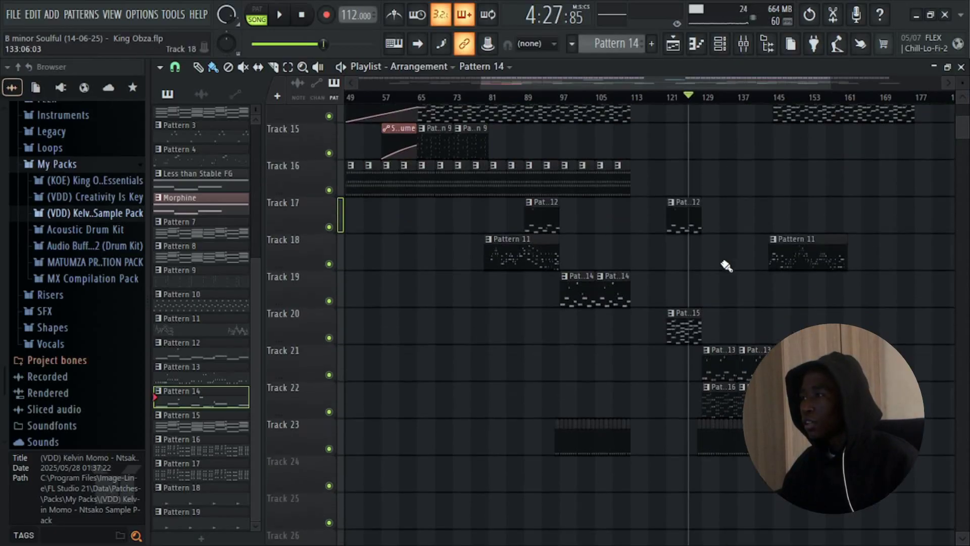
mouse_move(688, 103)
left_mouse_down()
mouse_move(658, 103)
mouse_move(668, 107)
left_mouse_up()
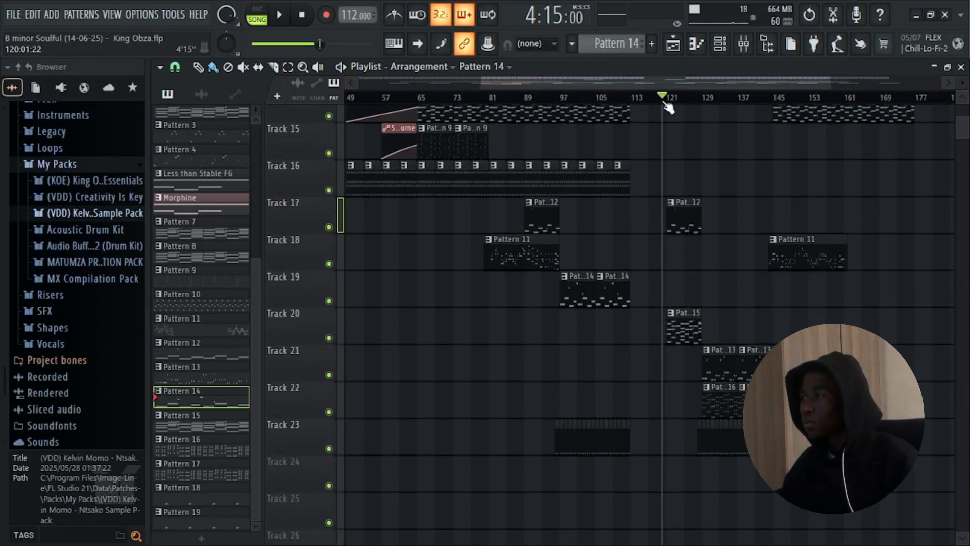
key("space")
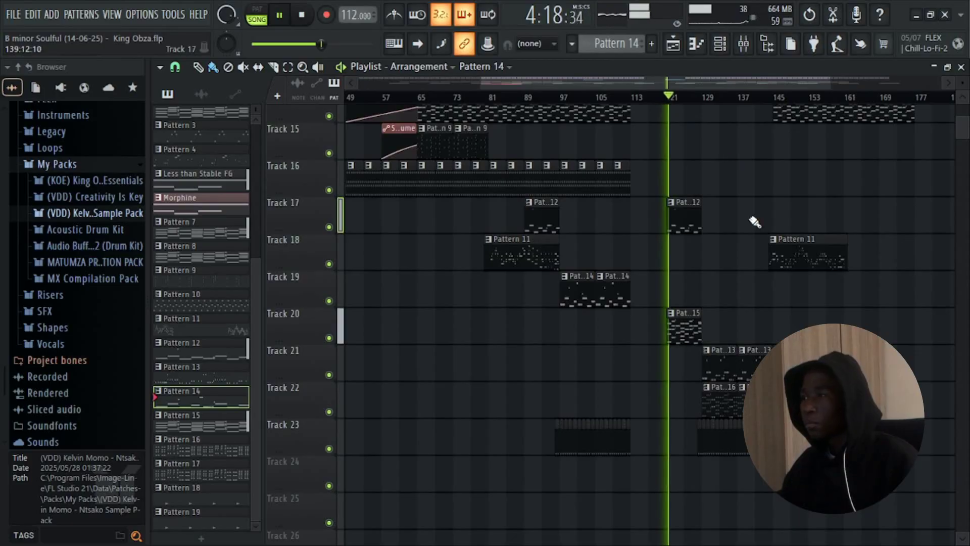
scroll(751, 197, "up", 2)
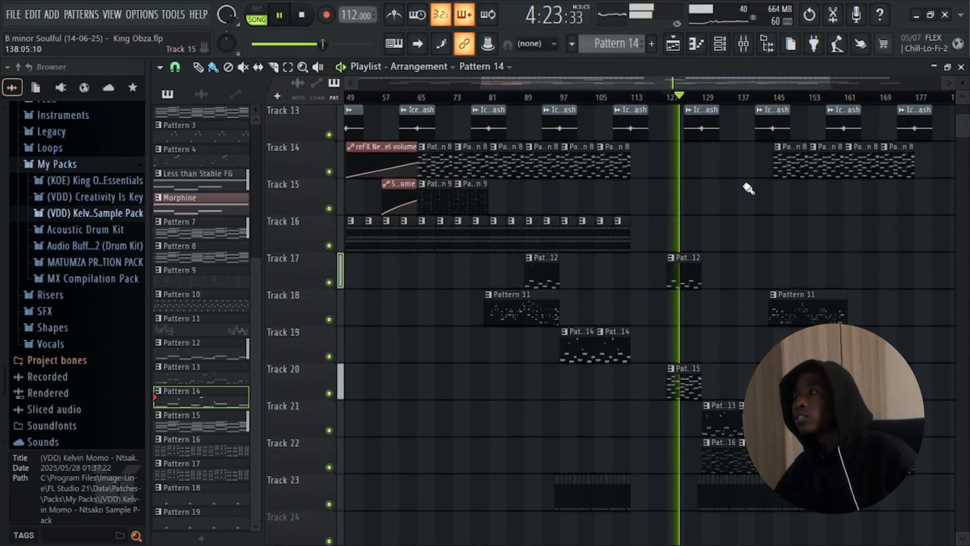
key("space")
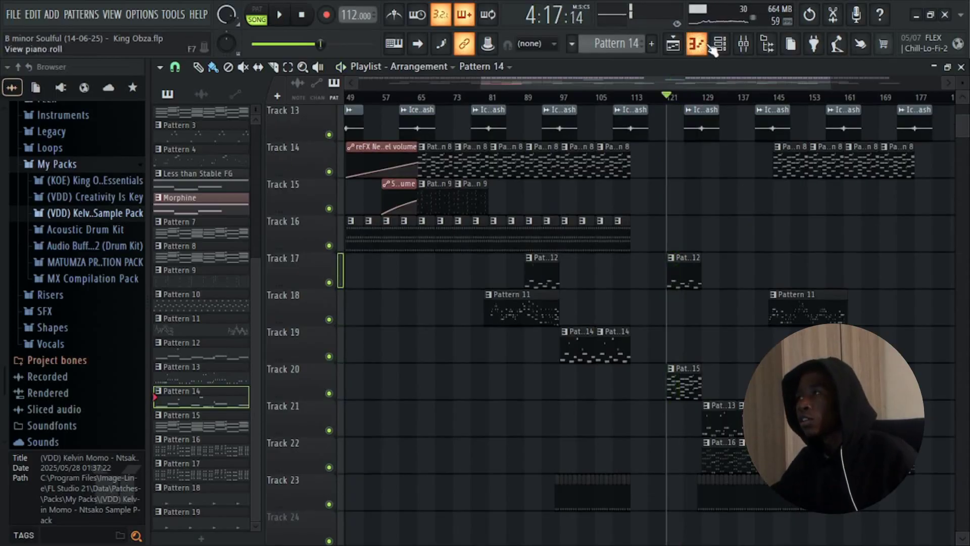
Step: Look through the instrument channels in the channel rack down to the automation channels and return to the playlist
left_click(744, 44)
scroll(298, 404, "down", 4)
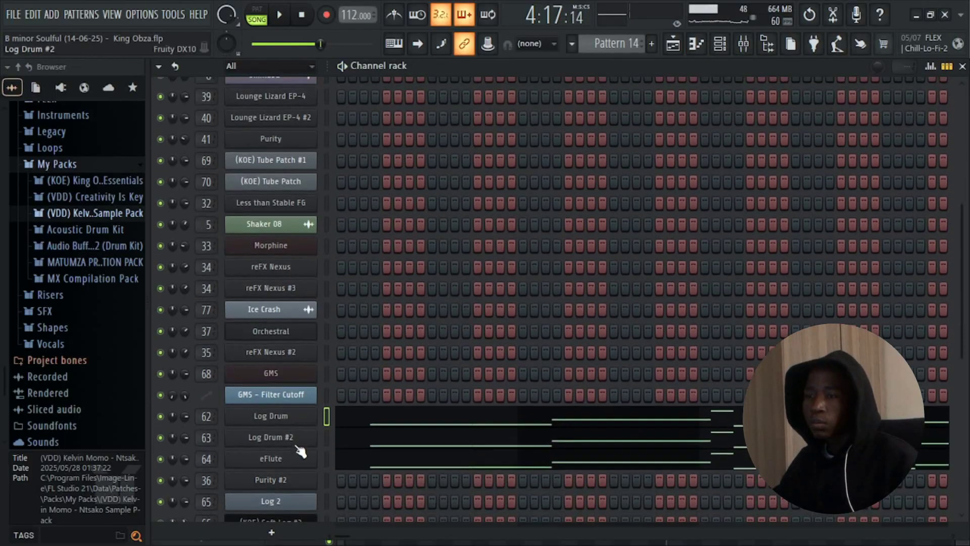
scroll(302, 280, "down", 4)
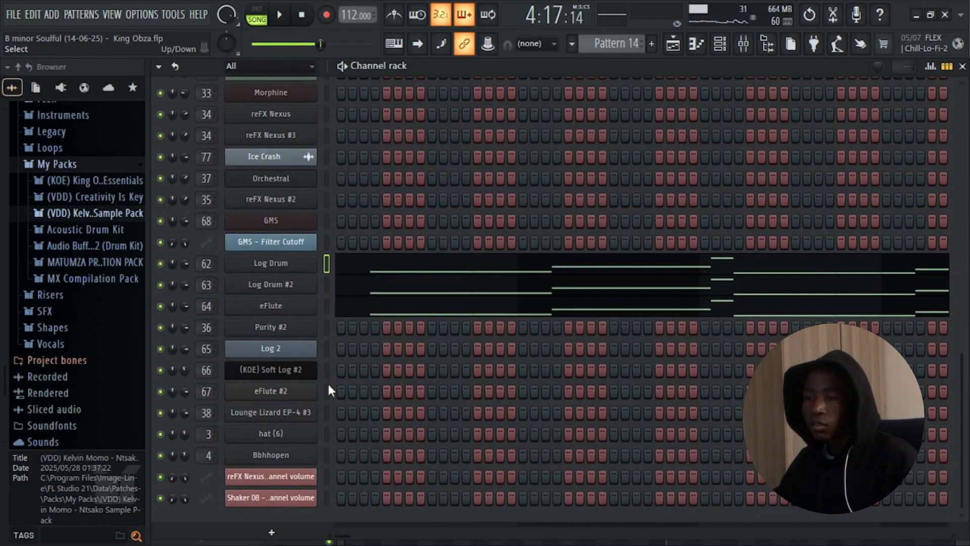
scroll(319, 277, "up", 6)
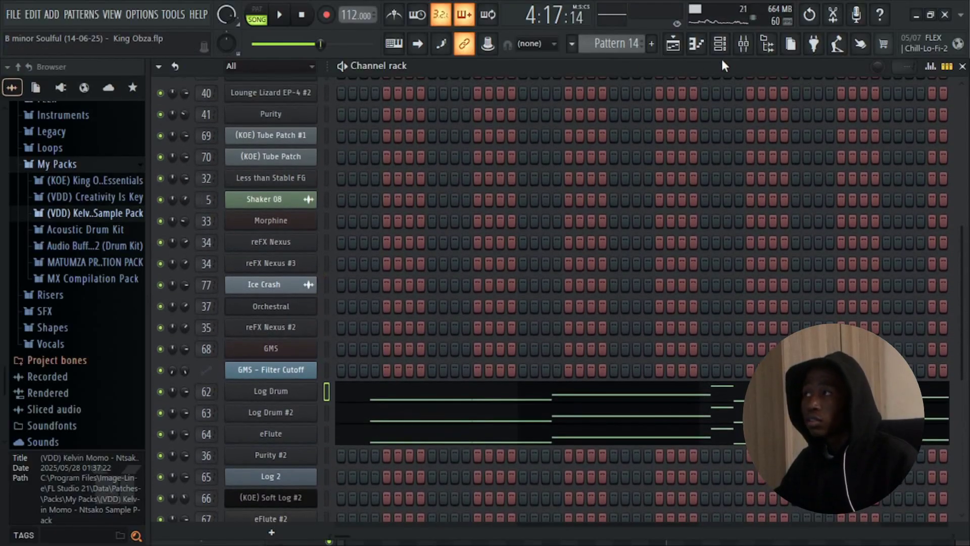
left_click(674, 46)
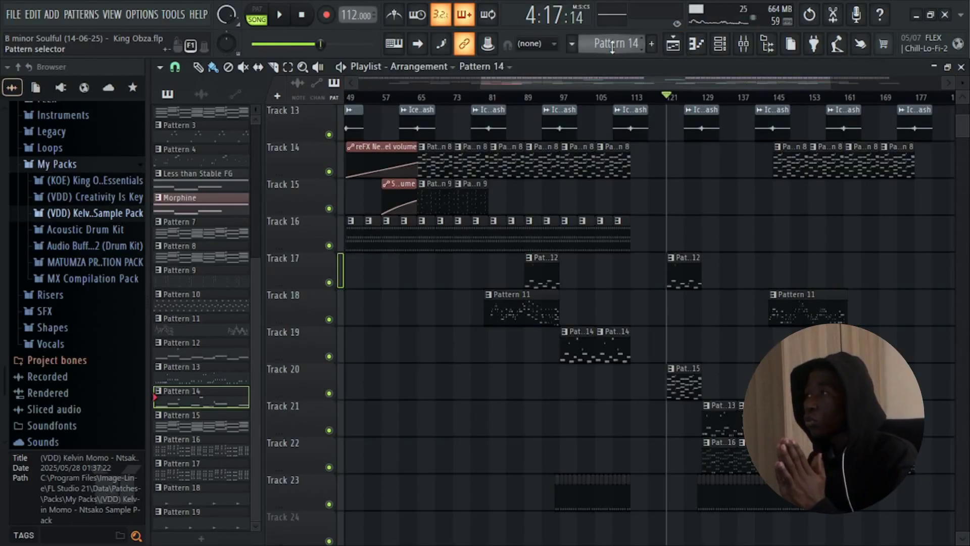
Step: Resume playing the breakdown, jump ahead to bar 126 and stop playback
key("space")
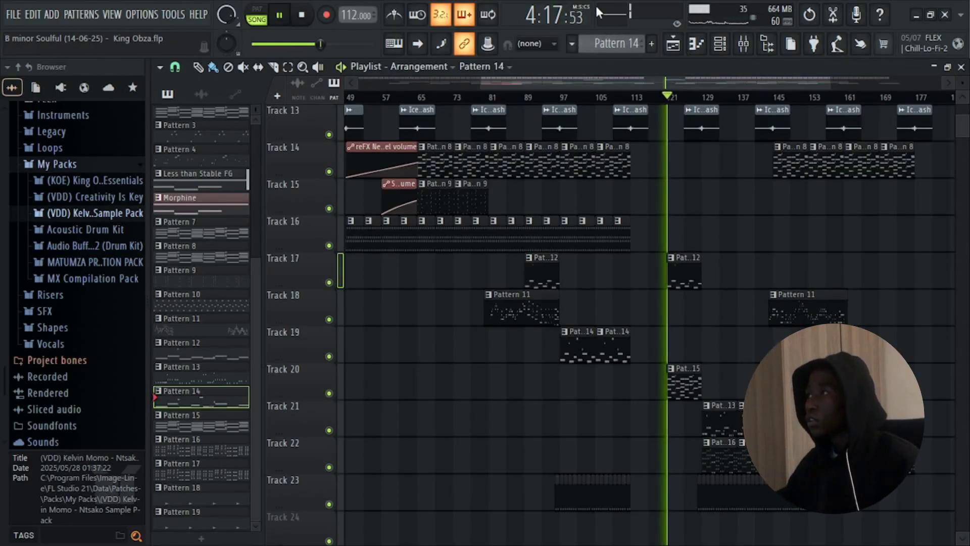
left_click(688, 97)
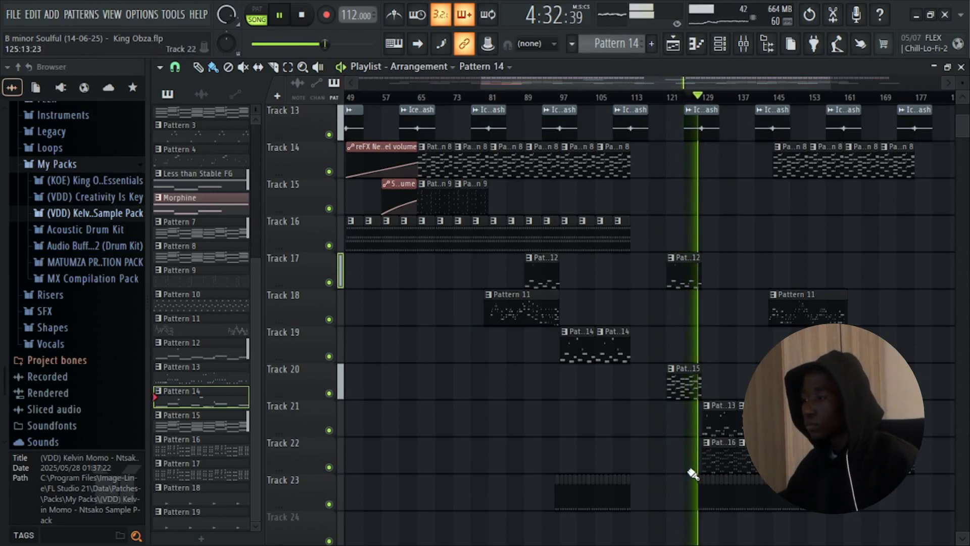
key("space")
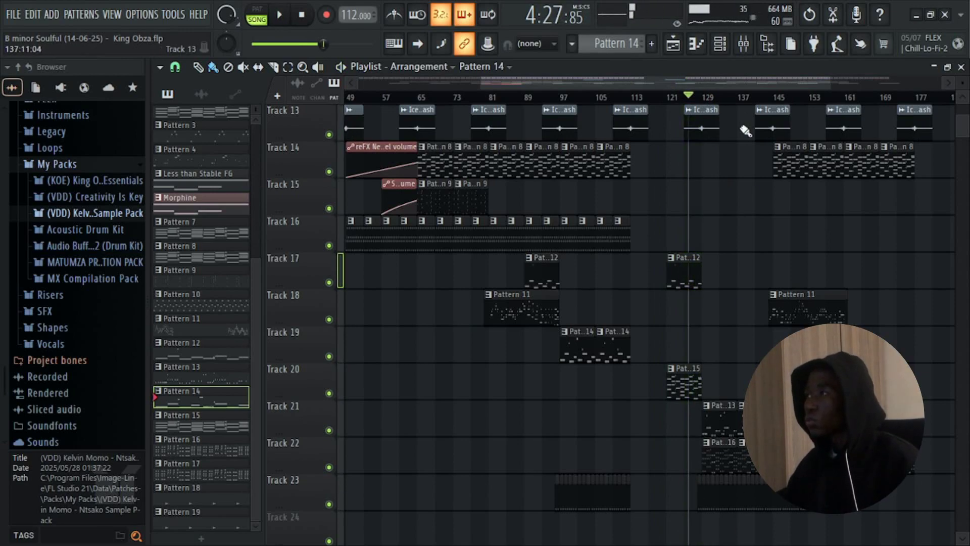
left_click(707, 97)
left_click_drag(693, 97, 701, 106)
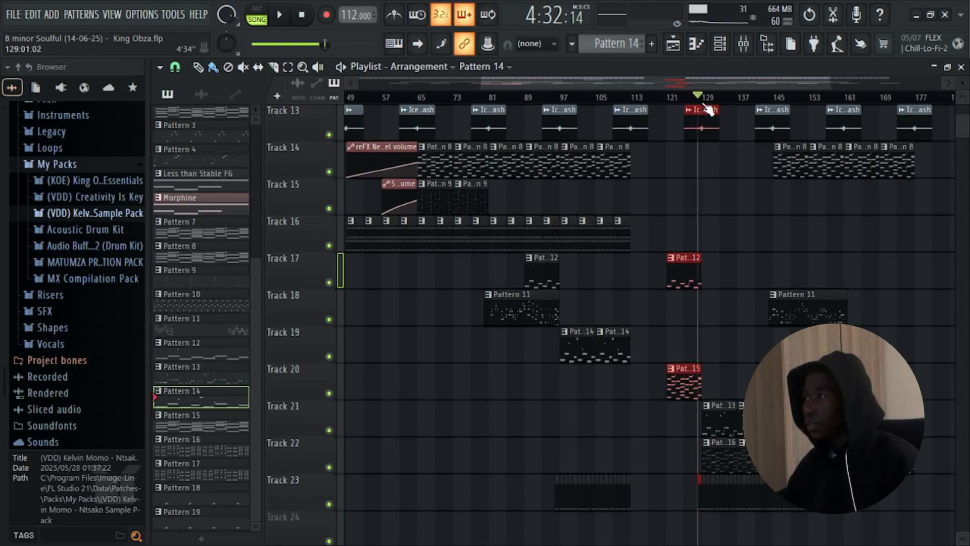
left_click(743, 212)
right_click(757, 200)
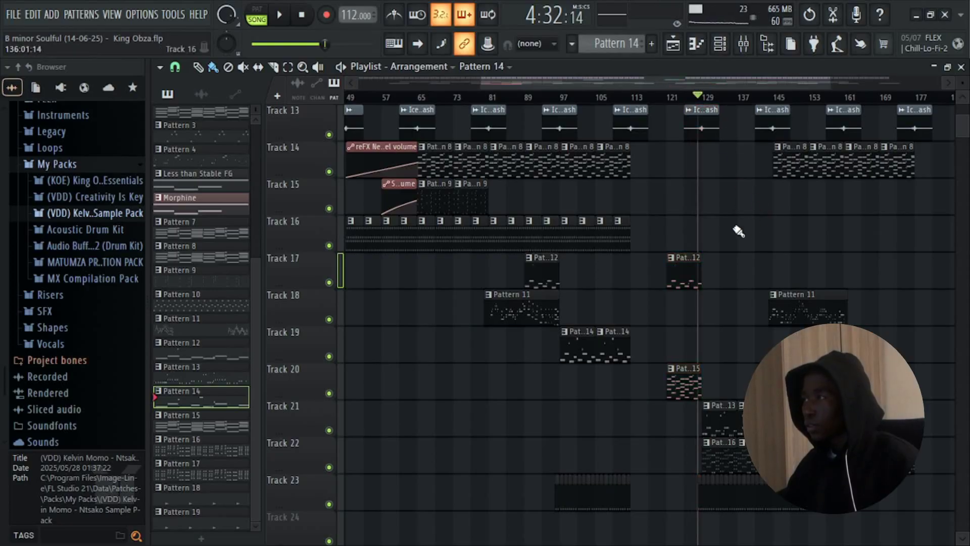
Step: Play the end of the breakdown from bar 125, stop playback and reduce the playlist track height to its smallest size
left_click(685, 97)
key("space")
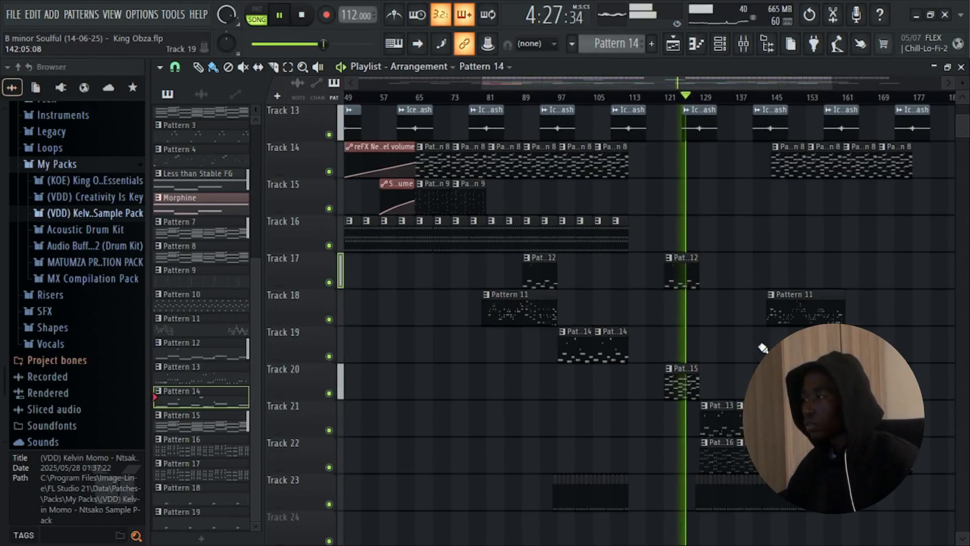
scroll(920, 337, "down", 2)
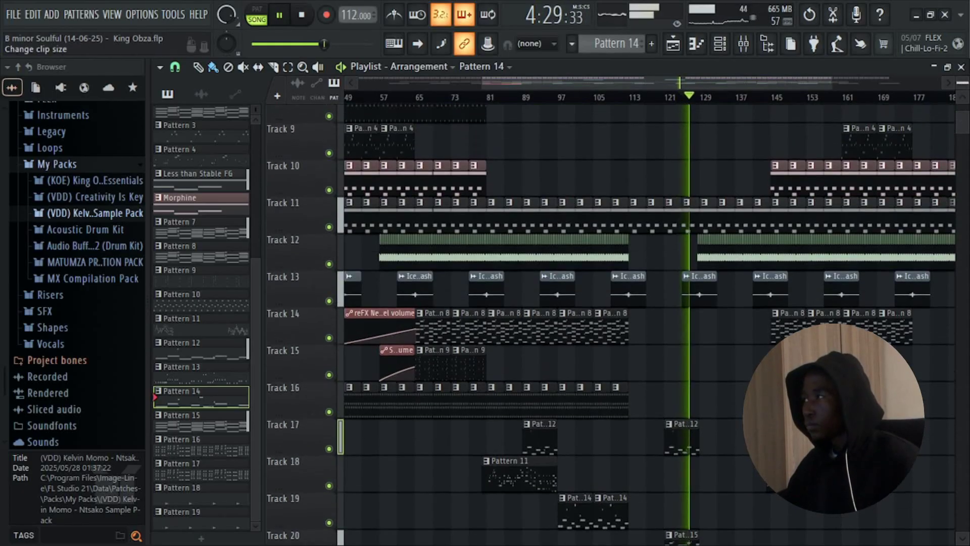
scroll(963, 83, "down", 1)
scroll(963, 86, "down", 2)
key("space")
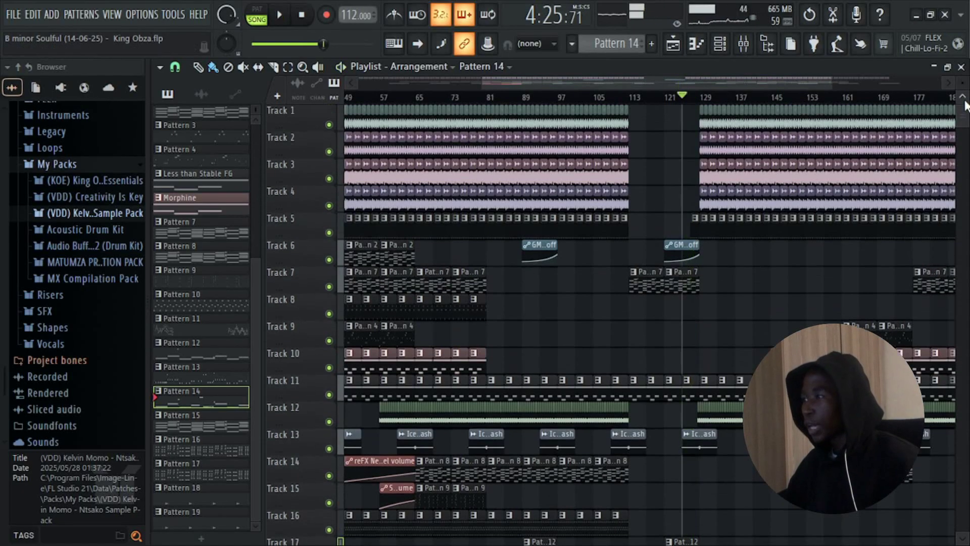
scroll(963, 86, "down", 3)
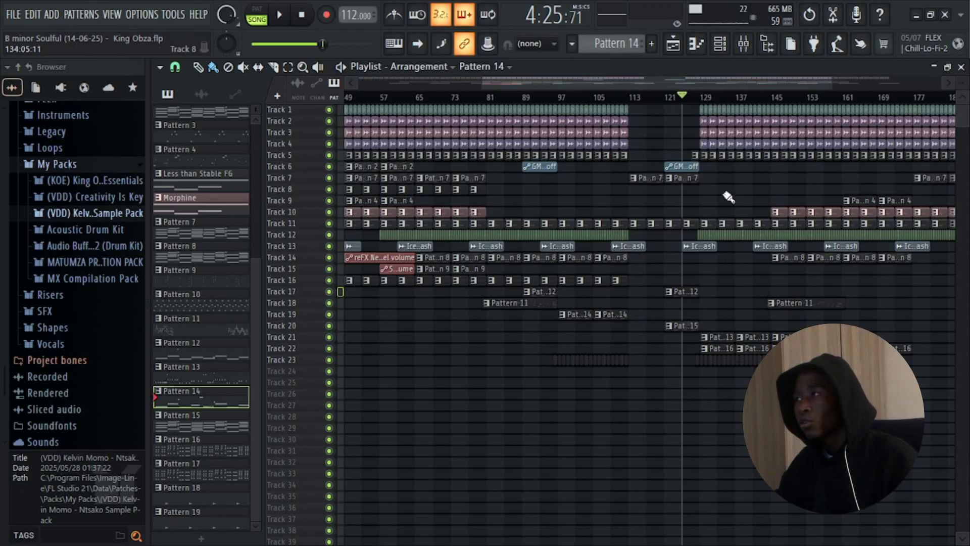
Step: Play from bar 126 through the drums' return, enlarging the playlist tracks to examine Tracks 21 to 23, and stop playback
left_click(705, 97)
left_click(688, 97)
key("space")
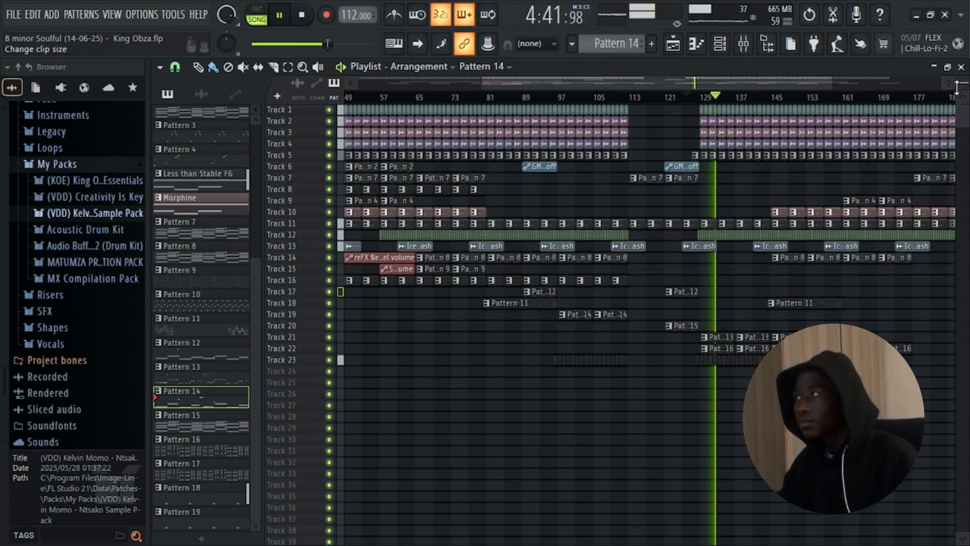
scroll(904, 233, "up", 2)
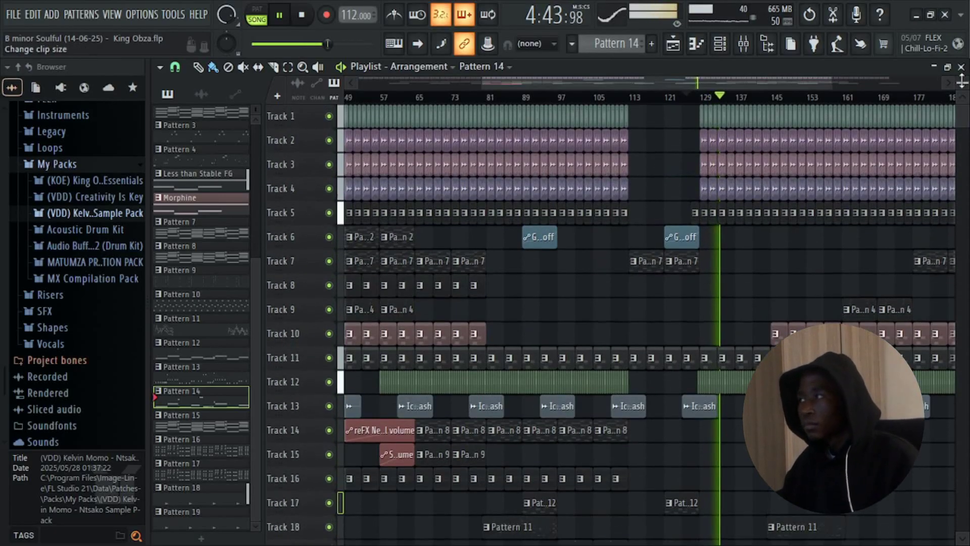
scroll(761, 334, "up", 1)
scroll(761, 335, "down", 2)
scroll(762, 335, "down", 5)
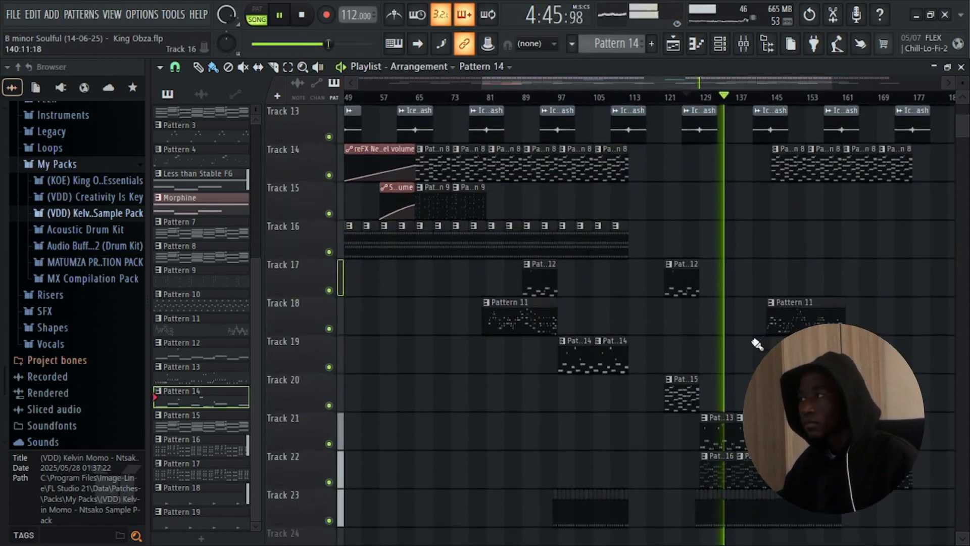
key("space")
scroll(758, 334, "up", 2)
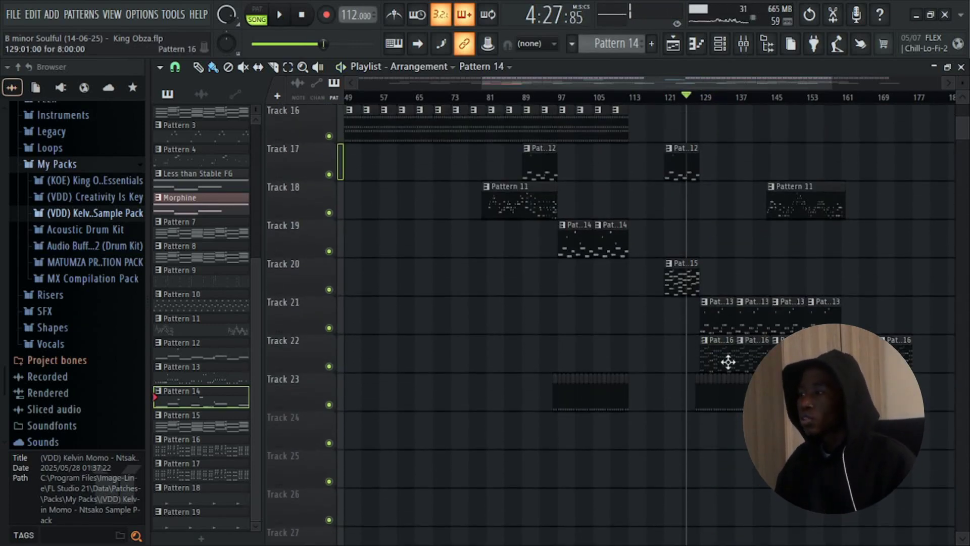
Step: Open Pattern 13's (KOE) Tube Patch notes in the piano roll, play them in pattern mode and return to the playlist
double_click(727, 312)
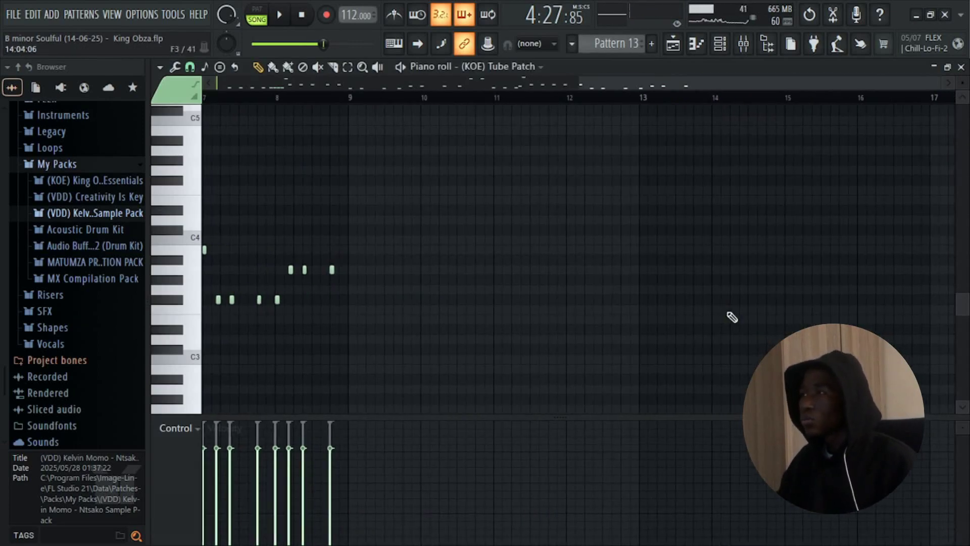
left_click_drag(623, 89, 161, 30)
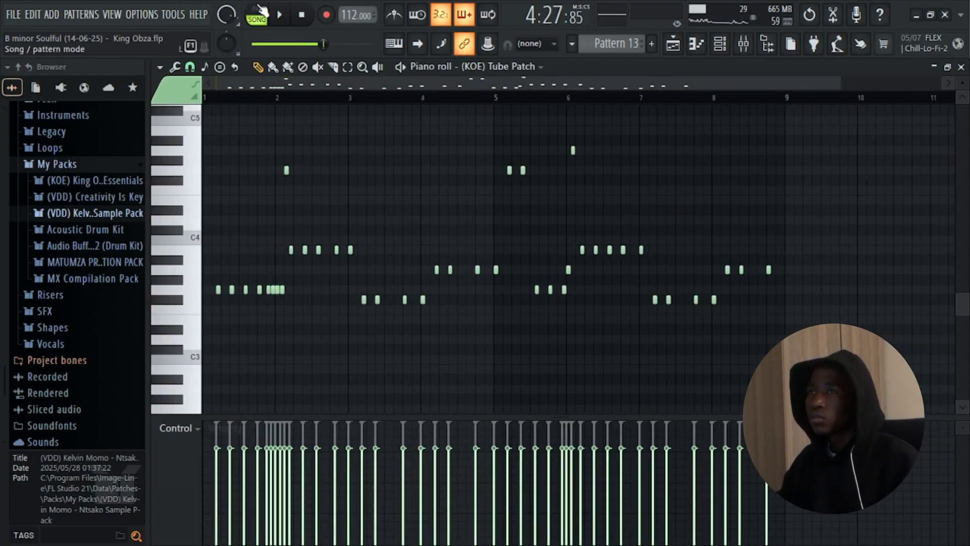
left_click(261, 11)
key("space")
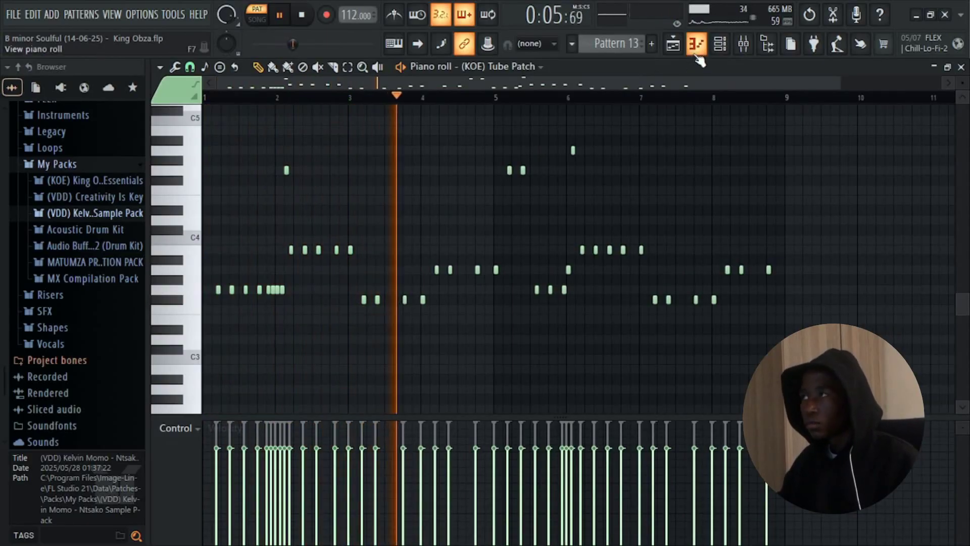
left_click(673, 44)
key("space")
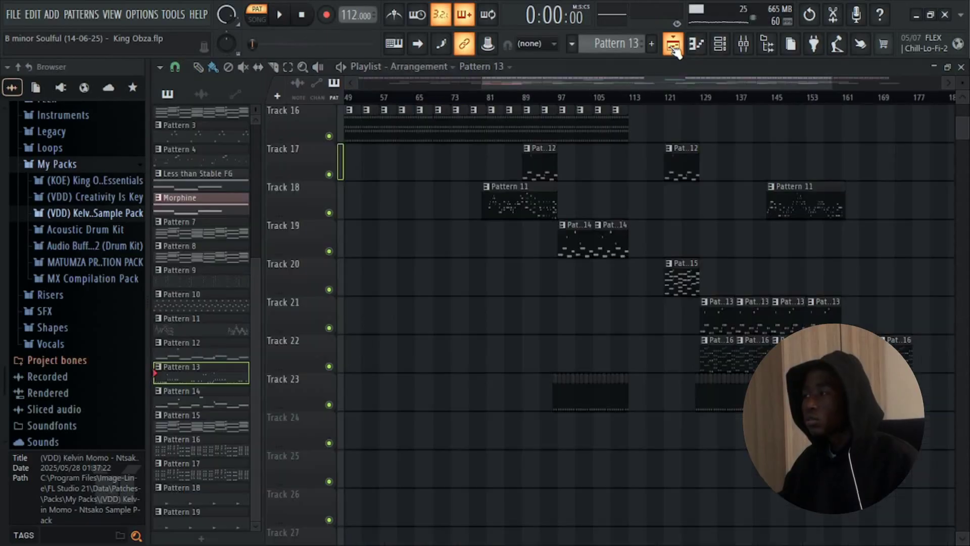
Step: Open Pattern 16's Lounge Lizard EP-4 #3 chords in the piano roll, play them twice from the first bar and return to the playlist
double_click(715, 337)
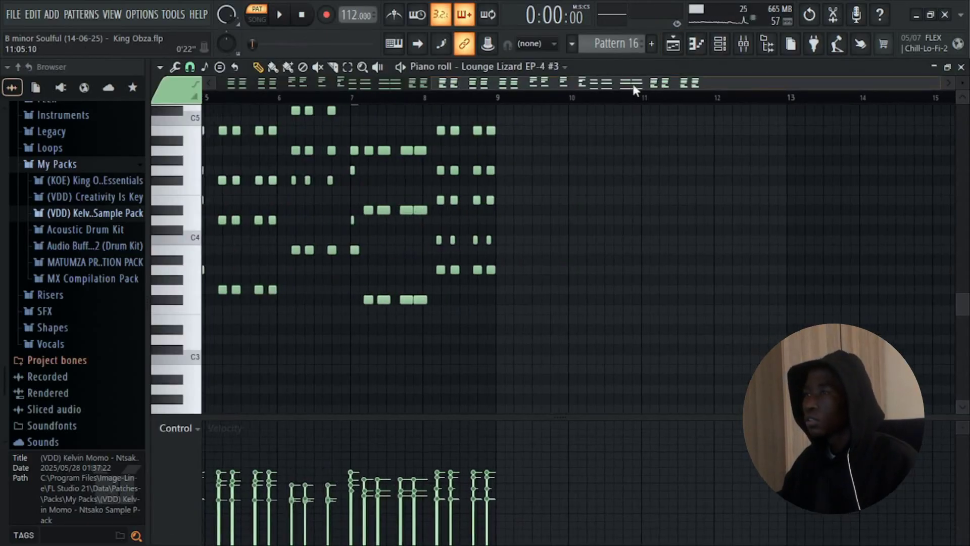
scroll(337, 183, "up", 3)
key("space")
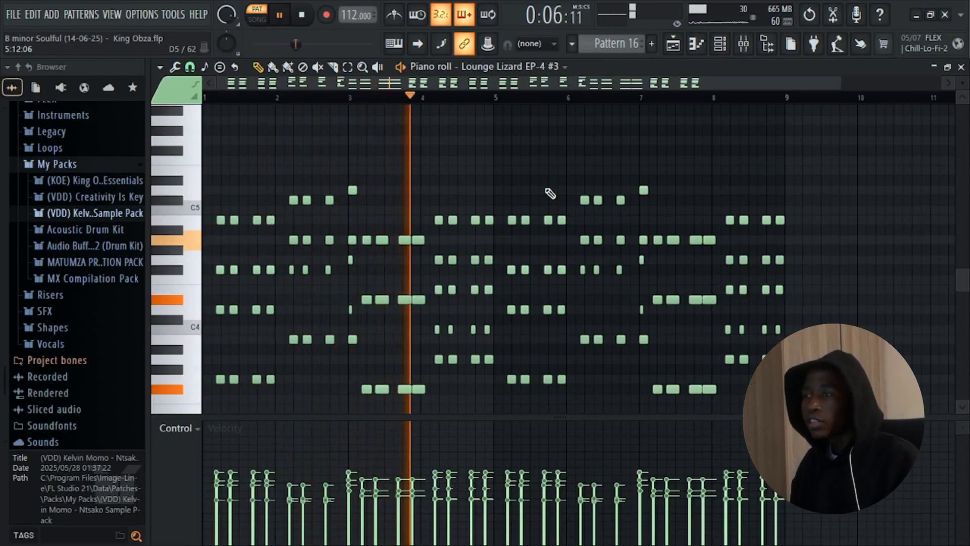
key("space")
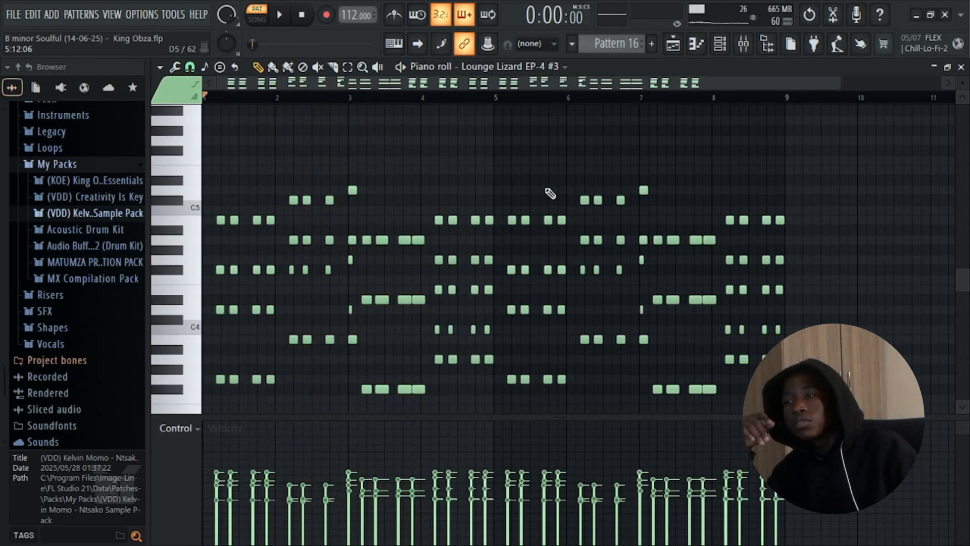
key("space")
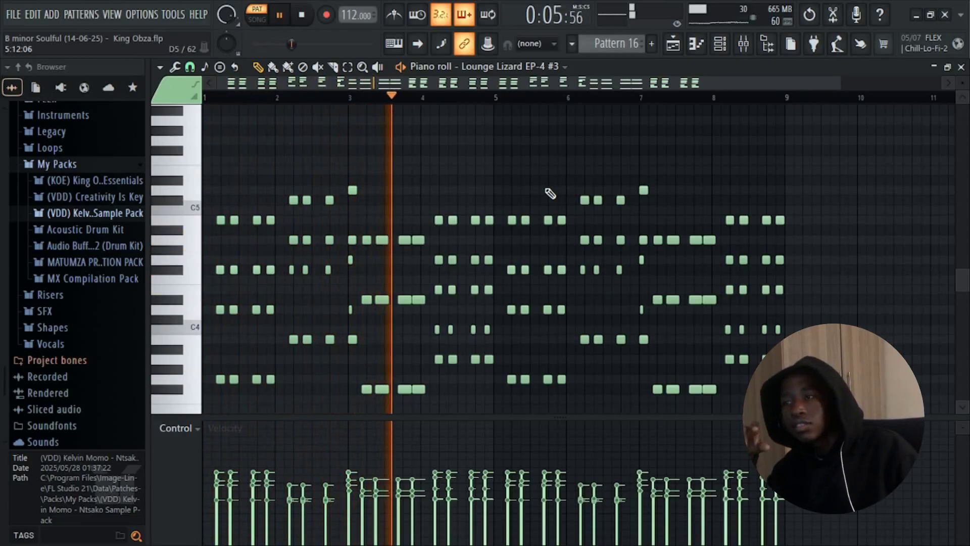
key("space")
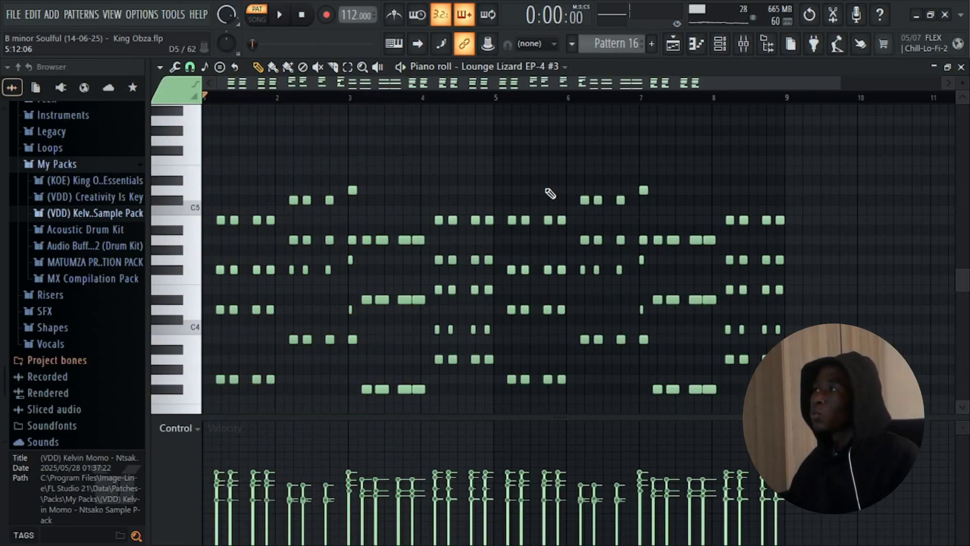
left_click(675, 47)
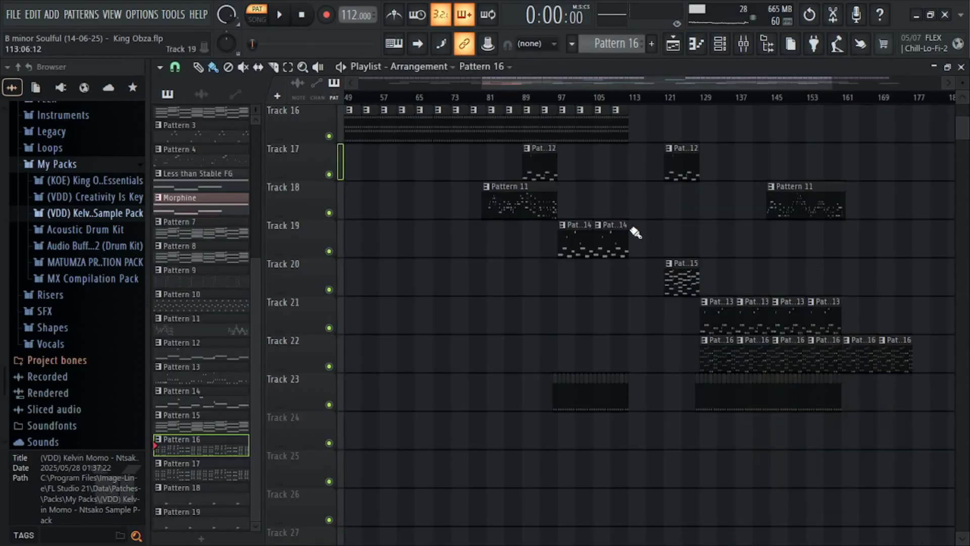
Step: Collapse the browser to widen the playlist during song playback, and enlarge the track height to zoom level 12
scroll(693, 234, "up", 4)
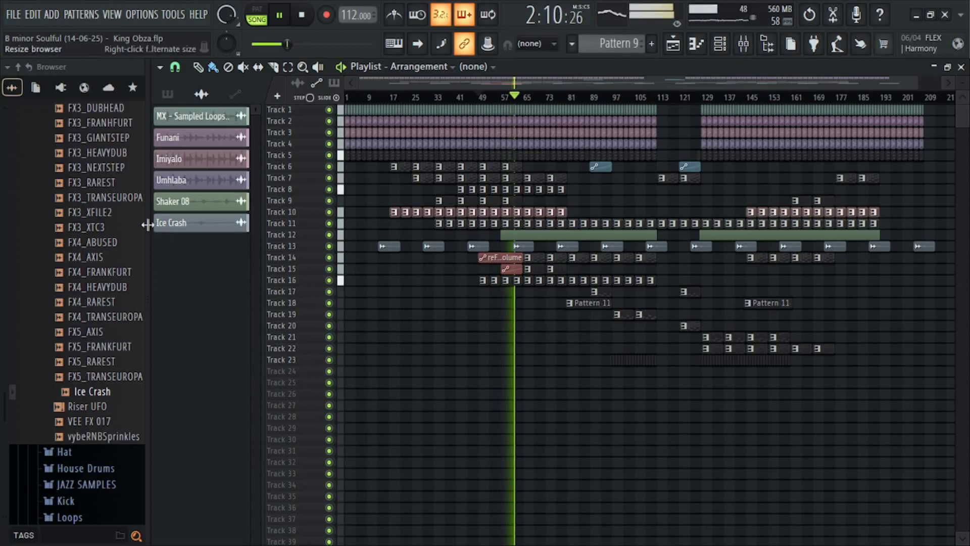
left_click_drag(147, 224, 29, 224)
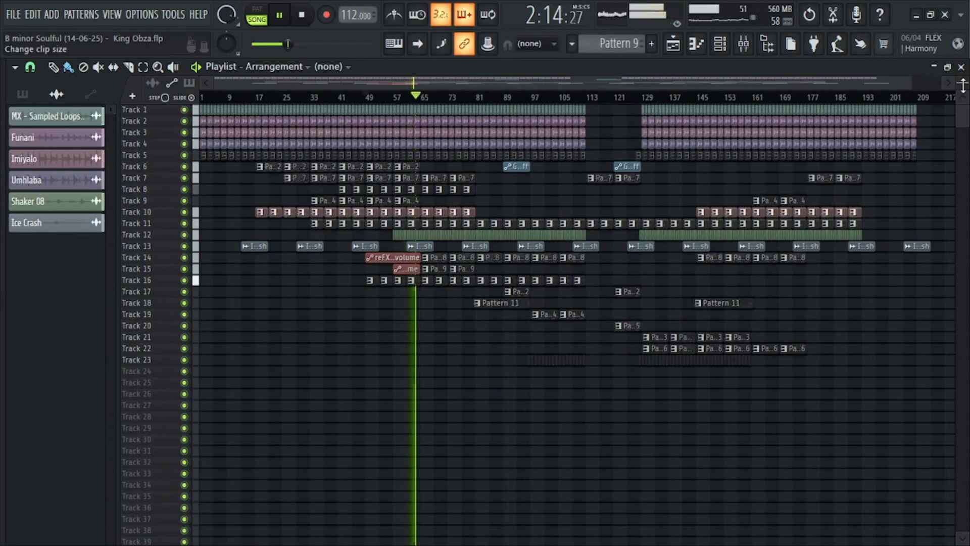
scroll(963, 86, "up", 4)
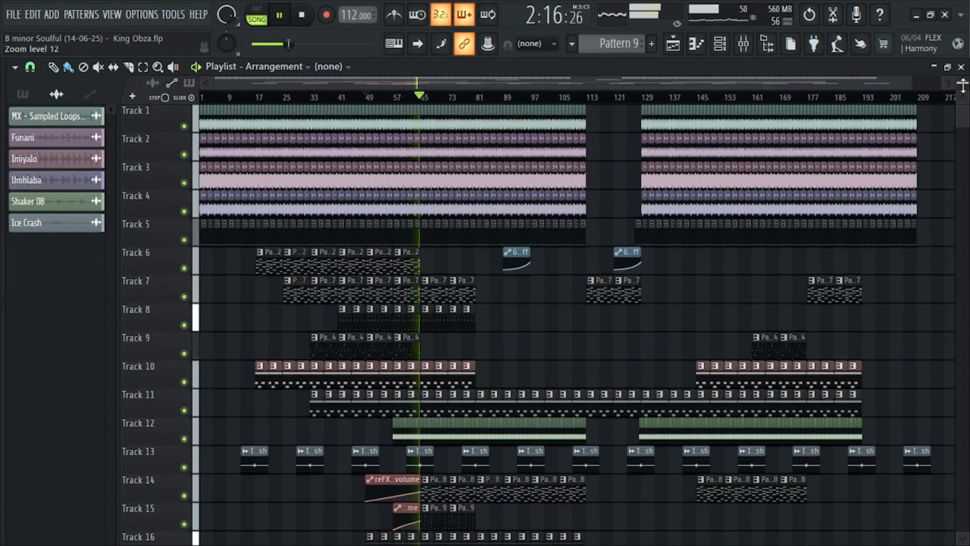
scroll(890, 251, "down", 4)
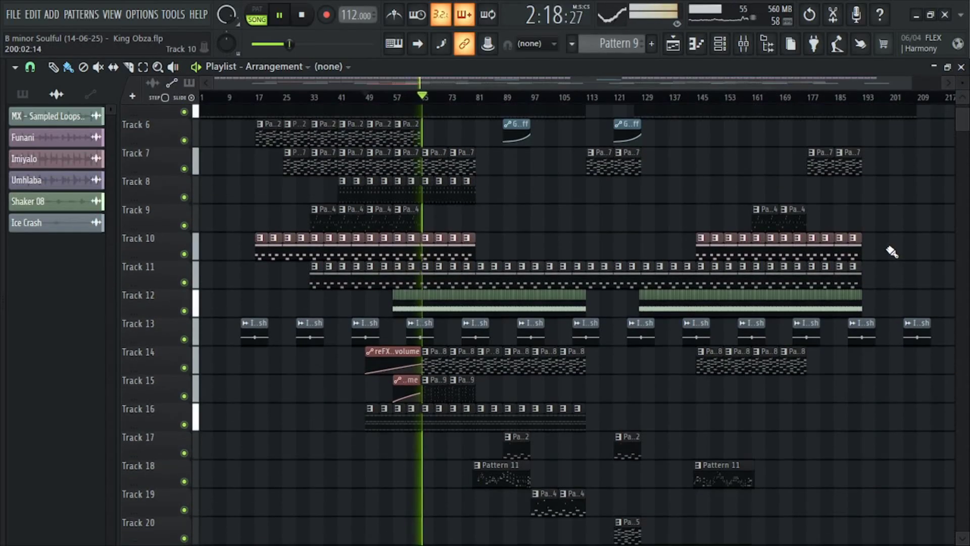